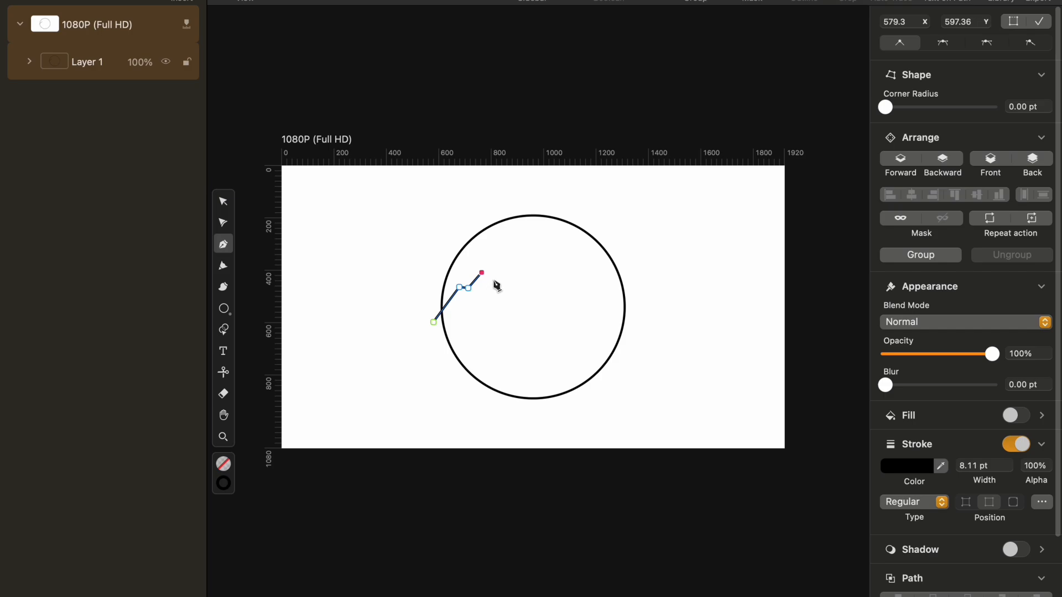
- Continue the jagged mountain ridge with the Pen tool up to a central peak, down past the circle's right edge, and close the path
click(494, 279)
click(508, 266)
click(516, 266)
click(533, 237)
click(553, 263)
click(559, 263)
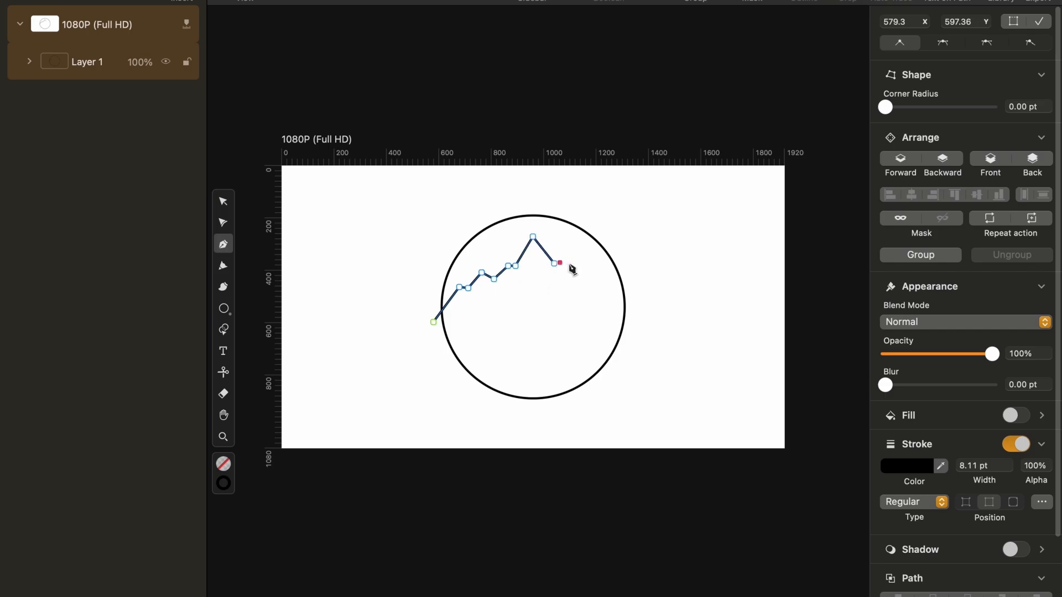
click(568, 270)
click(578, 271)
click(583, 264)
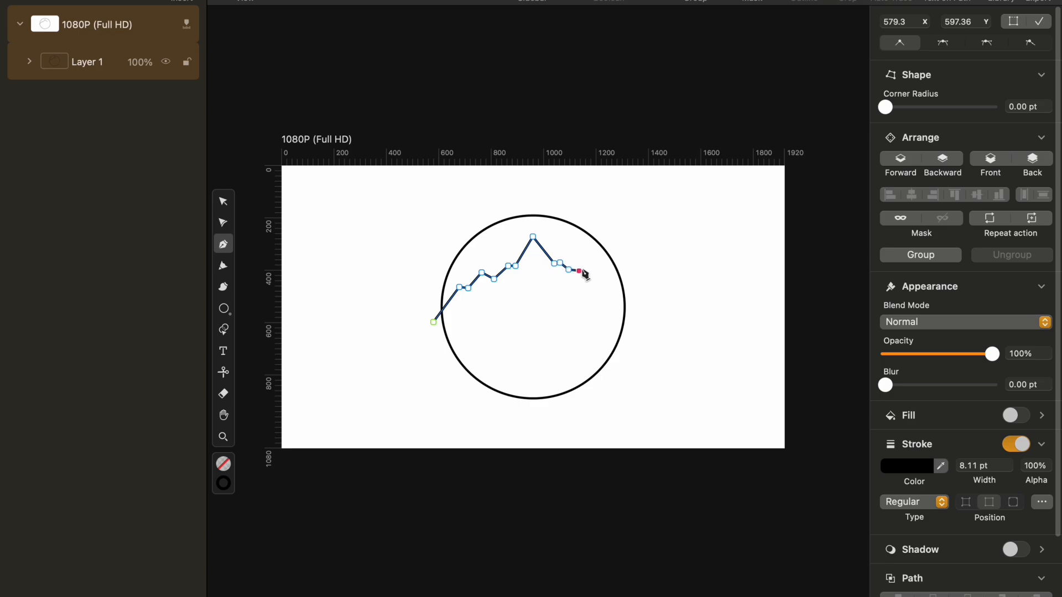
click(604, 286)
click(615, 286)
click(631, 302)
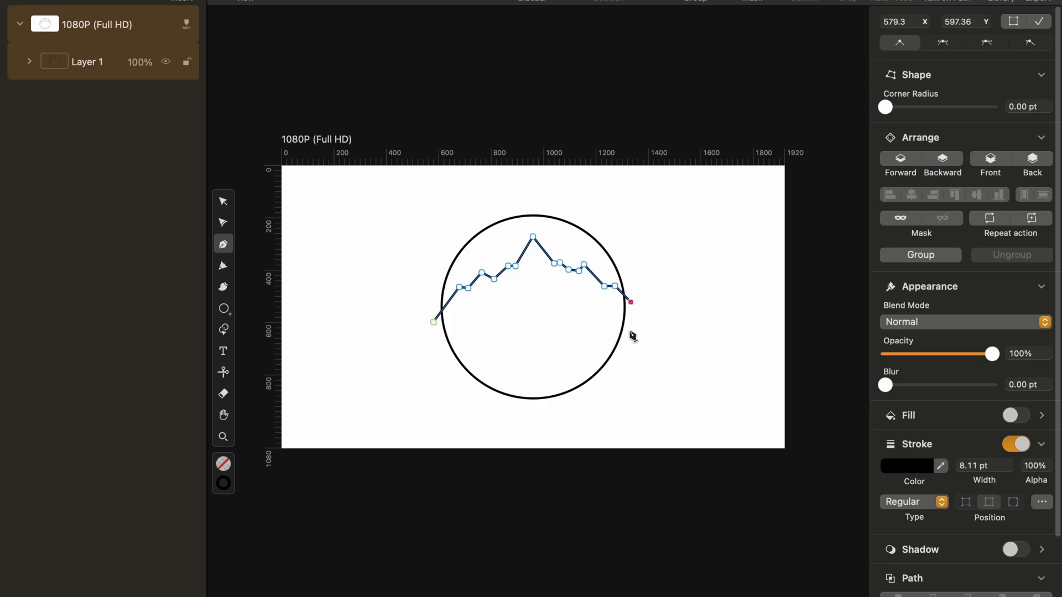
click(434, 321)
- Nudge the mountain outline straight down inside the circle to a Y position of 320.13
click(223, 202)
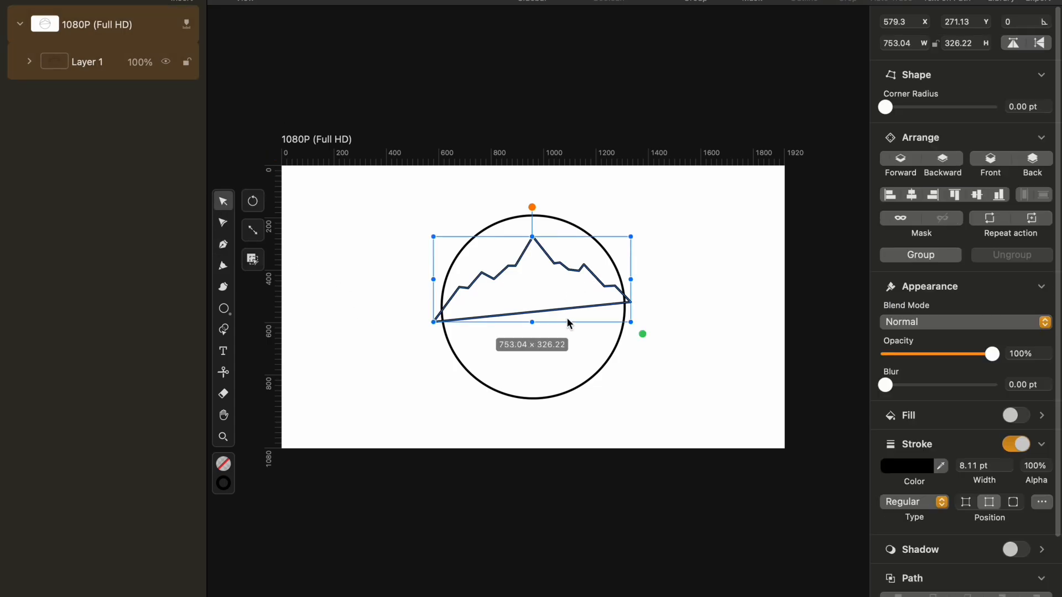
key(Down)
key(Down)
key(Down)
key(Down)
key(Down)
key(Down)
key(Down)
key(Down)
key(Down)
key(Down)
key(Down)
key(Down)
key(Down)
key(Down)
key(Down)
key(Down)
key(Down)
key(Down)
key(Down)
key(Down)
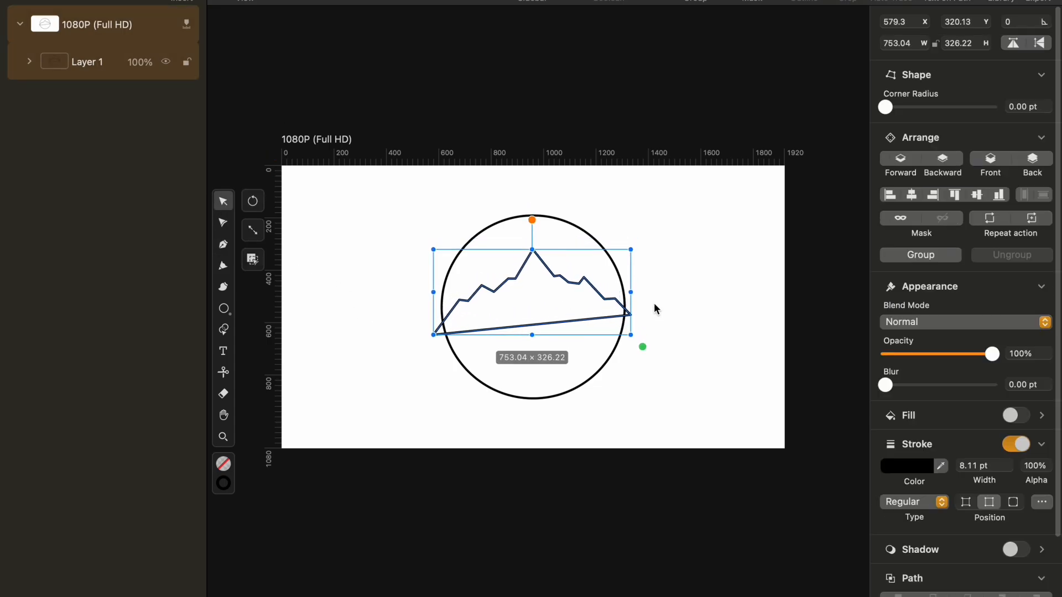
- Reshape the mountain by pulling both lower corner nodes further outside the circle and shifting the peak node slightly up and right
click(223, 222)
drag(632, 315, 641, 331)
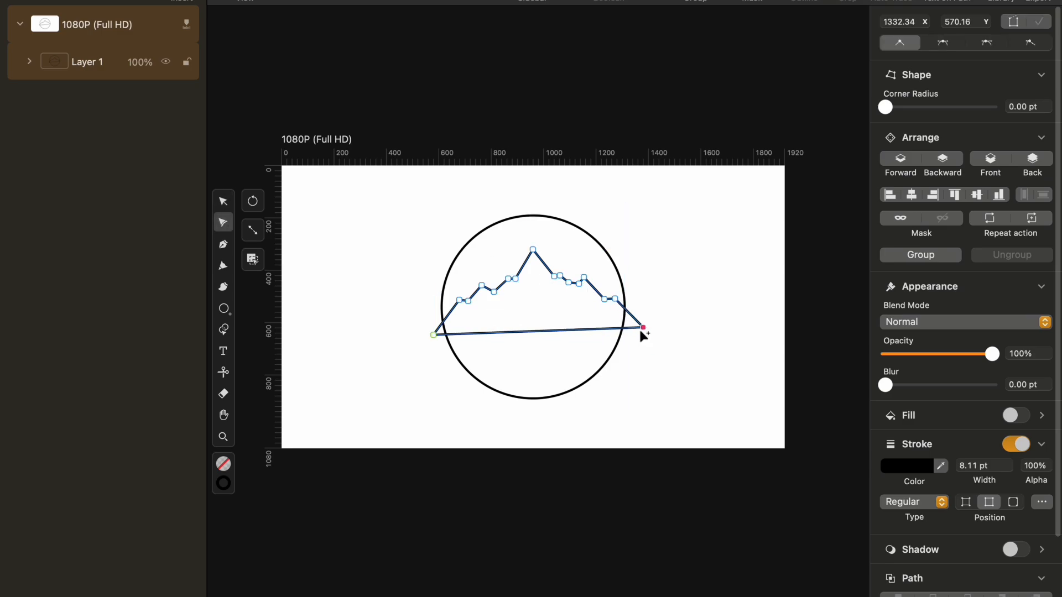
click(223, 201)
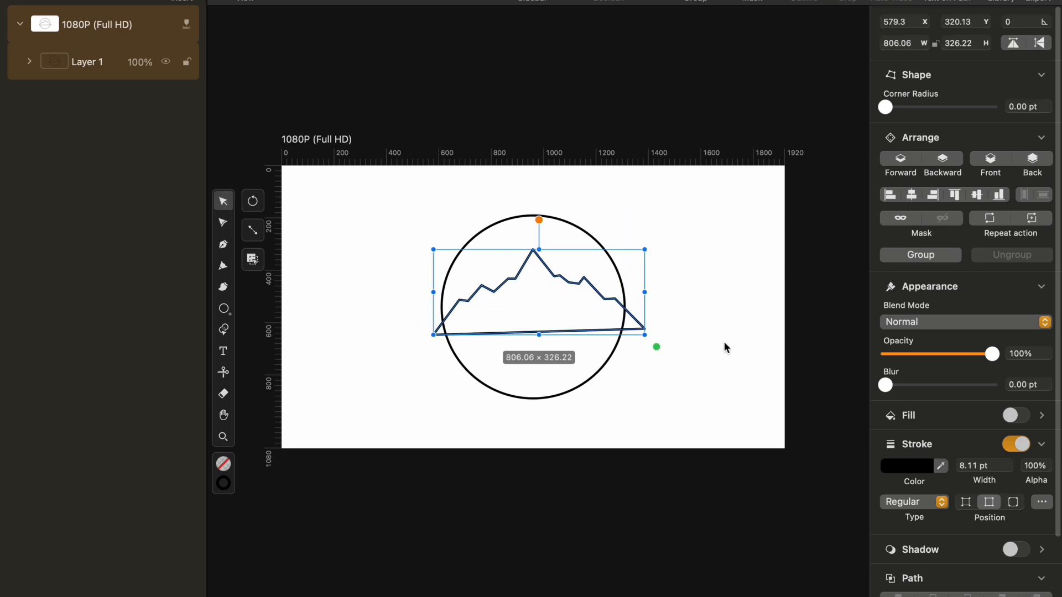
key(a)
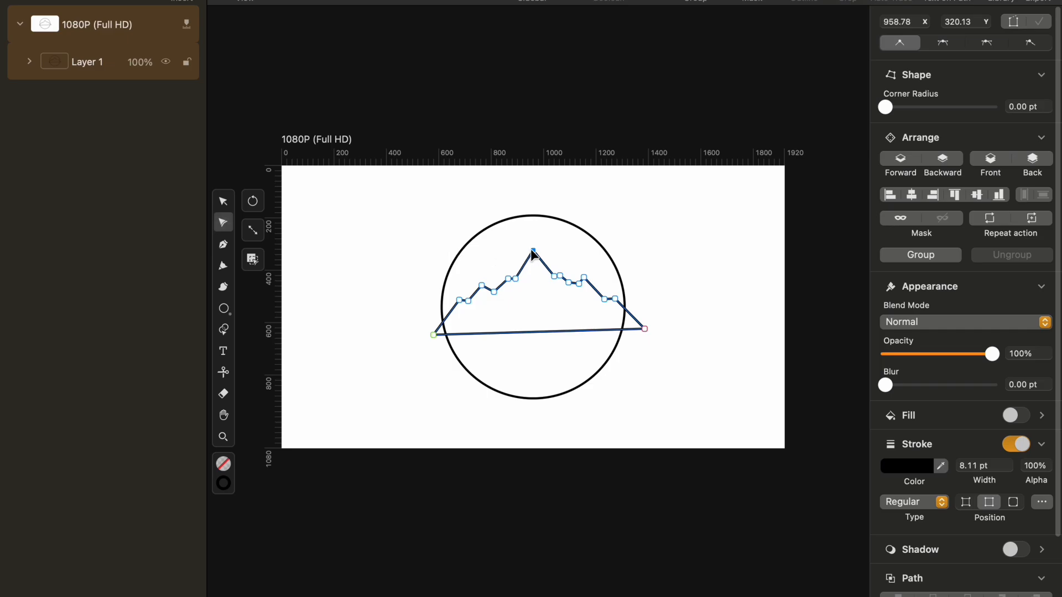
drag(532, 252, 534, 248)
click(691, 380)
click(636, 328)
drag(433, 335, 419, 336)
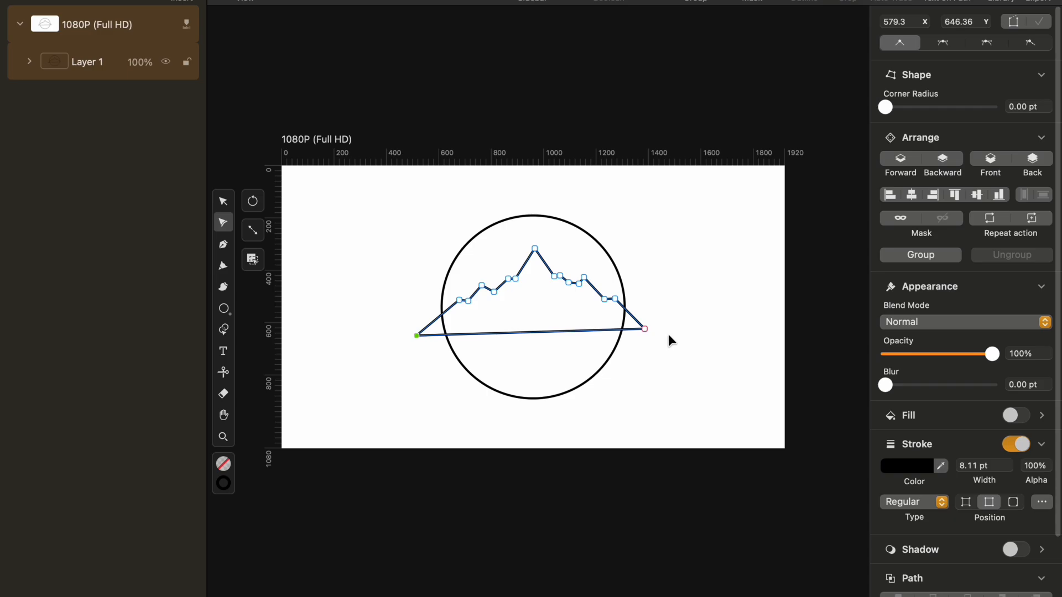
- Trim the two mountain corners protruding outside the circle using the Shape Builder on both shapes
drag(668, 335, 387, 207)
key(v)
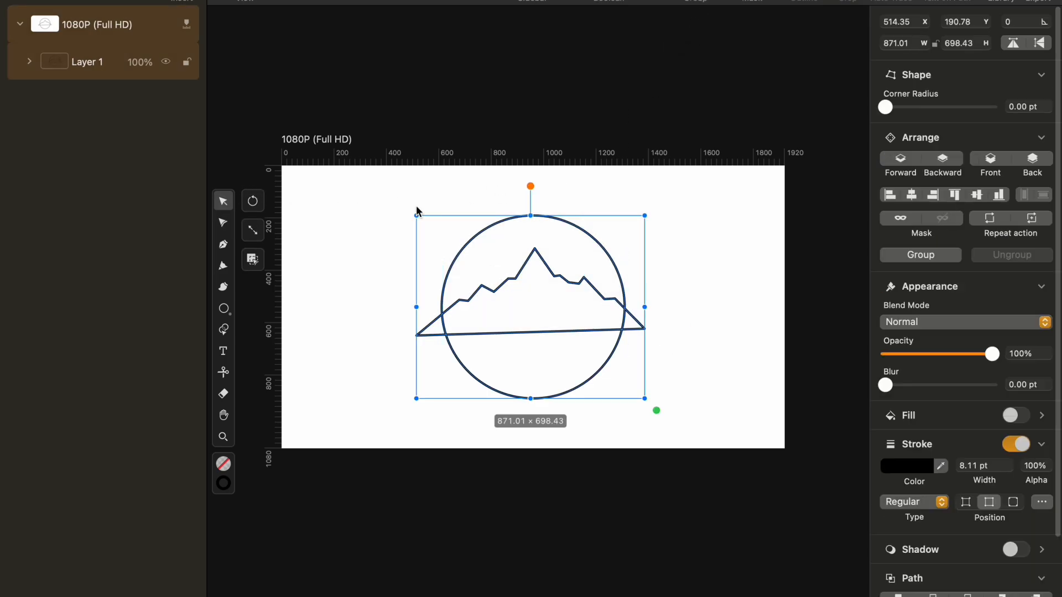
click(223, 330)
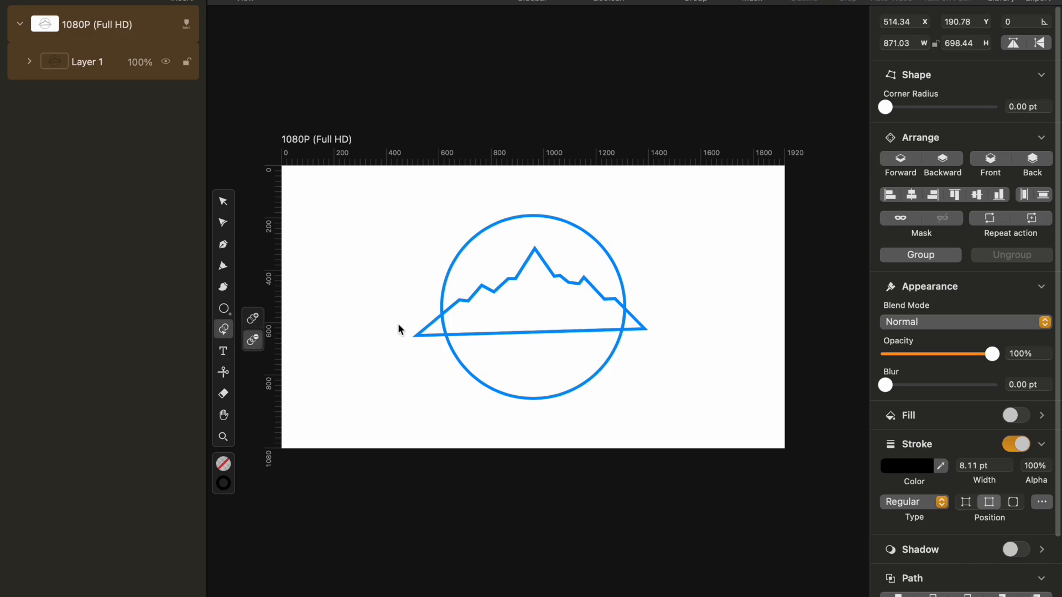
click(431, 331)
click(633, 324)
key(v)
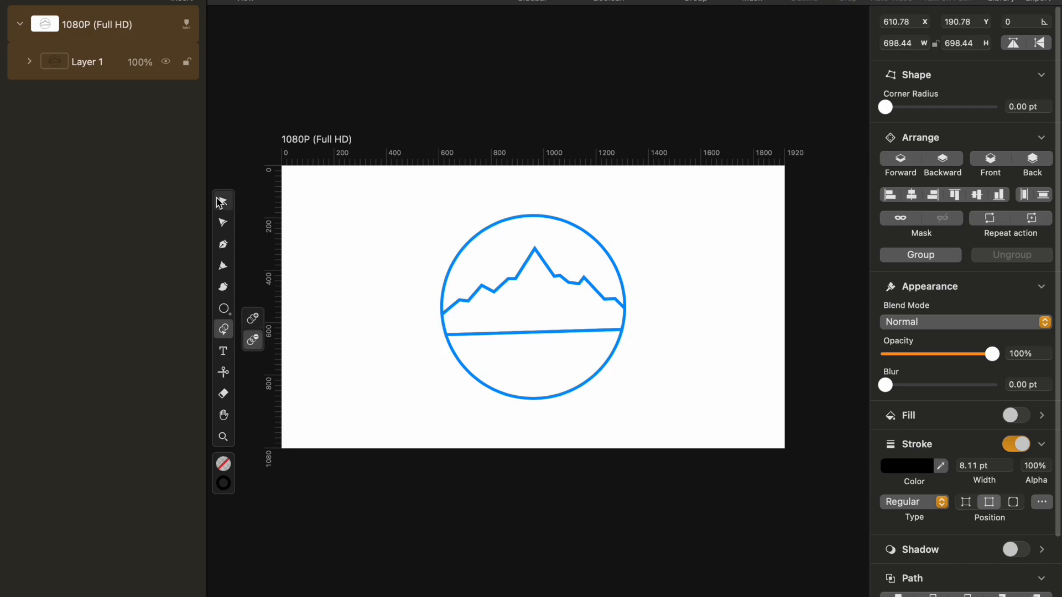
- Enable a black fill (#000002) on the trimmed mountain shape
click(510, 281)
scroll(650, 303, up, 5)
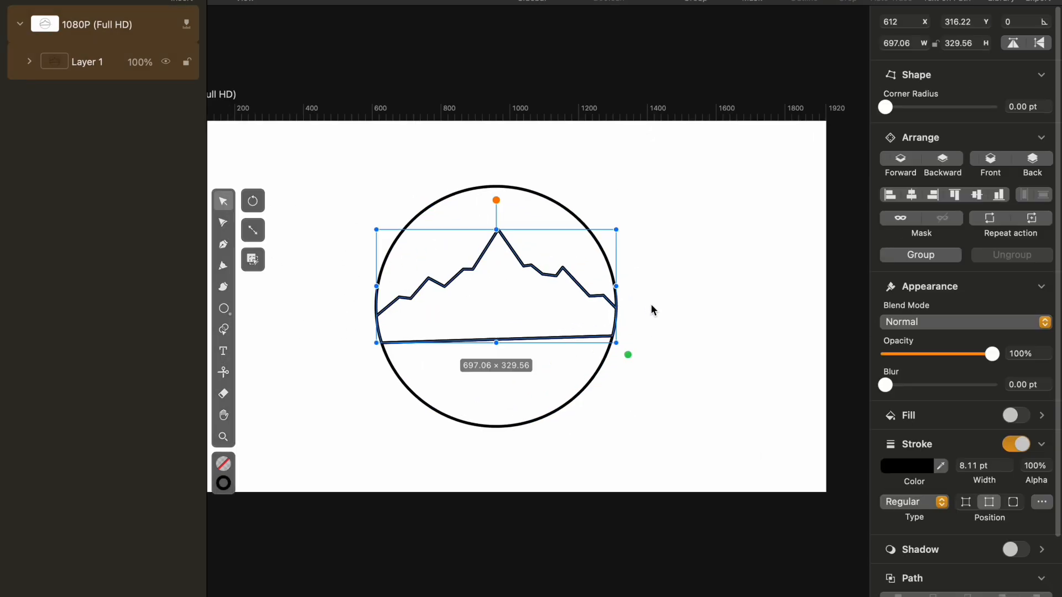
scroll(670, 318, left, 2)
click(692, 319)
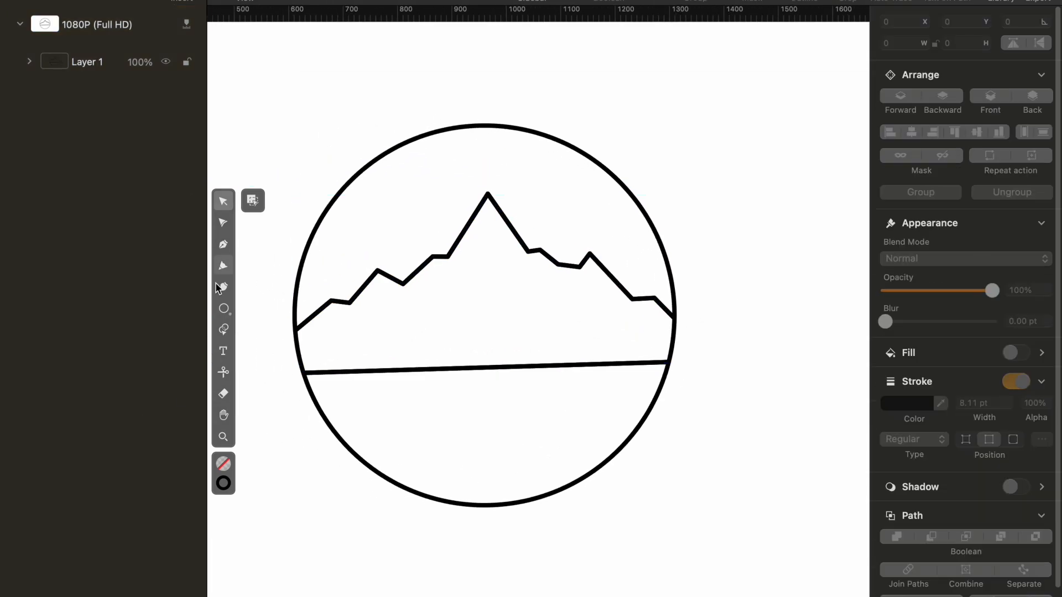
click(223, 244)
click(223, 202)
click(378, 270)
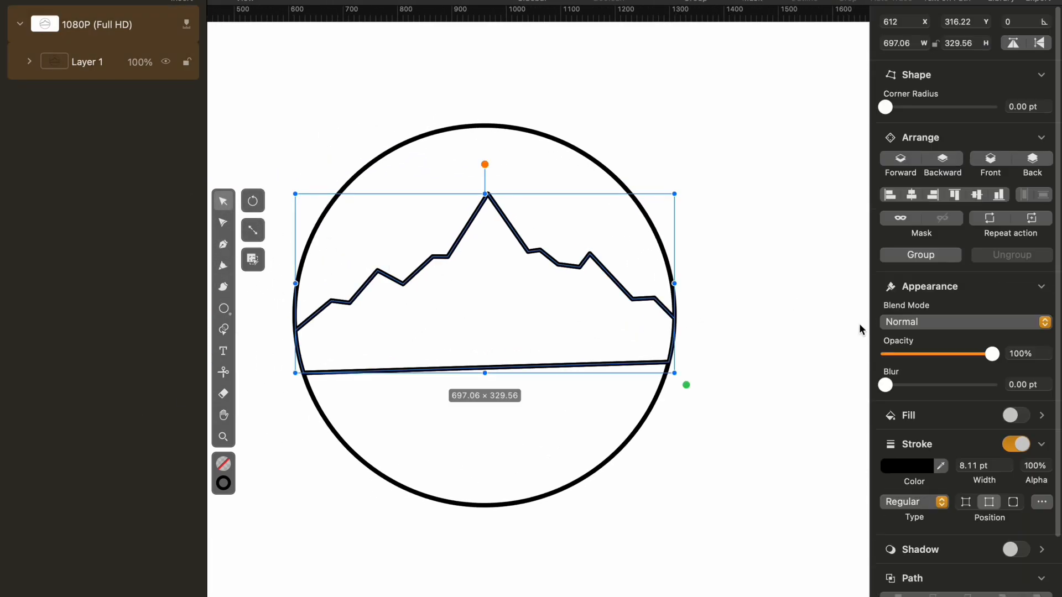
click(1014, 414)
click(780, 330)
- Set the fill for new Pen shapes to white (#FFFFFF) and undo the stray points
click(223, 243)
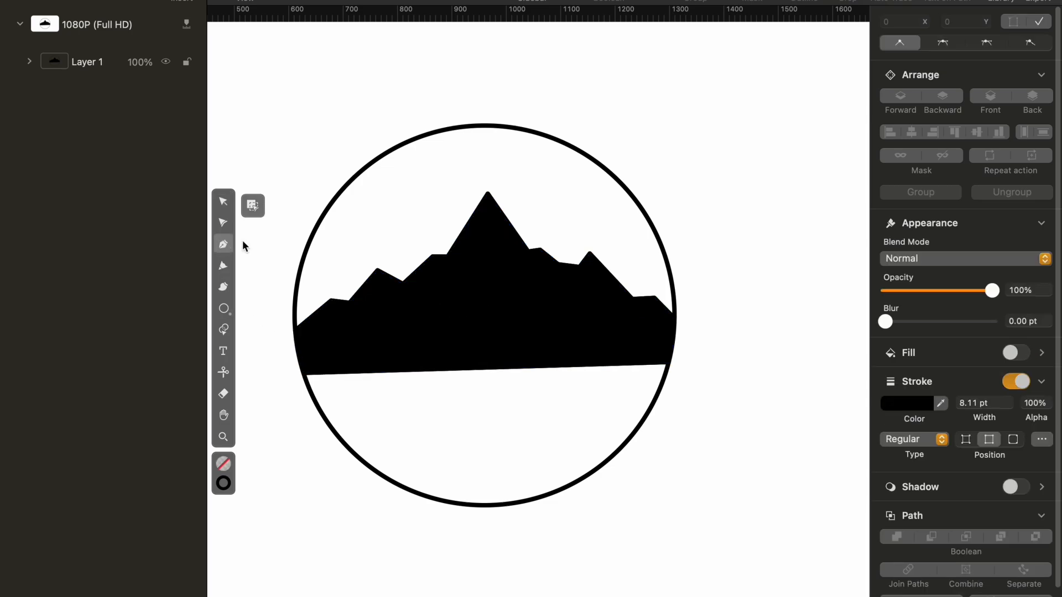
click(906, 374)
click(752, 579)
click(618, 572)
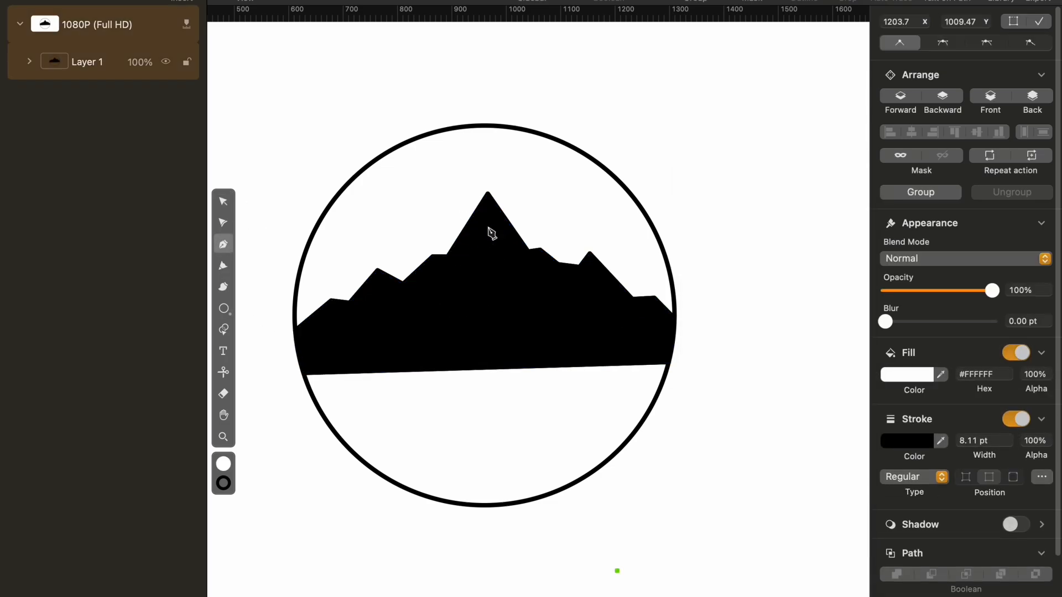
click(487, 222)
key(super+z)
key(super+z)
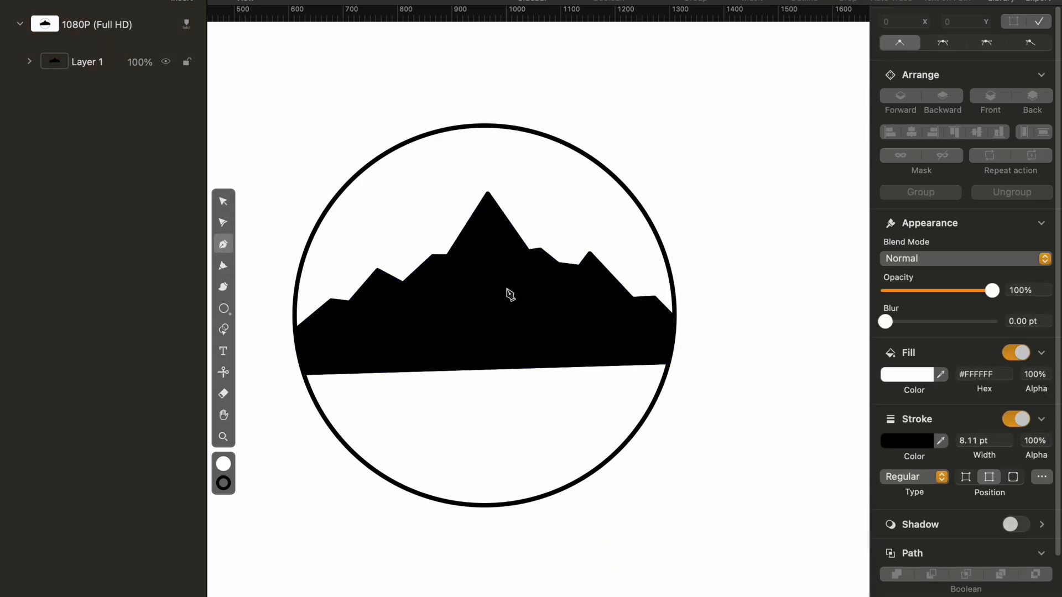
- Turn off the stroke for new Pen shapes
click(1008, 444)
click(1008, 444)
click(1008, 444)
click(1008, 444)
click(1009, 444)
click(1008, 444)
click(1015, 418)
- Draw a closed white snow cap with a jagged lower edge inside the central peak using the Pen tool
click(488, 214)
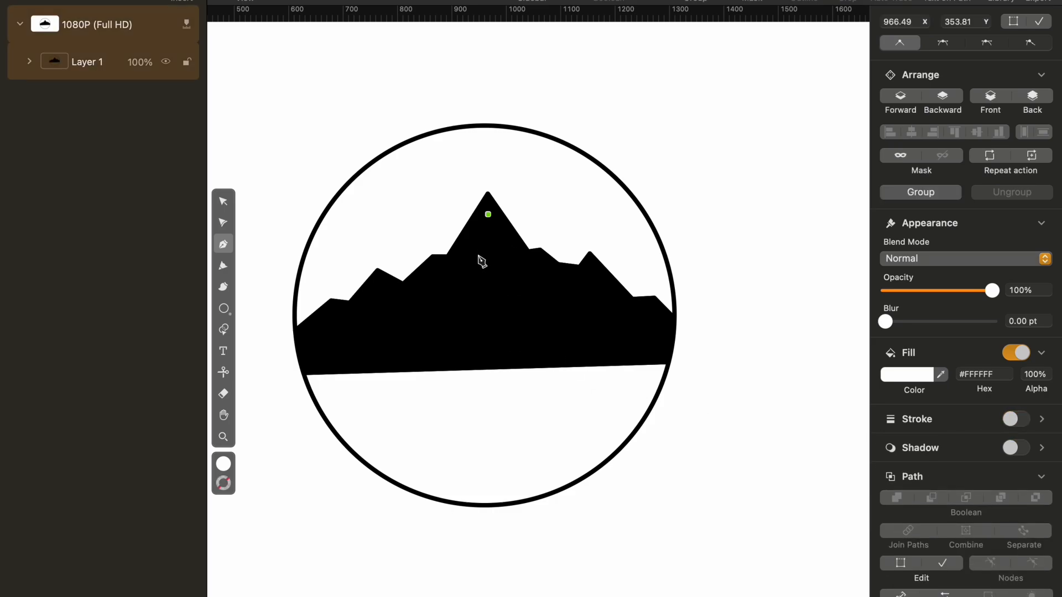
click(488, 269)
click(475, 262)
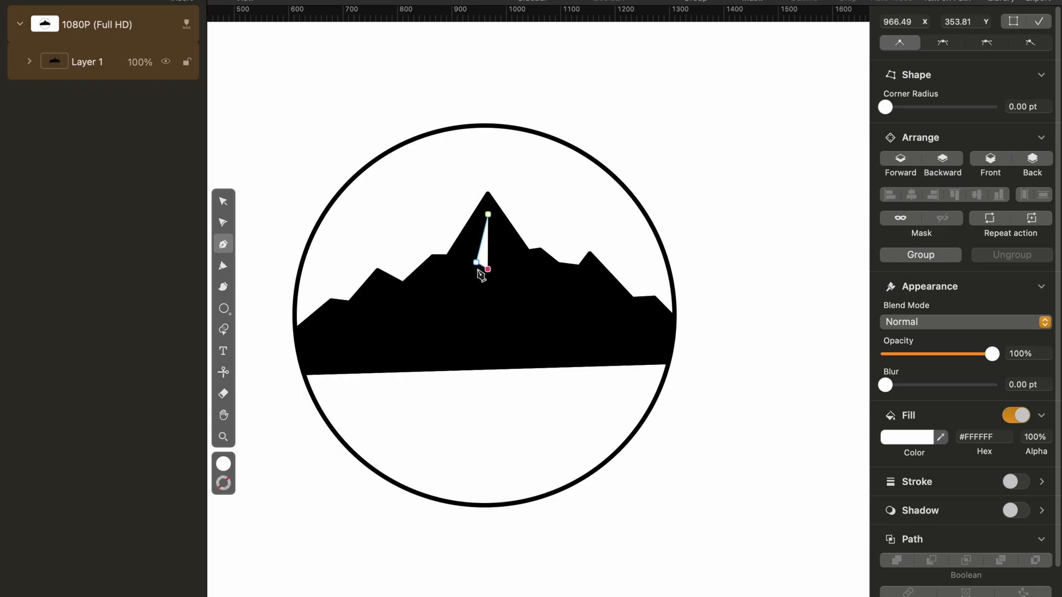
click(478, 269)
click(475, 282)
click(487, 280)
click(473, 290)
click(489, 293)
click(468, 299)
click(487, 309)
click(498, 305)
click(498, 291)
click(513, 294)
click(521, 304)
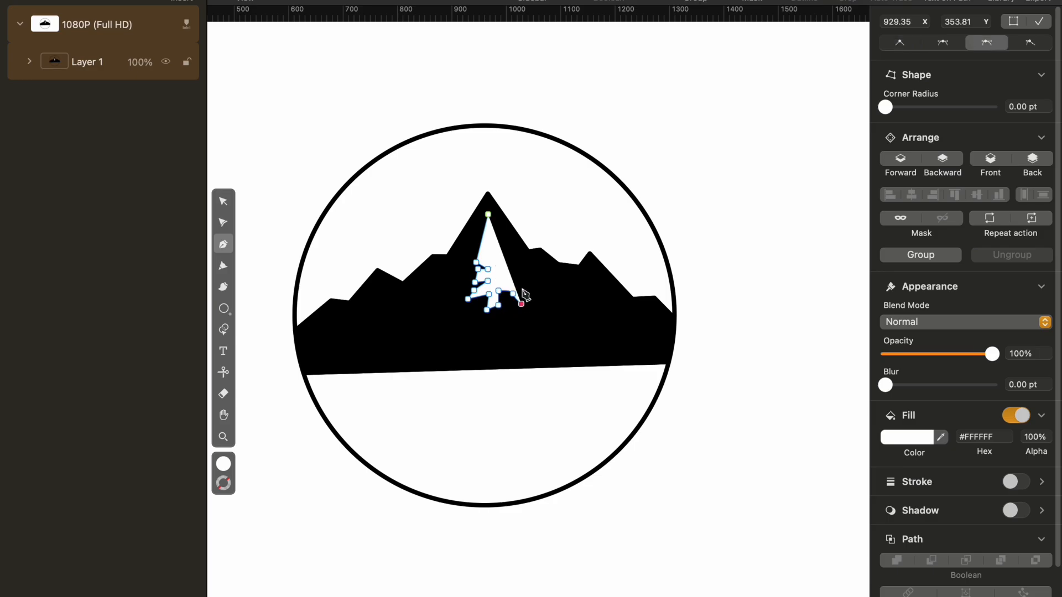
click(523, 288)
click(545, 300)
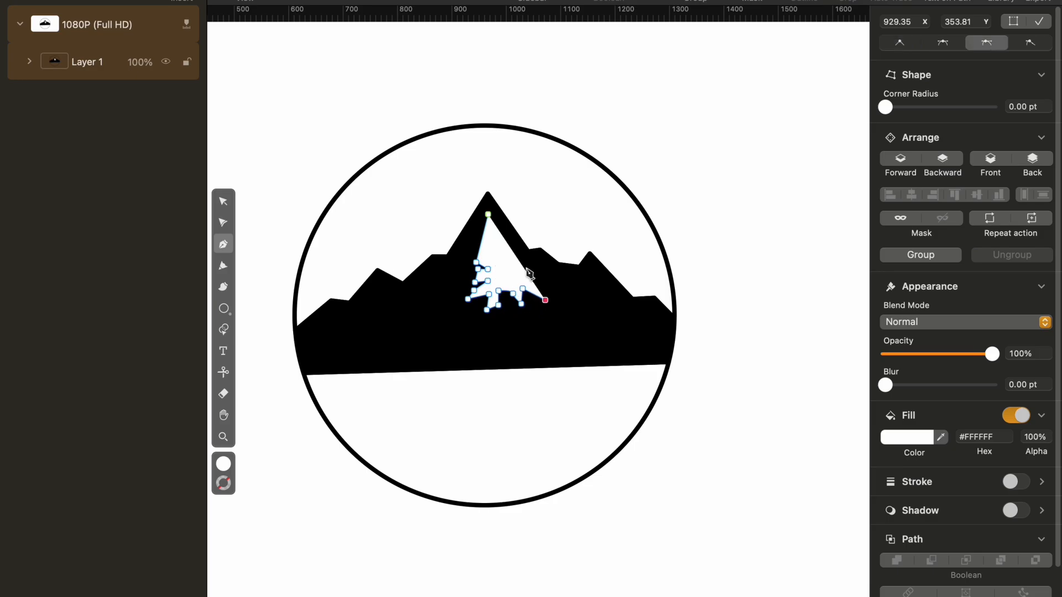
click(487, 214)
- Draw a closed, angular white snow patch just below the summit of the right-hand peak
click(590, 267)
click(580, 287)
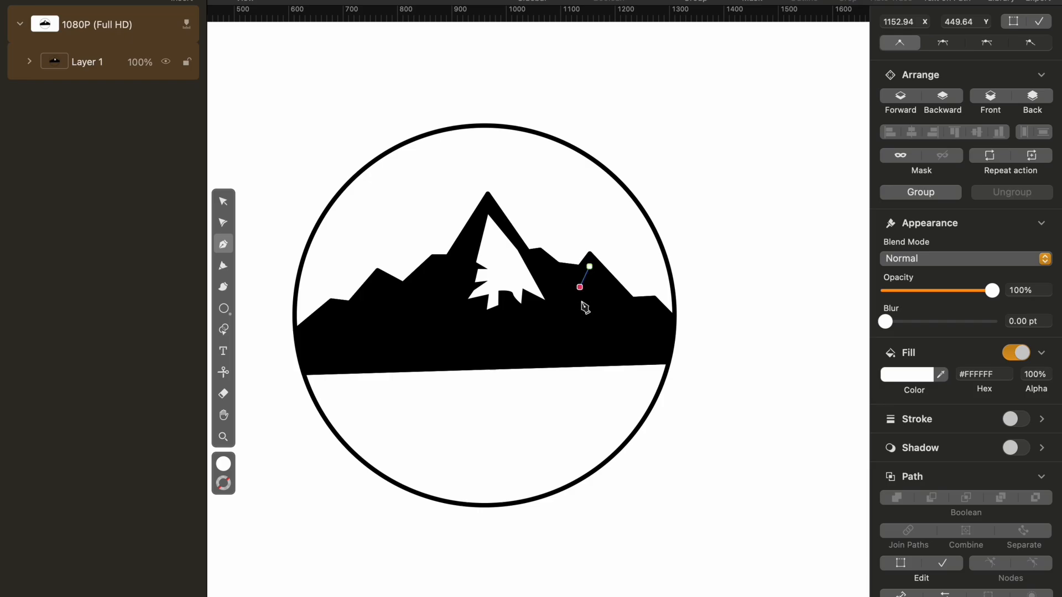
click(588, 324)
click(610, 313)
click(640, 326)
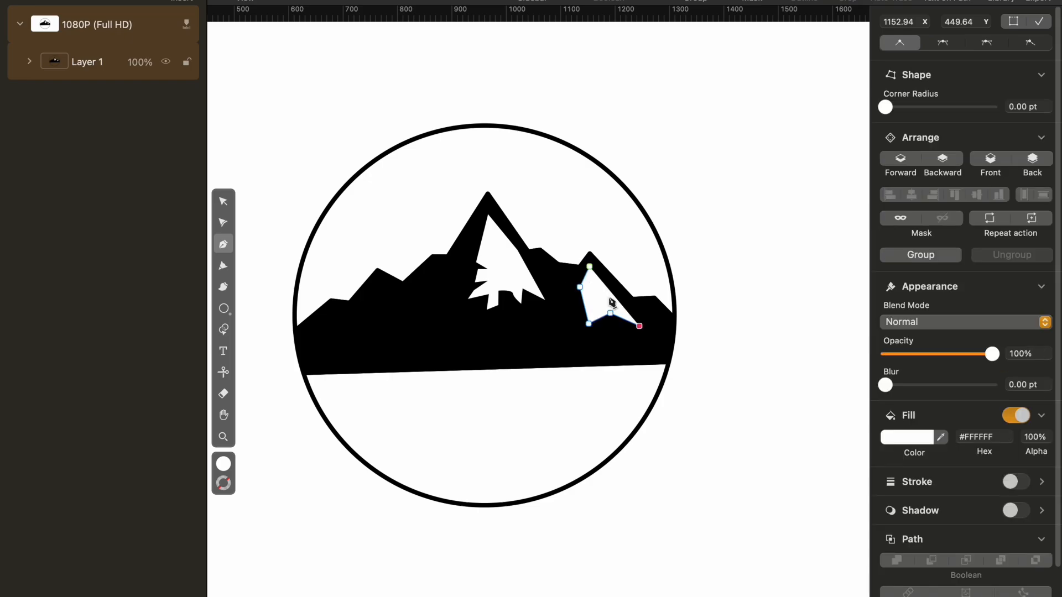
click(604, 293)
click(622, 299)
click(590, 267)
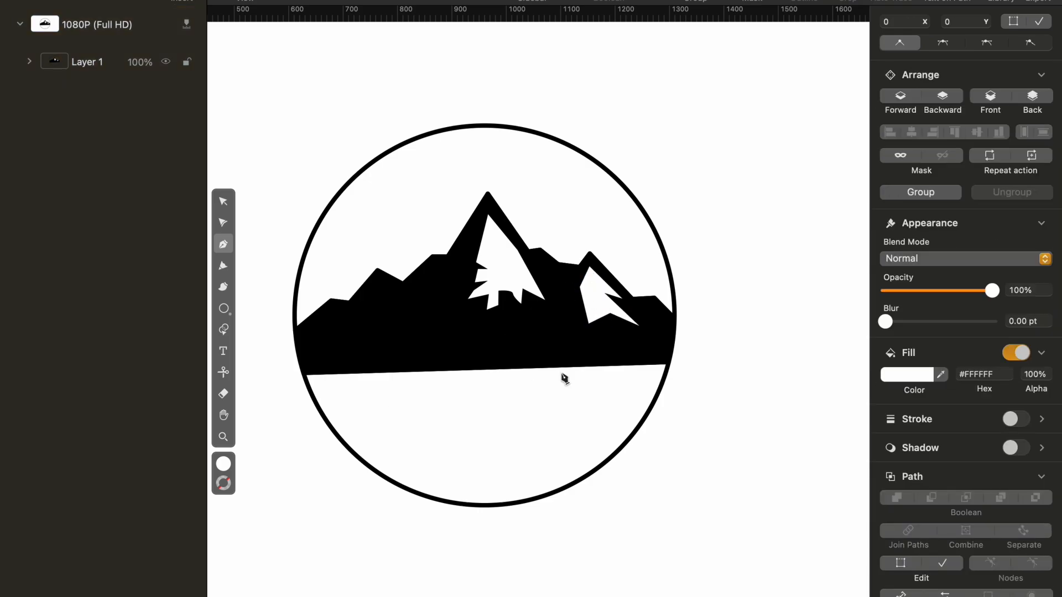
- Draw a small, forked white snow patch on the leftmost ridge, following its outline, and close the path
click(305, 329)
click(333, 310)
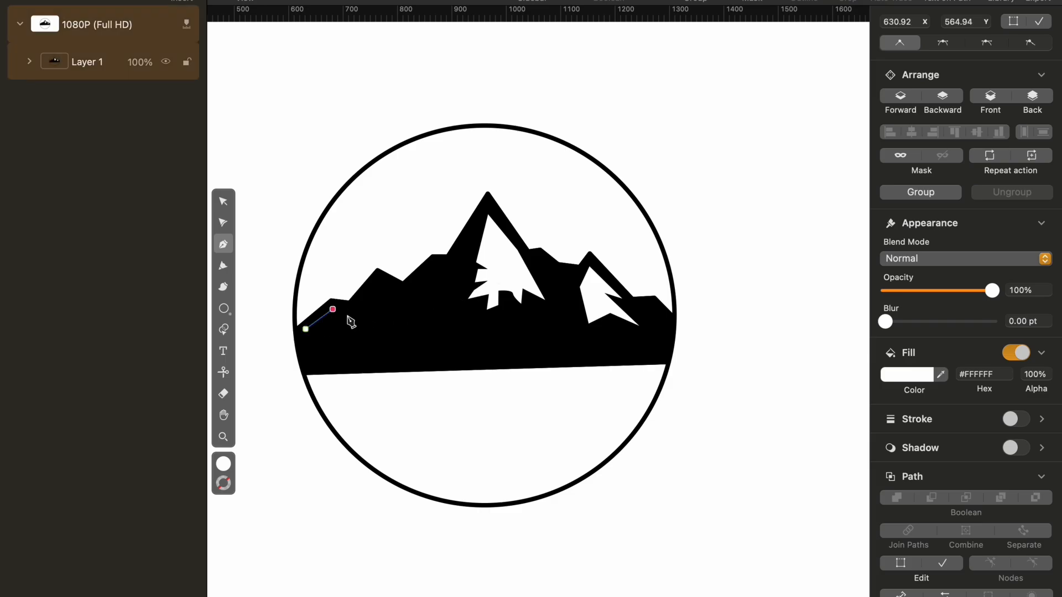
click(350, 314)
click(313, 358)
click(330, 329)
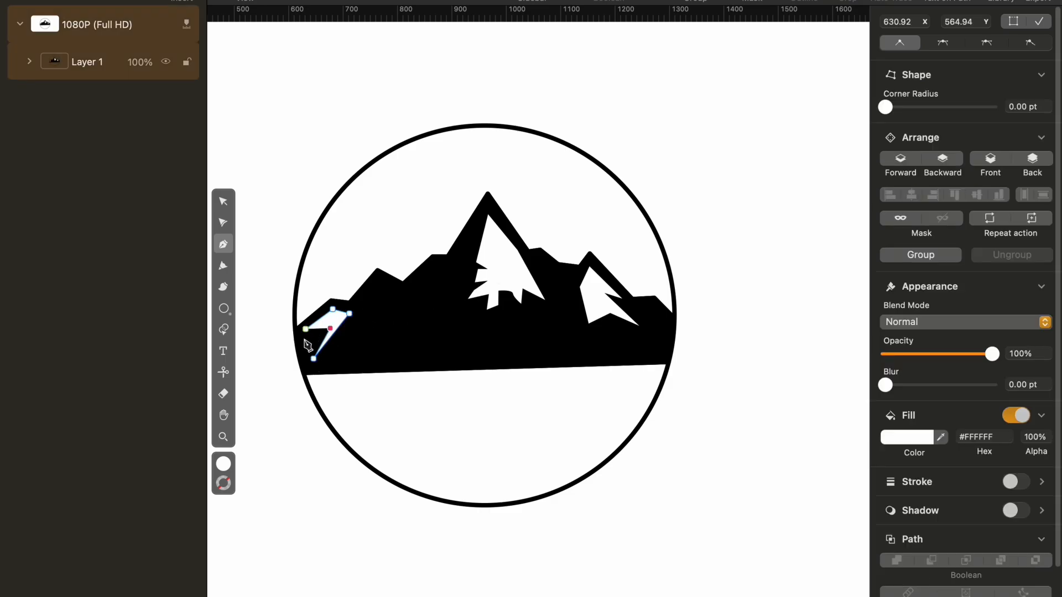
click(305, 329)
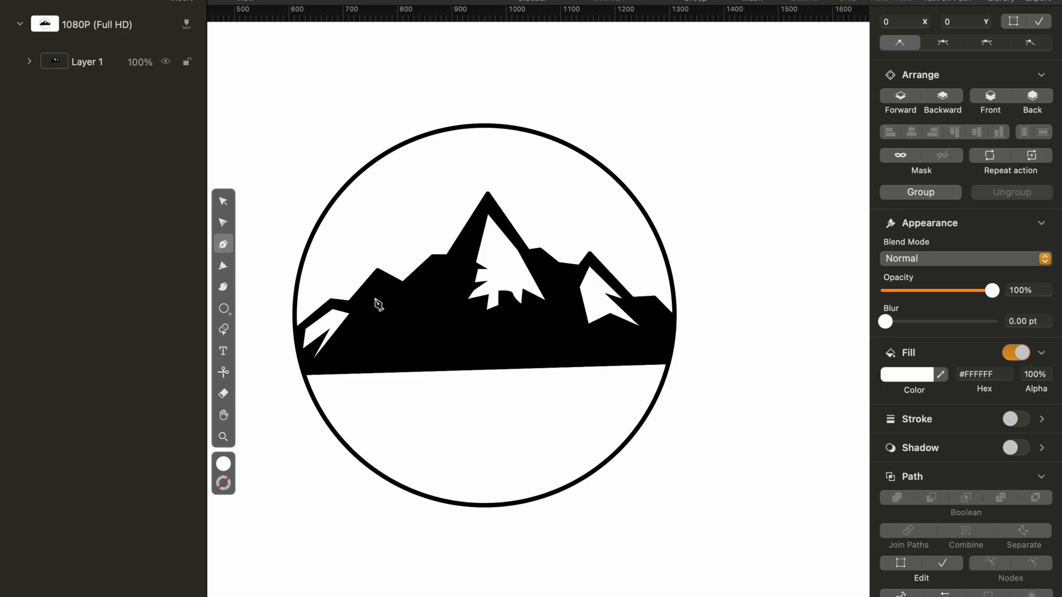
- Draw a closed white snow patch with two lower points on the shoulder directly left of the central peak
click(435, 264)
click(390, 303)
click(386, 333)
click(421, 308)
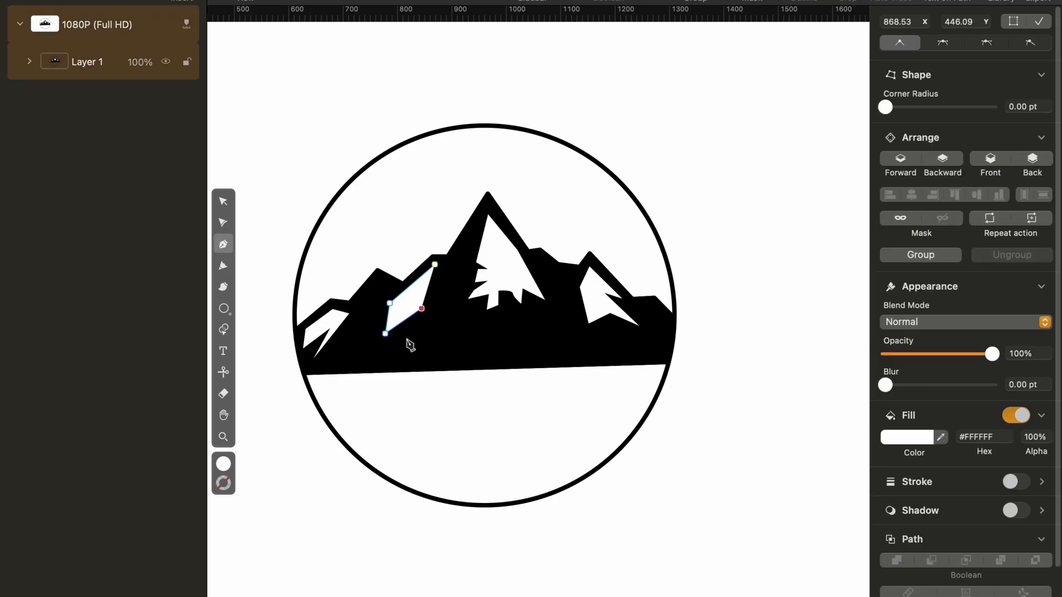
click(401, 342)
click(442, 313)
click(459, 267)
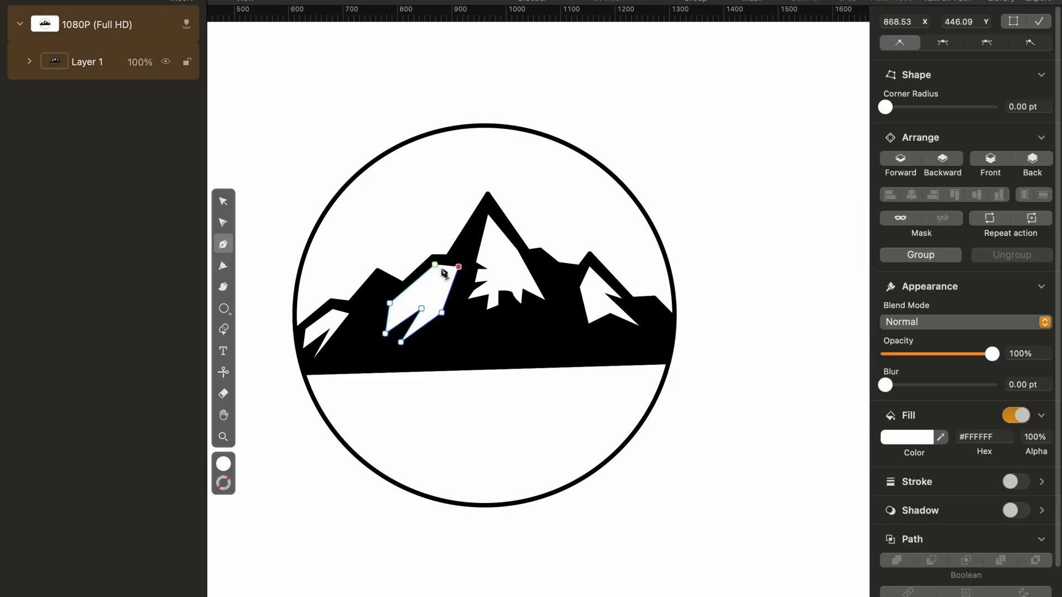
click(435, 265)
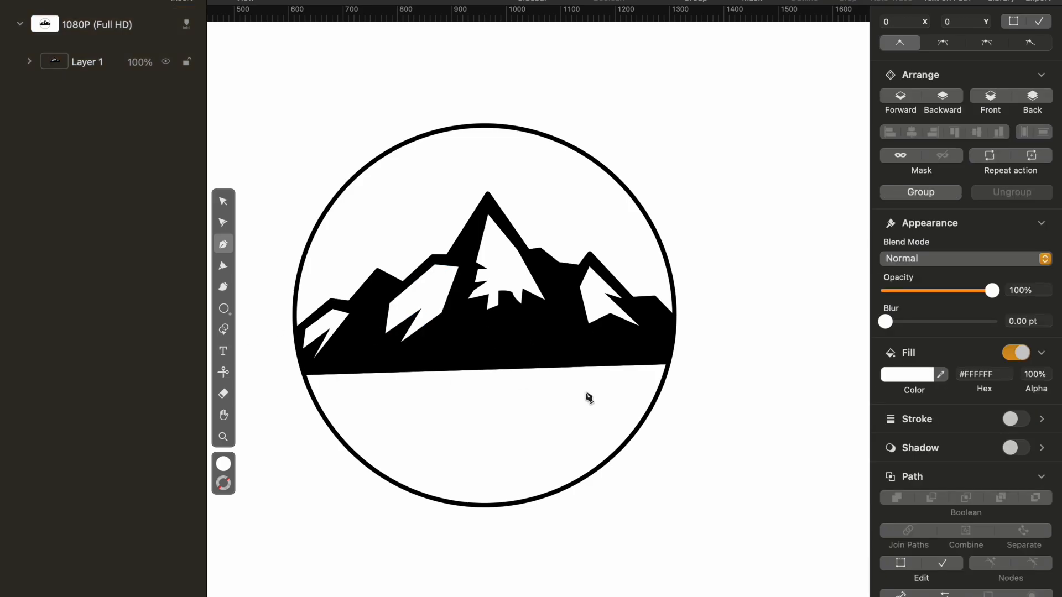
- Adjust the central snow cap's lower edge by shifting one of its bottom tip nodes slightly down and right
click(223, 222)
click(519, 299)
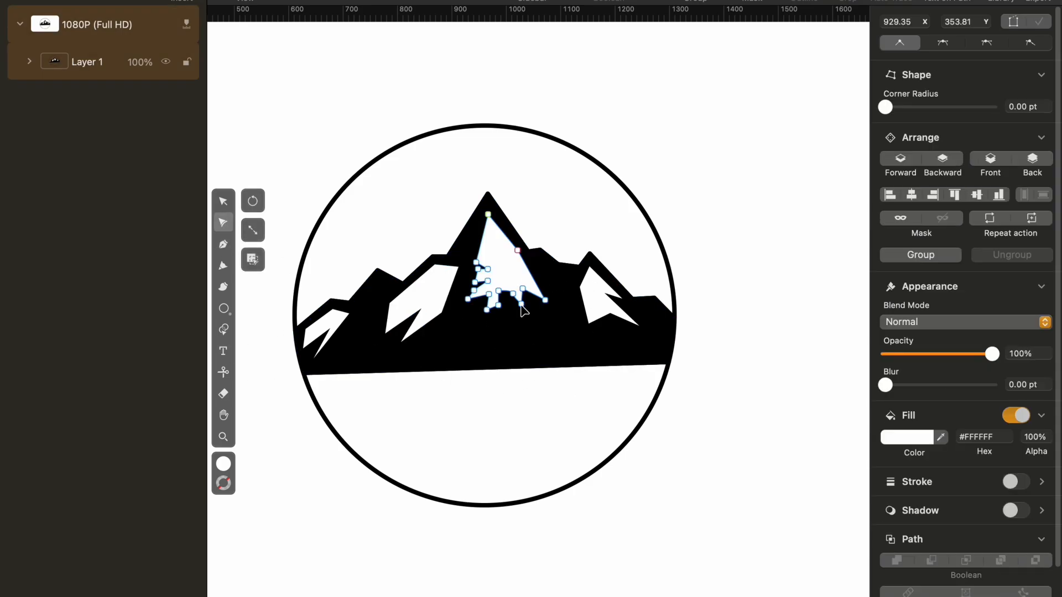
mouse_move(521, 303)
mouse_down()
mouse_move(514, 316)
mouse_move(525, 305)
mouse_up()
- Draw a small closed Pen shape in the mountain's black style inside the peak between the two left snow patches
click(351, 327)
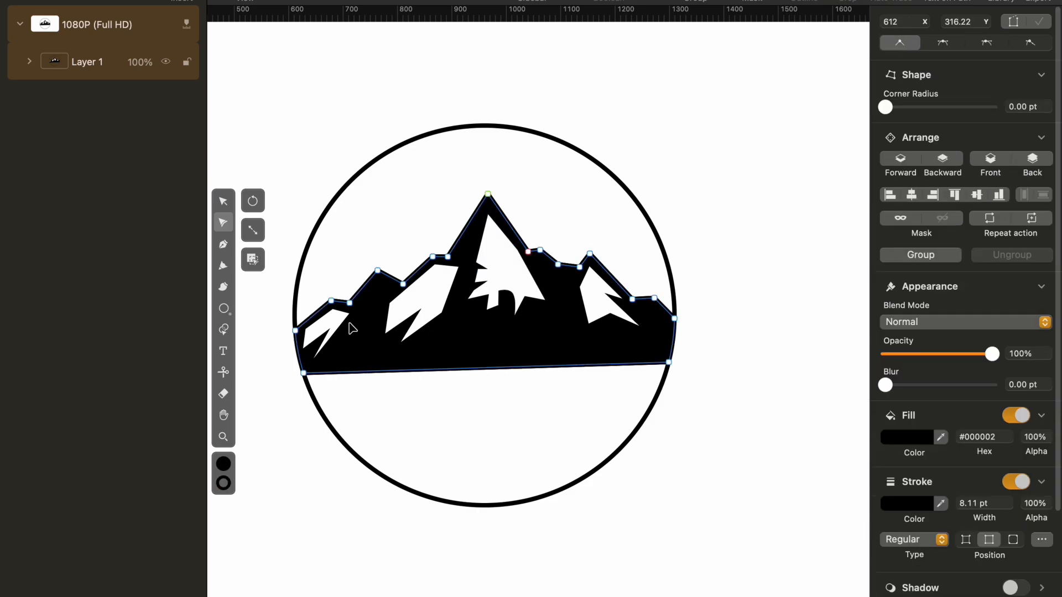
click(223, 244)
click(361, 303)
click(376, 287)
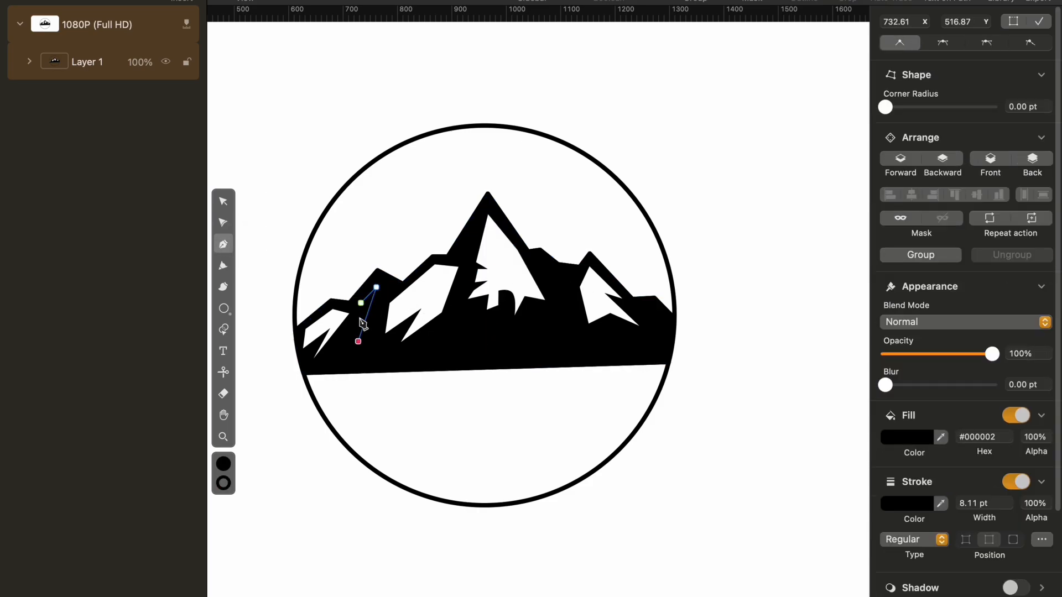
click(347, 333)
click(355, 320)
click(361, 303)
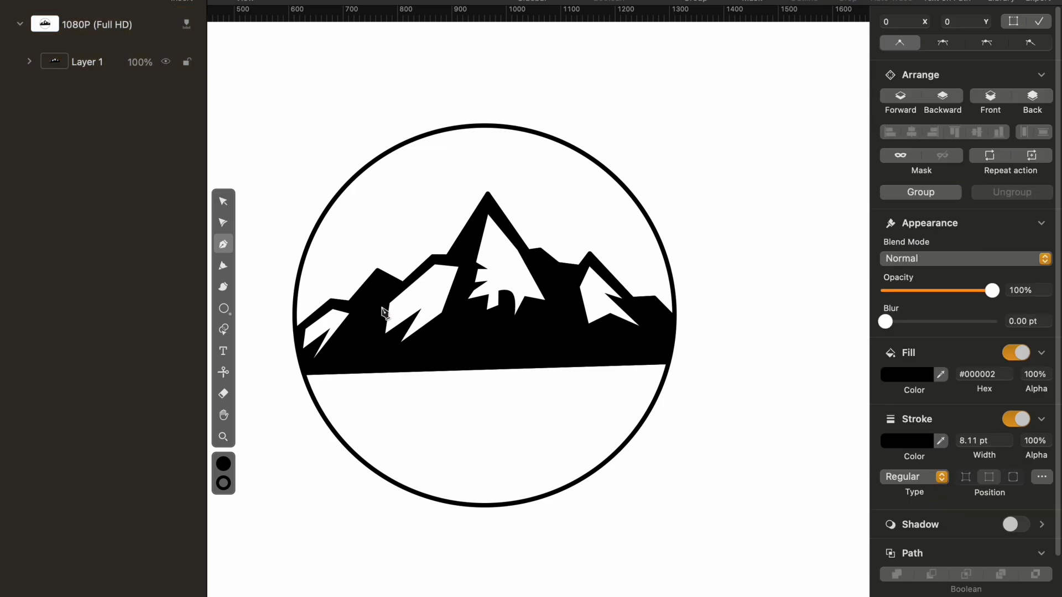
- Fill the small shape inside the peak between the two left snow patches with white #FFFFFF and remove its stroke
click(222, 201)
click(362, 316)
click(919, 434)
drag(864, 421, 692, 289)
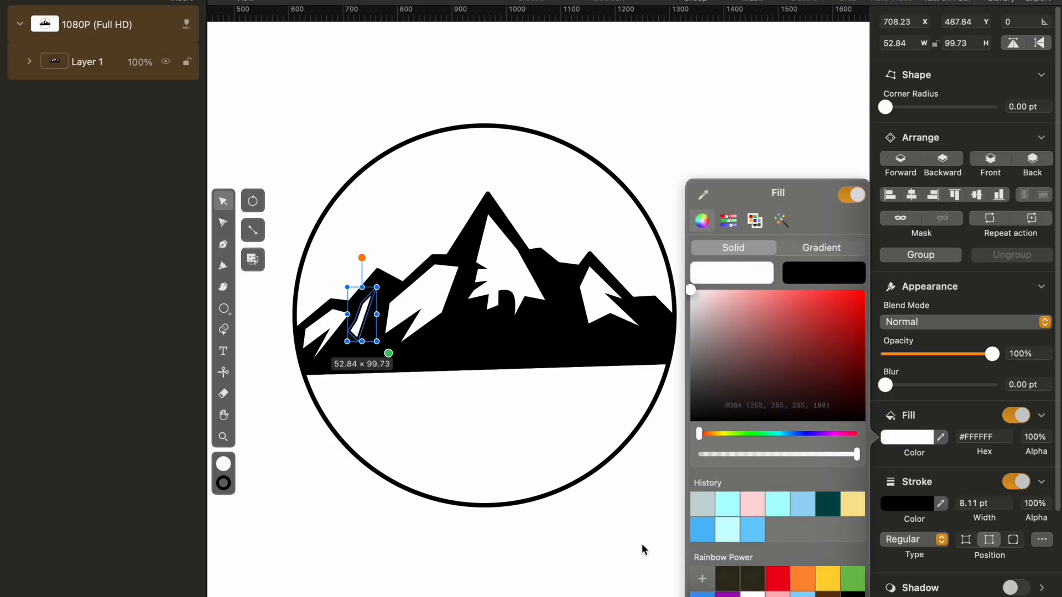
click(642, 549)
click(367, 310)
click(796, 367)
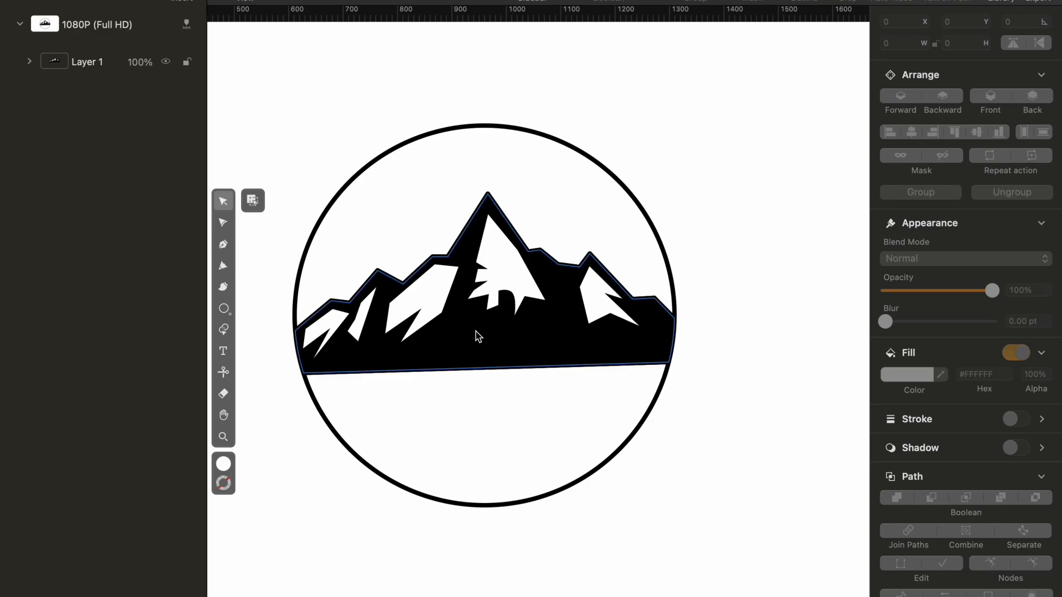
- Scale the snow patch directly left of the central peak down to about 90 × 96 and shift it slightly right
click(445, 314)
drag(458, 343, 448, 316)
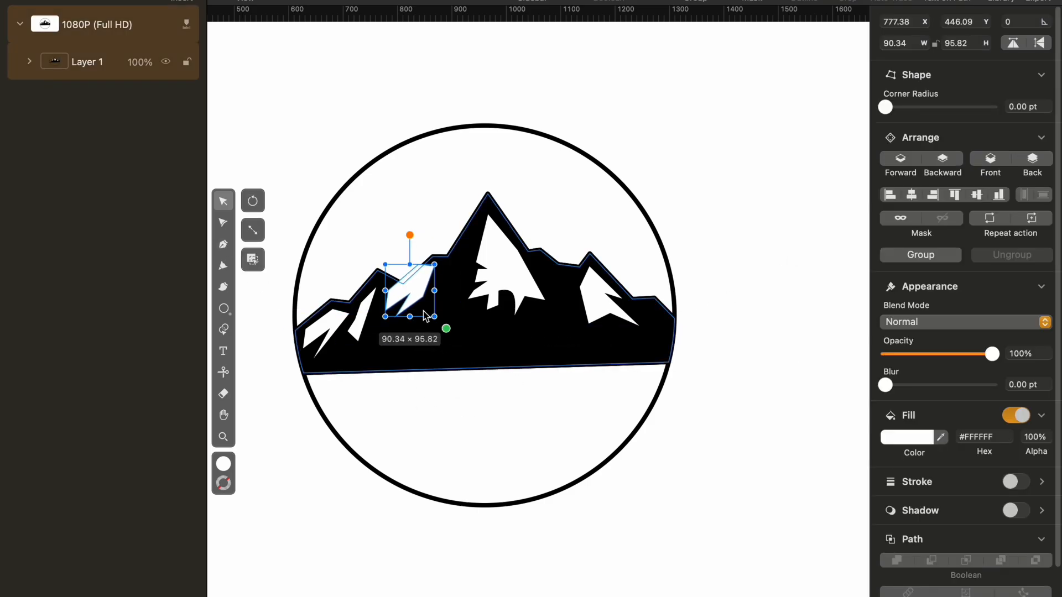
click(487, 241)
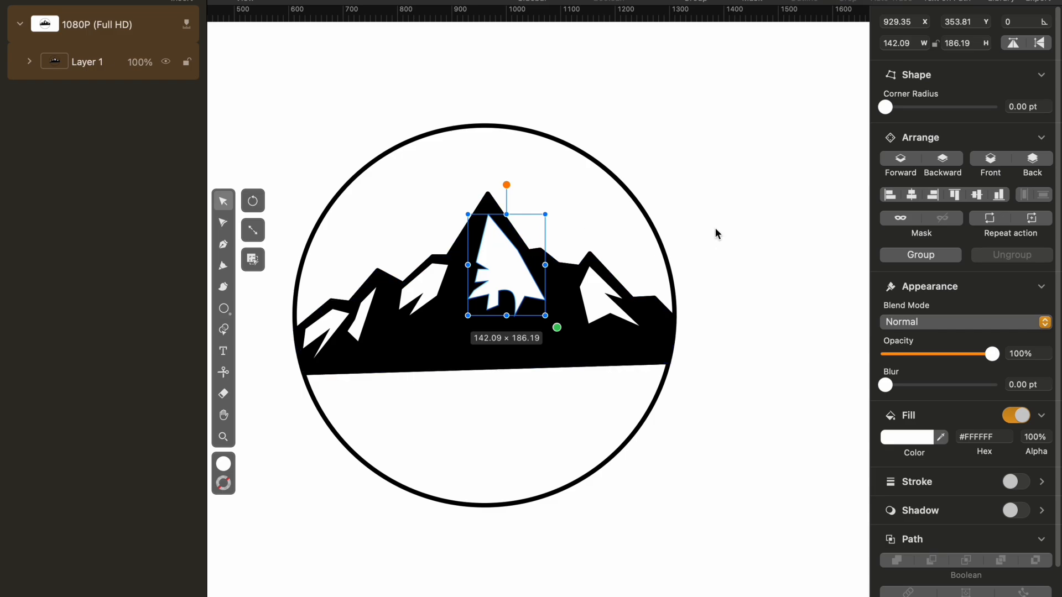
click(678, 234)
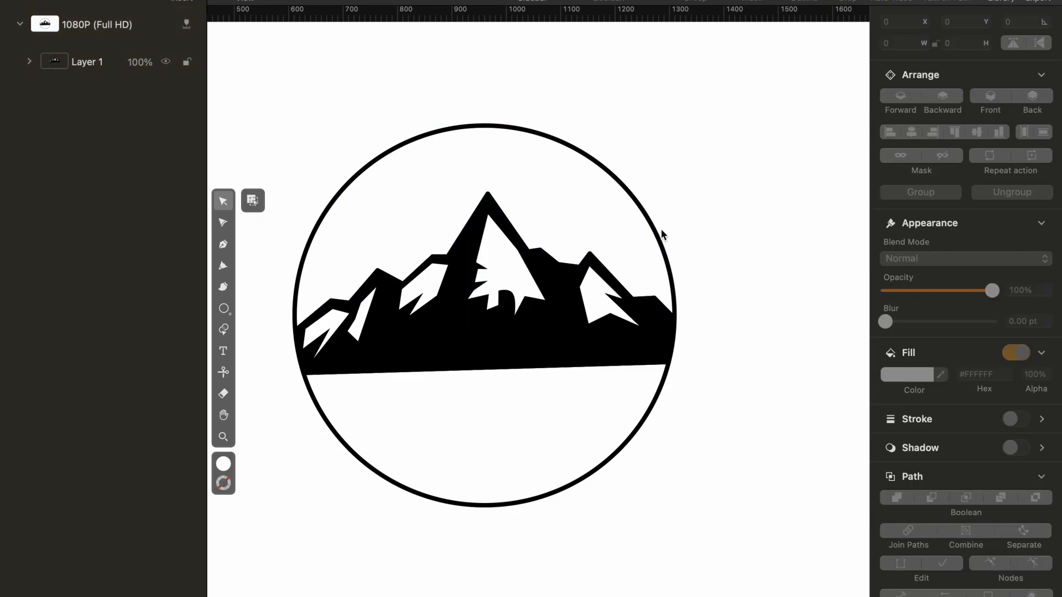
- Fill the sky section above the mountains with a vertical linear gradient from orange at the top to yellow-orange at the bottom
click(640, 207)
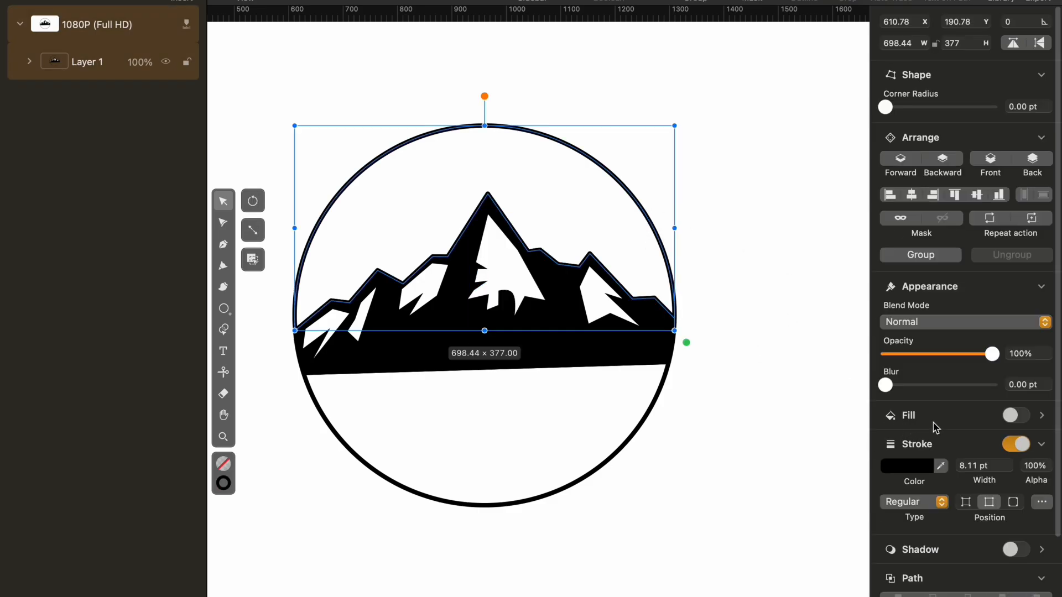
click(1016, 416)
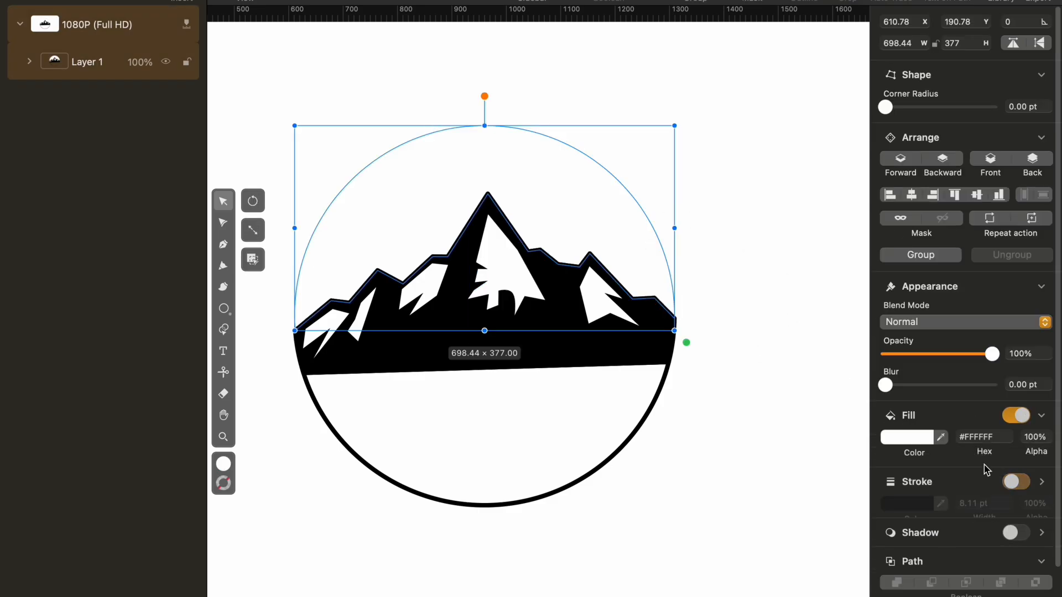
click(907, 437)
click(803, 570)
click(821, 247)
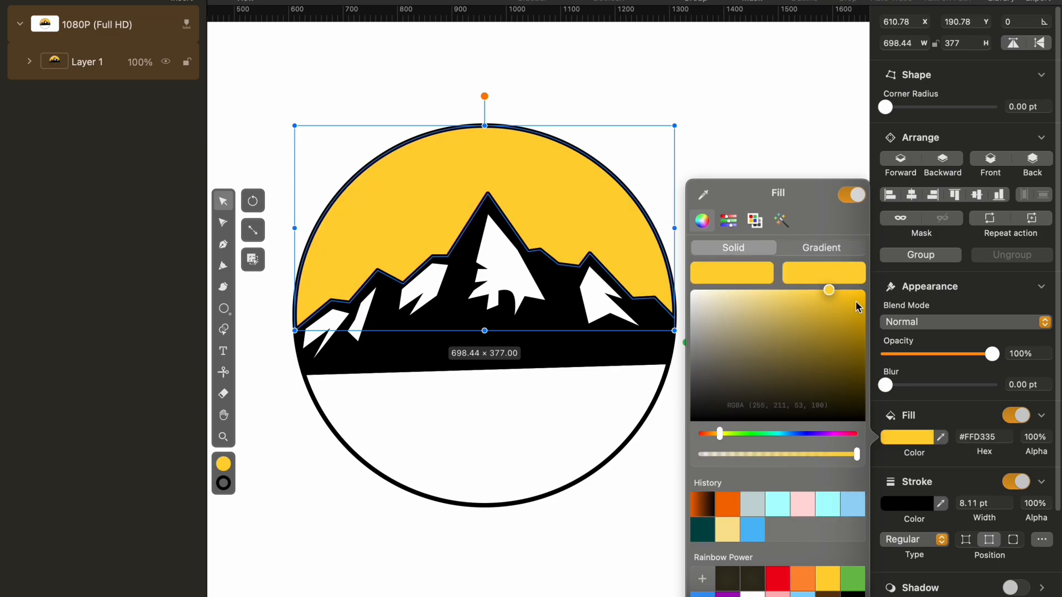
click(834, 249)
drag(674, 228, 486, 332)
drag(297, 227, 485, 125)
click(638, 93)
scroll(716, 327, down, 3)
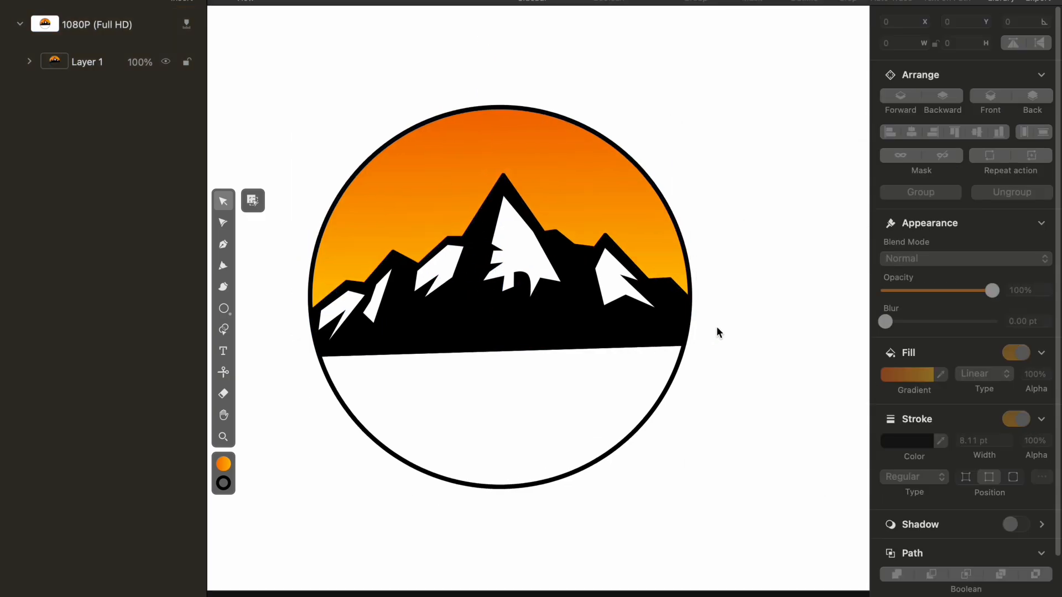
mouse_move(630, 594)
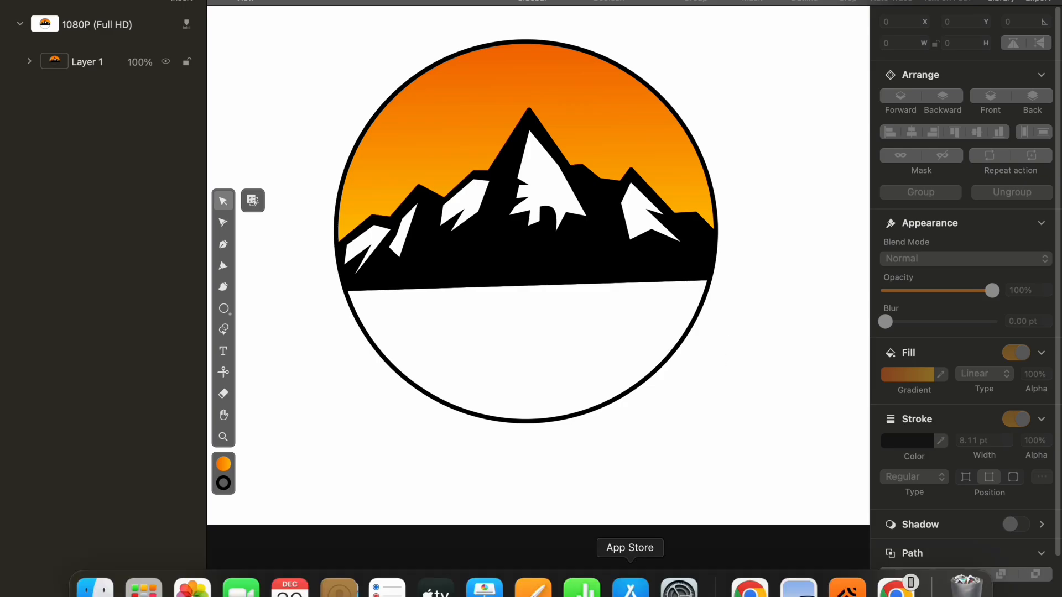
click(610, 97)
click(776, 96)
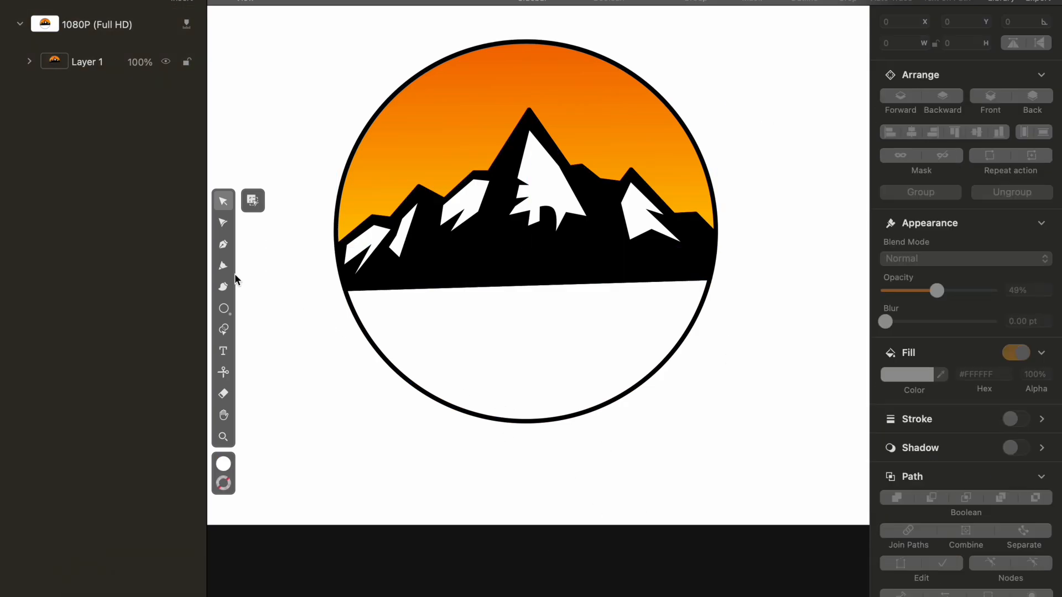
click(222, 244)
click(347, 289)
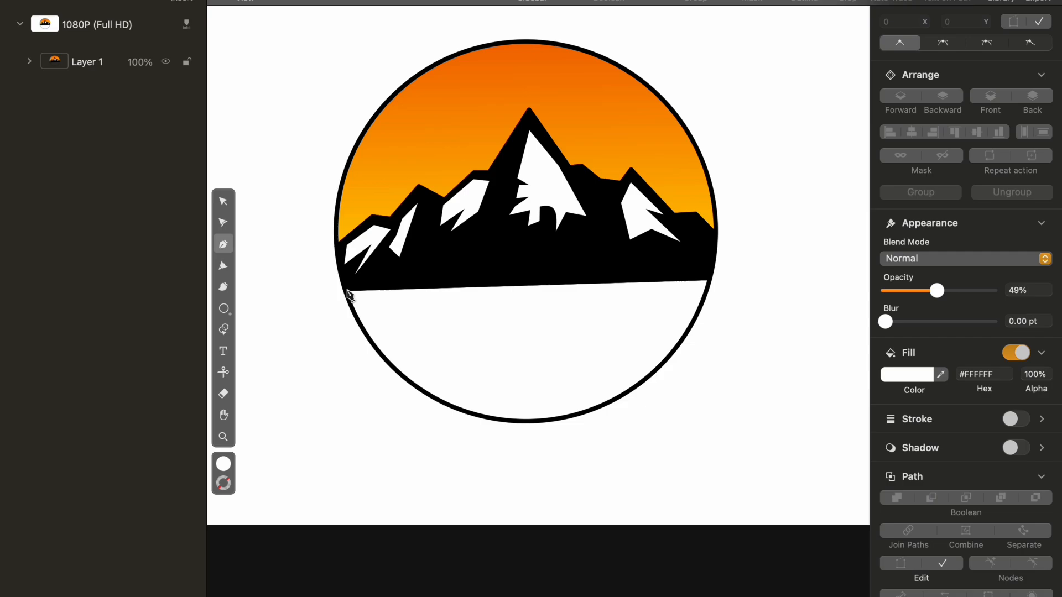
click(709, 277)
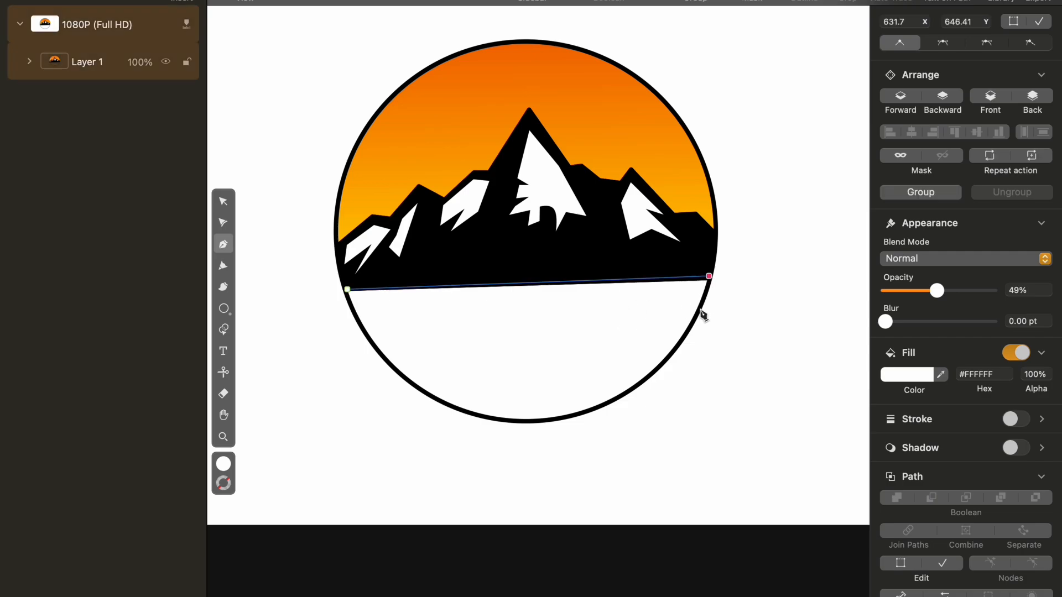
key(super+z)
key(super+z)
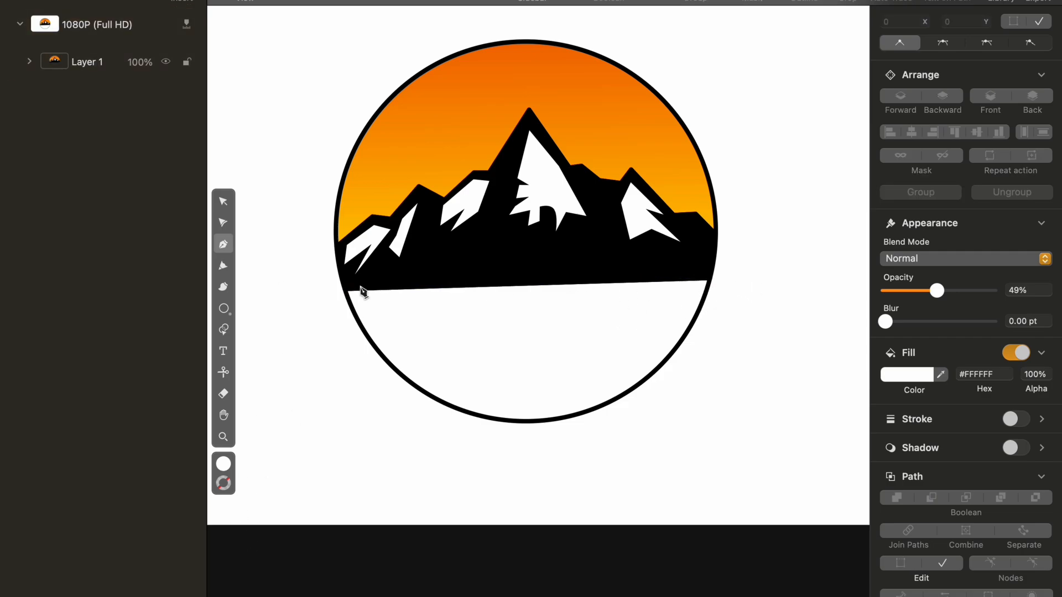
- Start a Pen path along the mountain base, extending past both sides of the circle, and zigzag it down the circle's right side
click(327, 289)
click(729, 275)
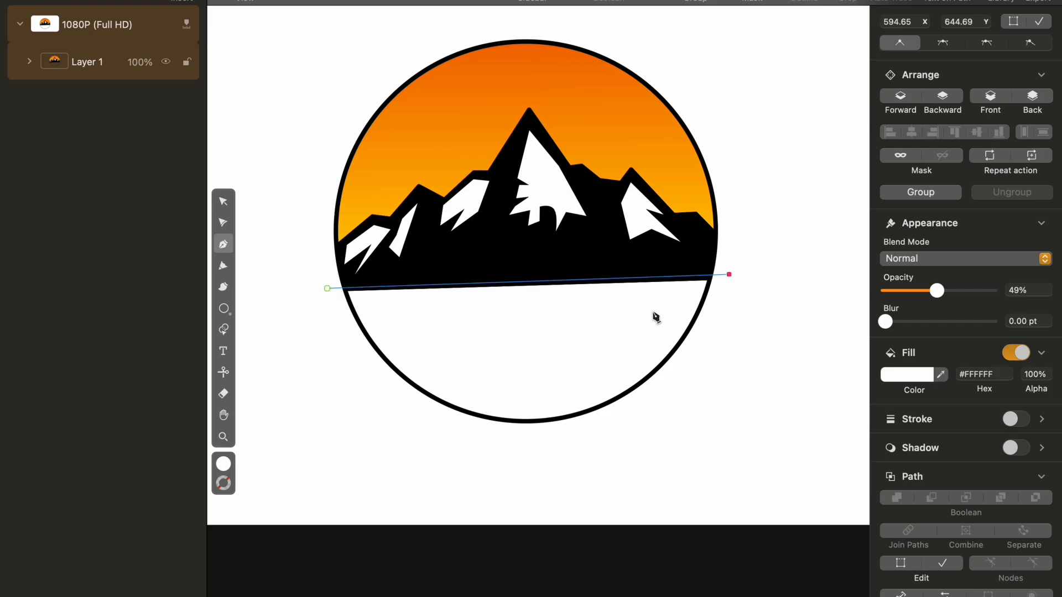
click(654, 311)
click(703, 312)
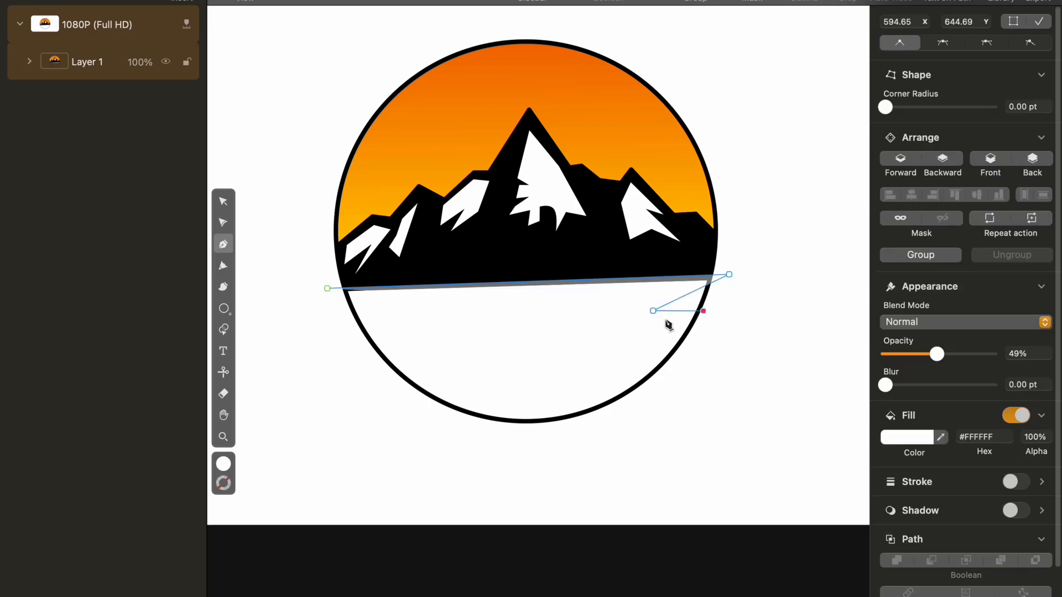
click(632, 336)
click(685, 349)
click(589, 370)
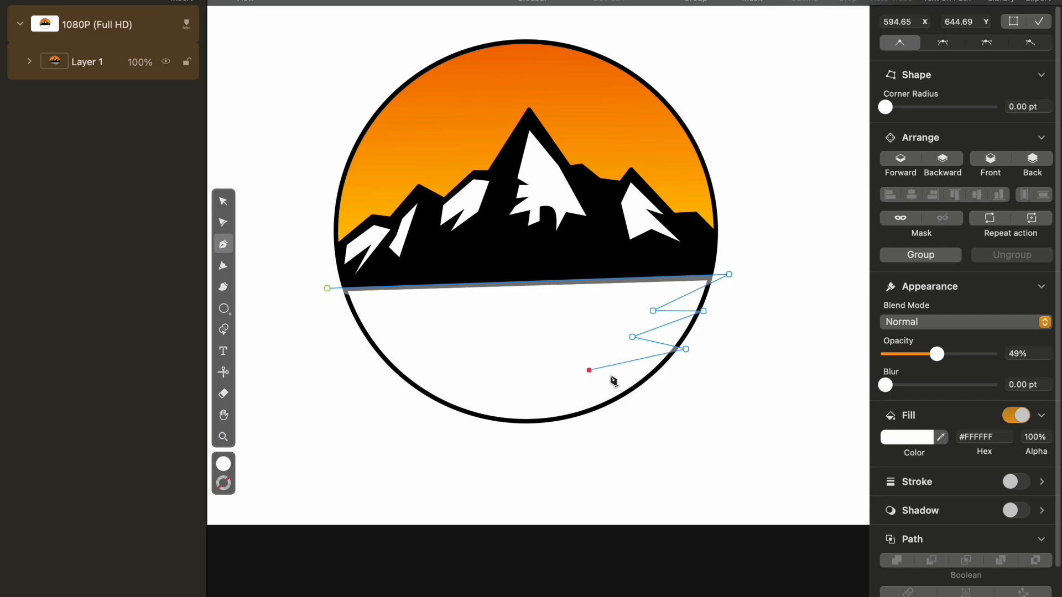
click(611, 374)
click(563, 386)
click(577, 389)
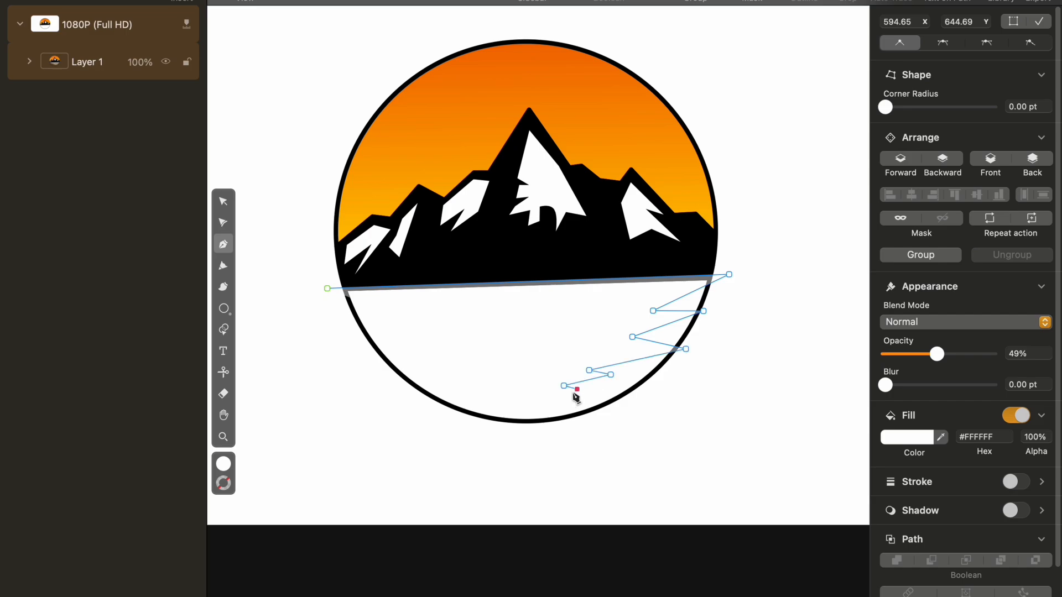
- Continue the zigzag path across the circle's bottom and up its left side, closing it at the starting node
click(495, 398)
click(510, 378)
click(441, 384)
click(468, 361)
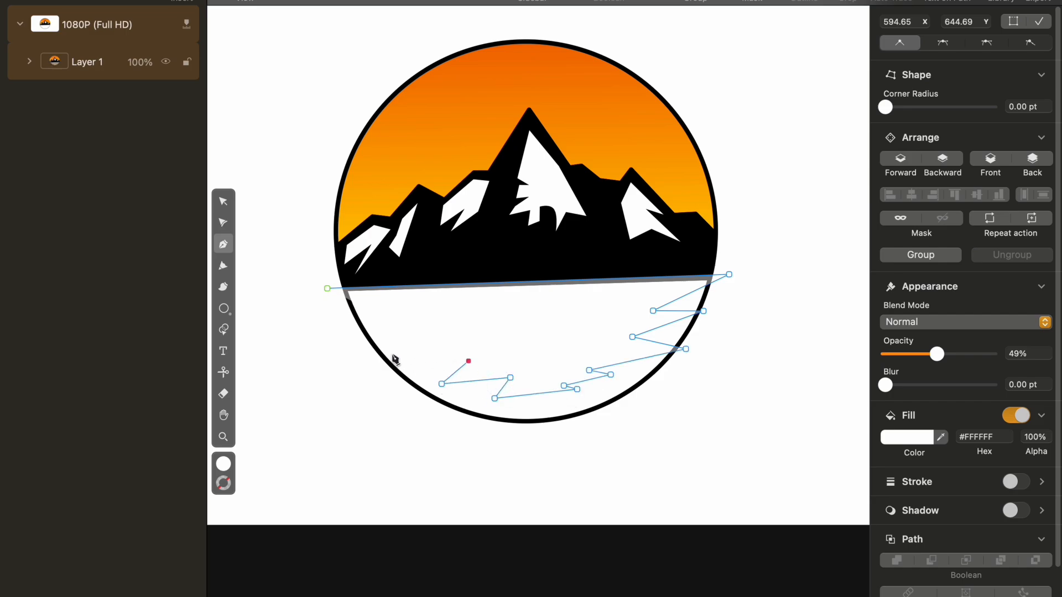
click(392, 353)
click(432, 338)
click(327, 332)
click(376, 322)
click(327, 288)
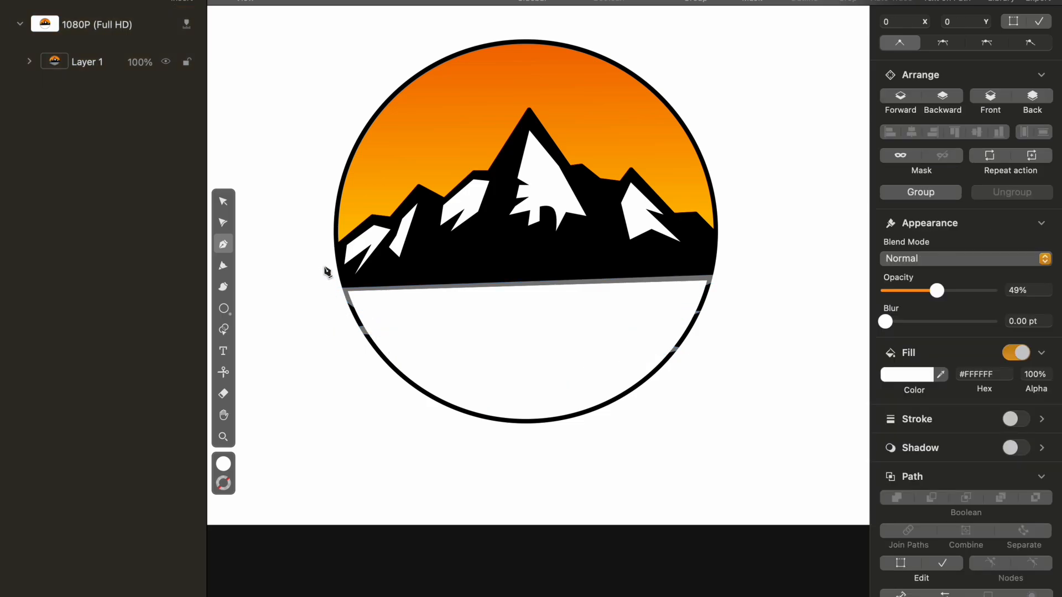
- Give the zigzag shape a black stroke with no fill and set its opacity to 100%
key(a)
click(1016, 482)
click(1016, 415)
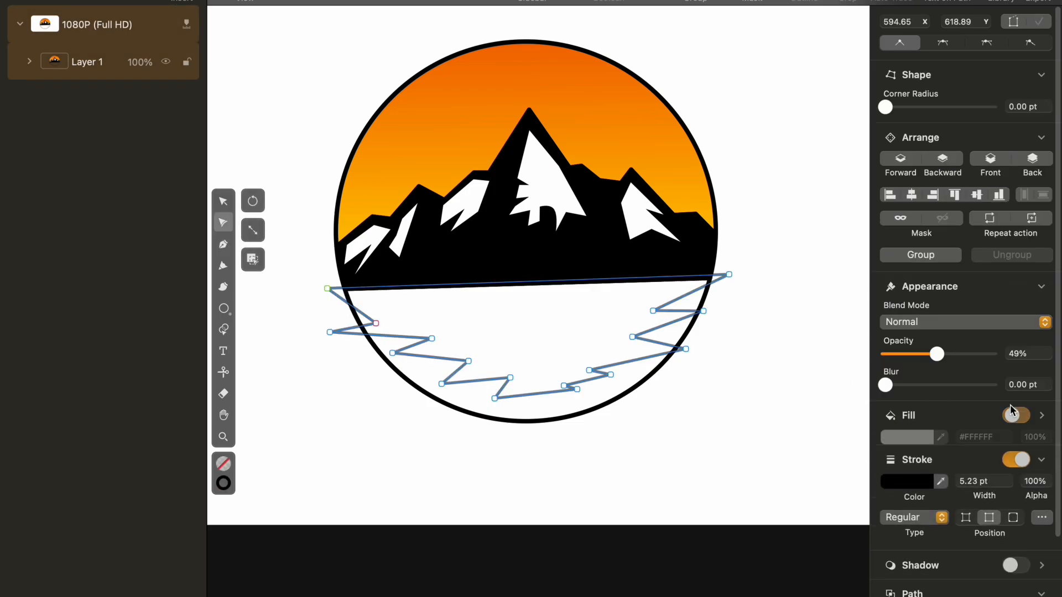
drag(937, 354, 1015, 358)
- Lower the zigzag shape's two bottom nodes so its bottom edge runs level just above the circle's lower rim
drag(577, 389, 576, 399)
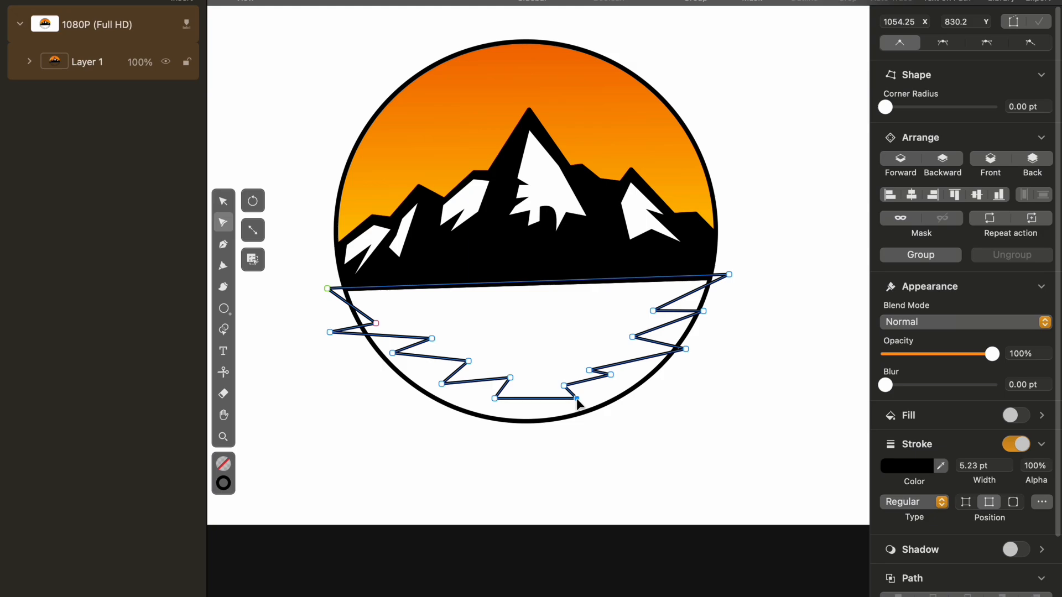
drag(496, 399, 496, 407)
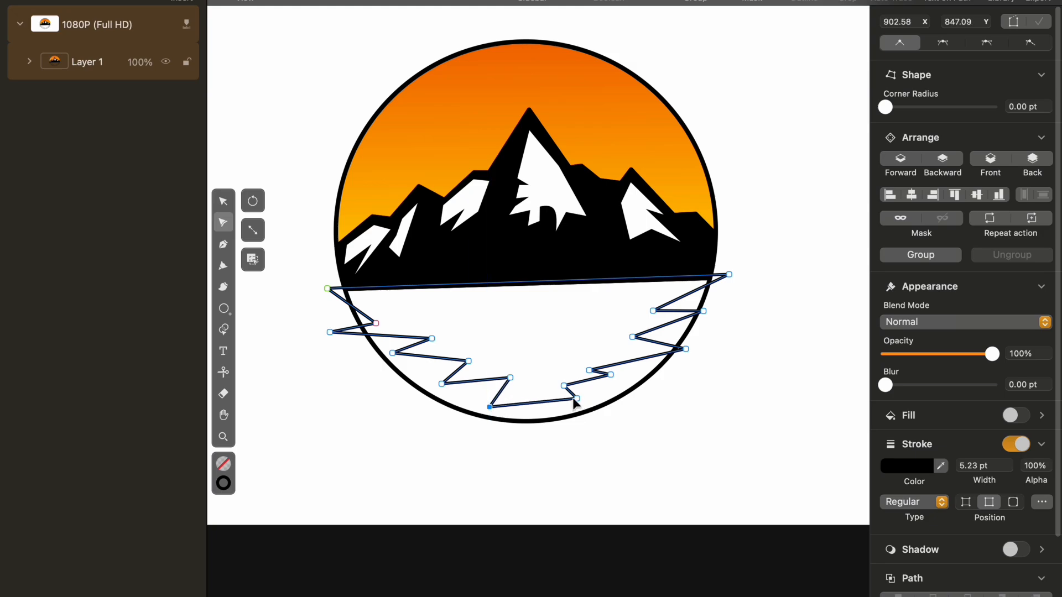
click(490, 408)
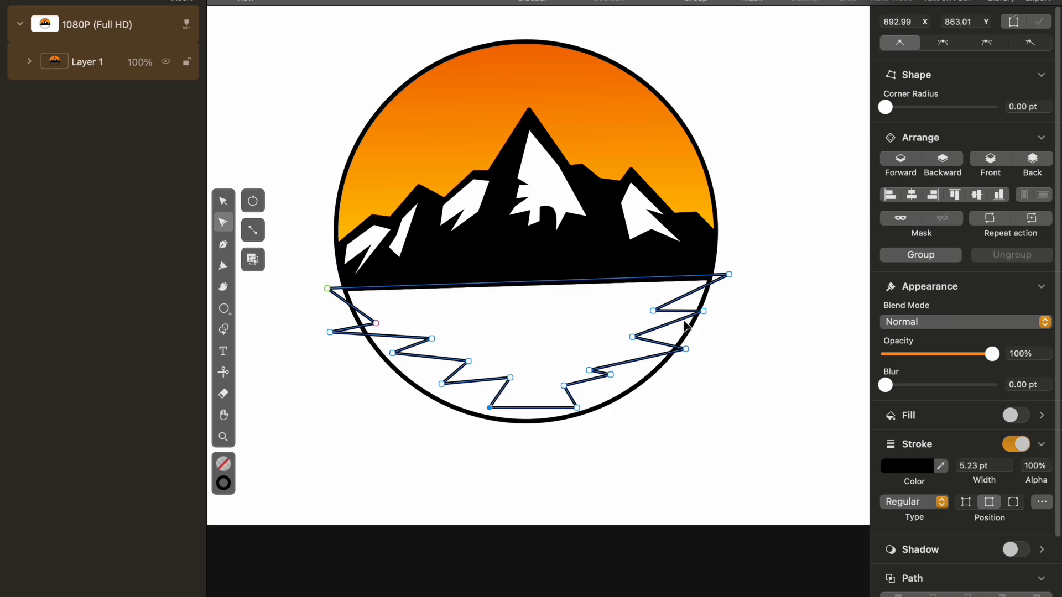
- Pull the zigzag's two upper outer nodes on the right inside the circle and raise the two upper inner nodes on the left
drag(685, 348, 661, 349)
drag(703, 311, 692, 311)
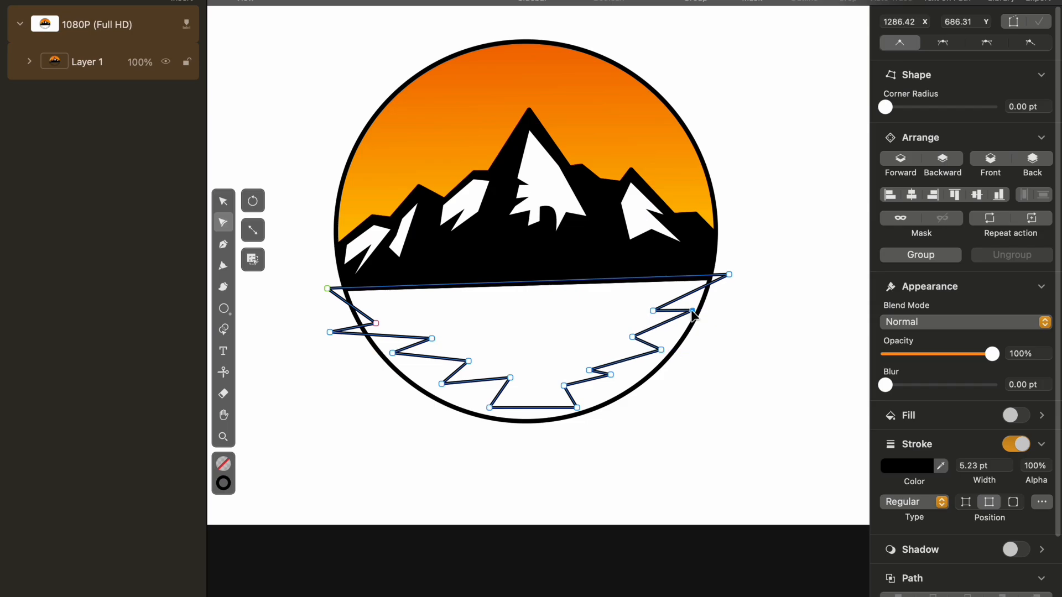
drag(376, 323, 381, 309)
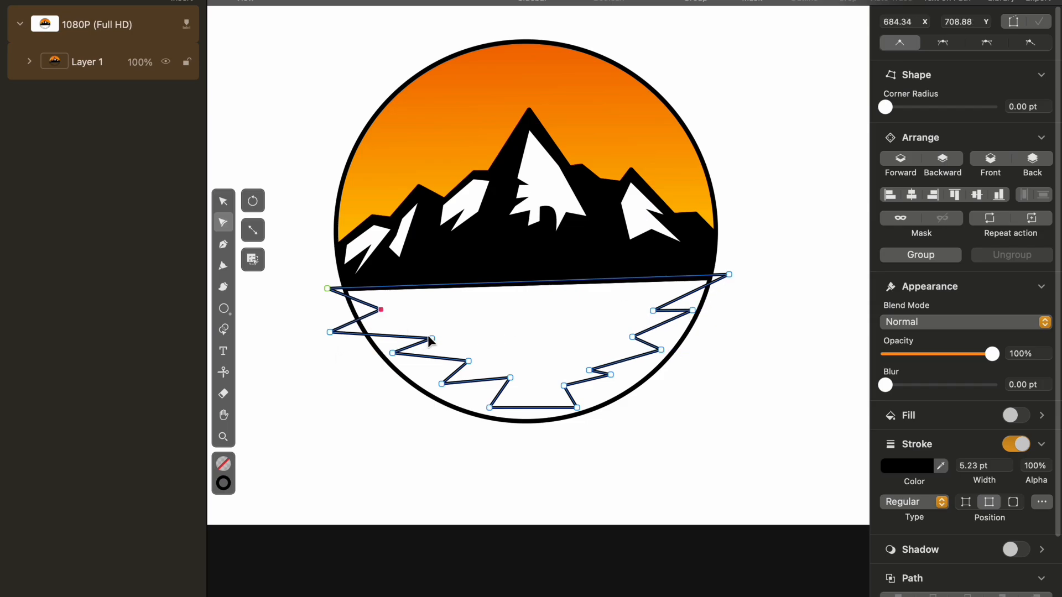
drag(430, 337, 430, 334)
- Convert the zigzag's corner nodes on both sides into smooth curves, raising the right side's middle inner node slightly
double_click(468, 361)
double_click(632, 337)
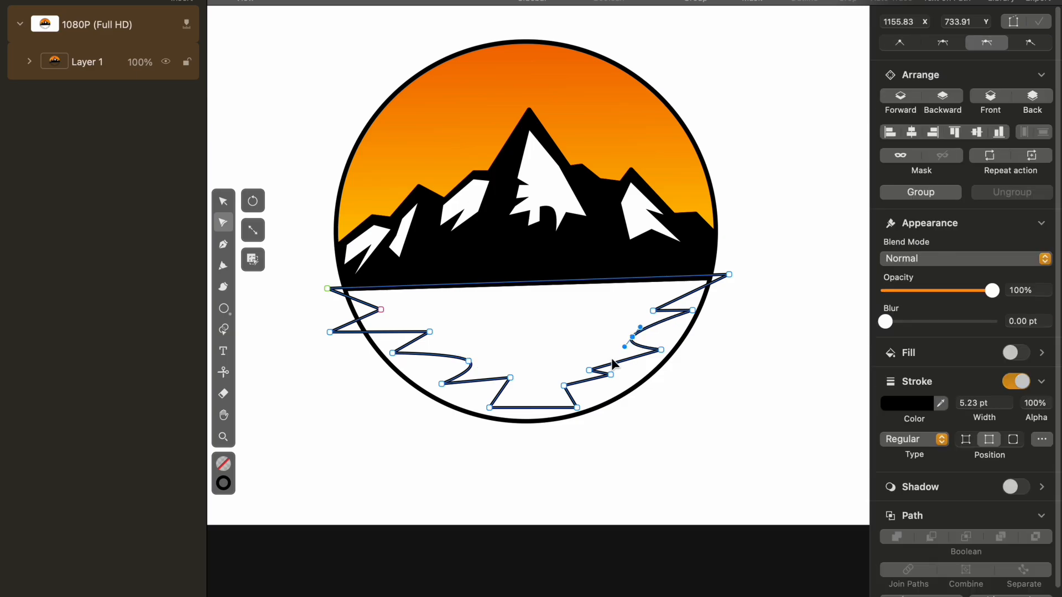
drag(589, 370, 586, 358)
double_click(585, 356)
double_click(564, 384)
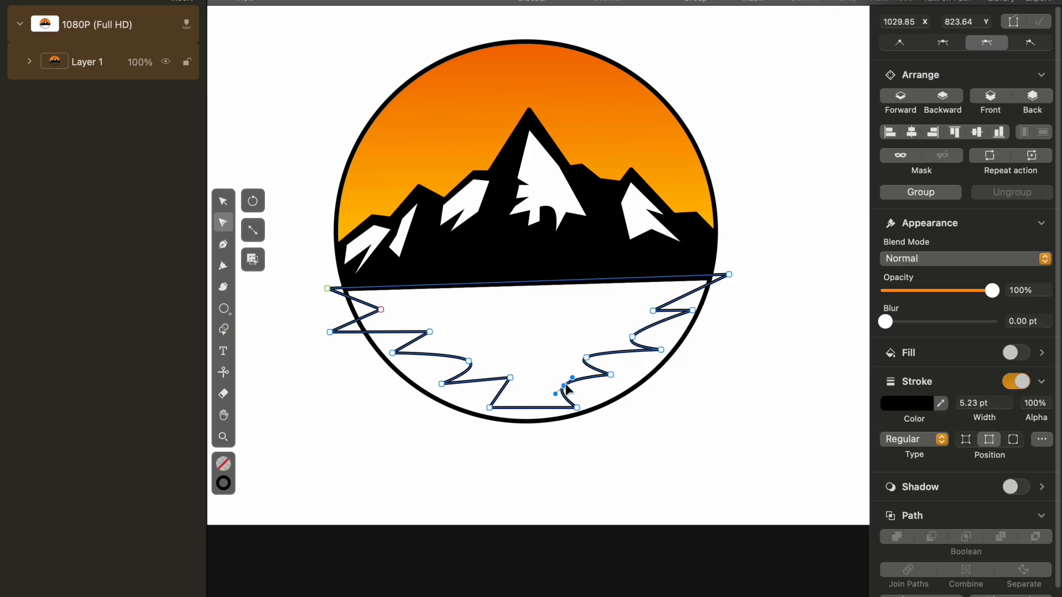
double_click(510, 378)
double_click(429, 332)
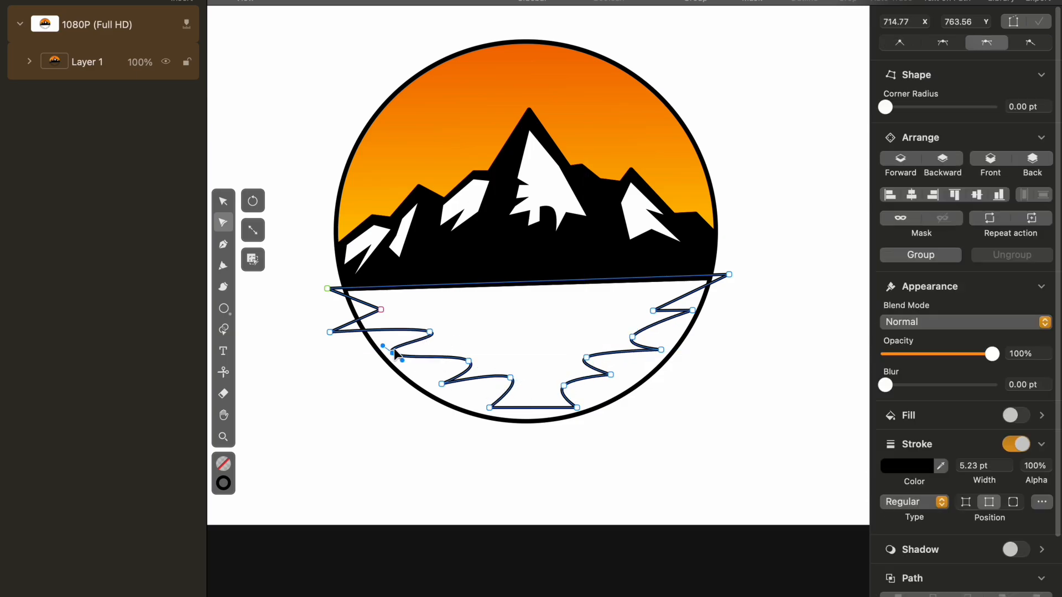
double_click(661, 350)
double_click(691, 310)
double_click(652, 310)
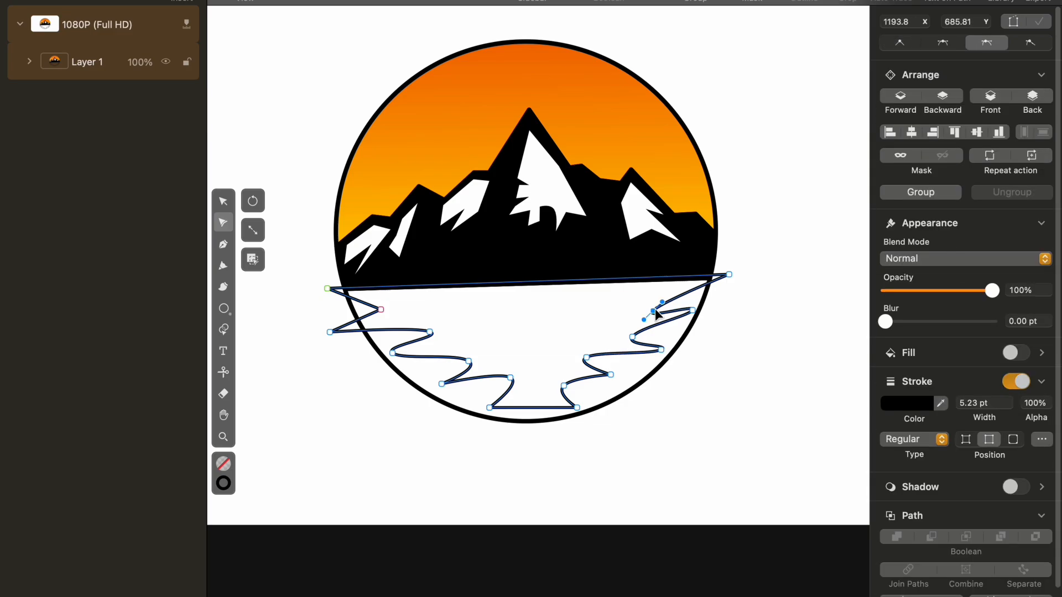
double_click(381, 308)
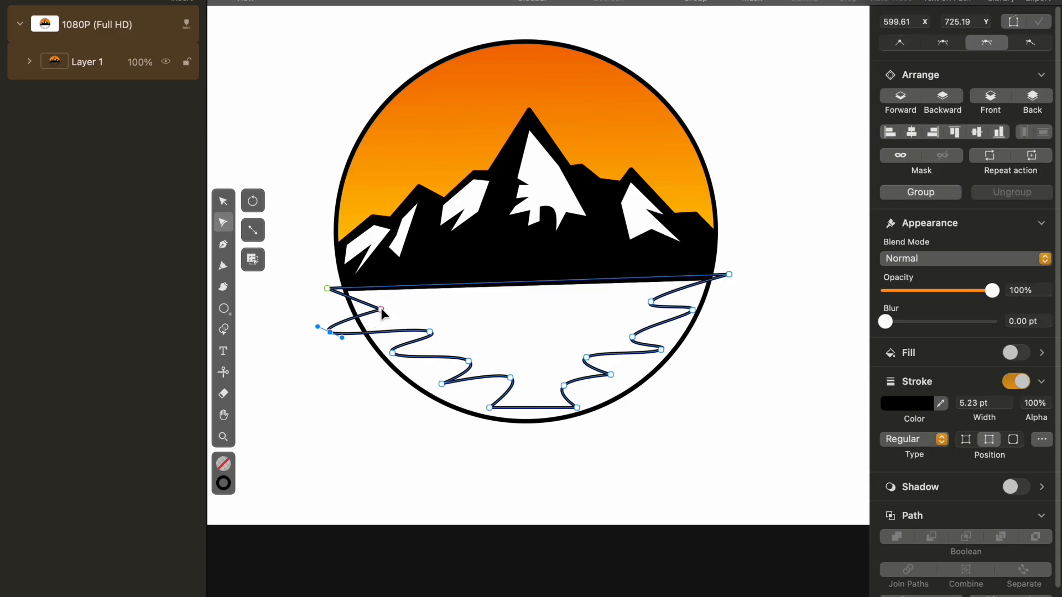
- Stretch the left side's inner wave nodes toward the centre, bring its upper outer node inside the circle, and keep the bends smooth
drag(381, 308, 440, 307)
drag(330, 333, 490, 349)
double_click(442, 382)
click(489, 349)
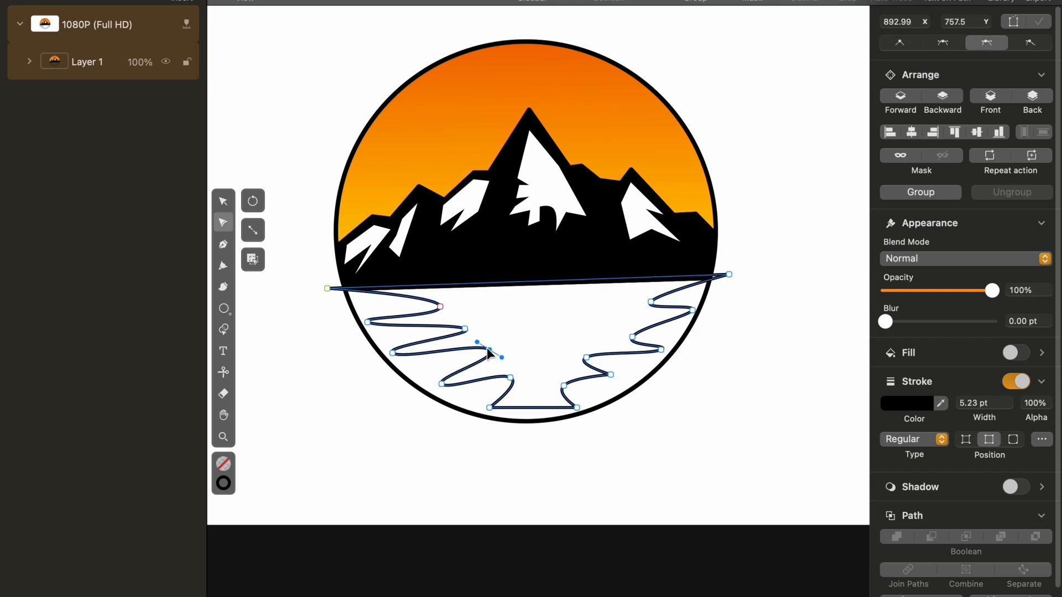
- Pull the right side's inner wave nodes toward the centre and bow the bottom edge into a smooth downward curve
drag(651, 302, 571, 314)
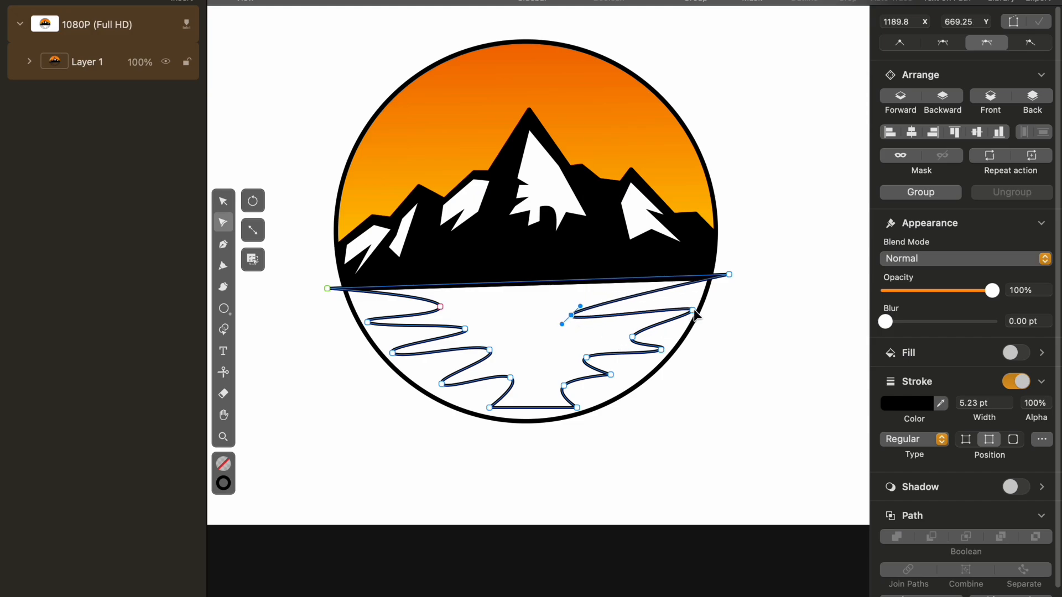
drag(633, 337, 567, 361)
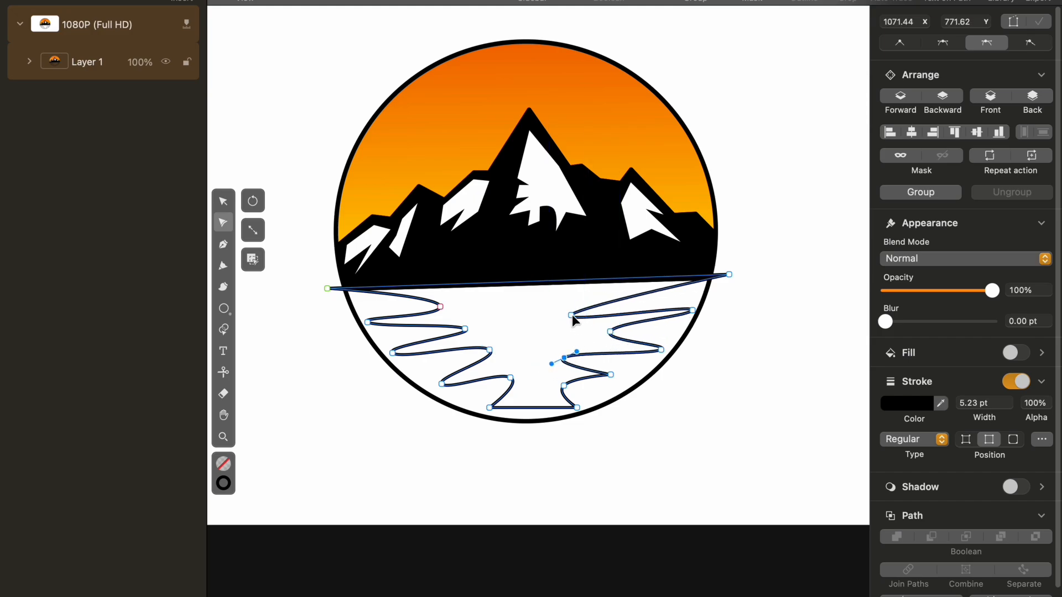
drag(572, 314, 587, 306)
drag(530, 408, 528, 412)
click(576, 408)
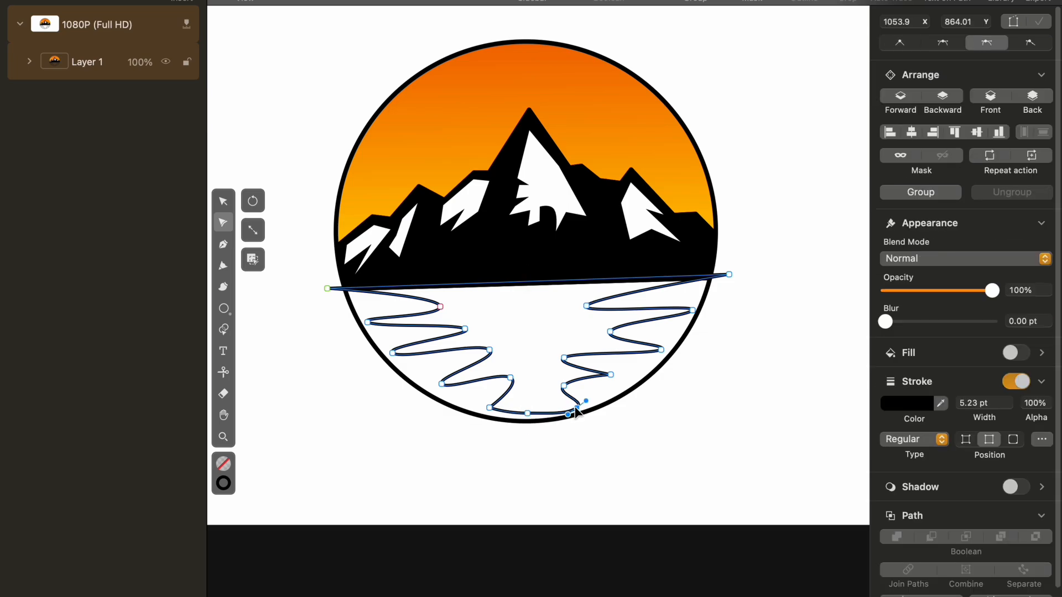
- Lower the left side's lowest inner wave node slightly and fill the water shape with an orange-to-yellow linear gradient
drag(510, 379, 512, 386)
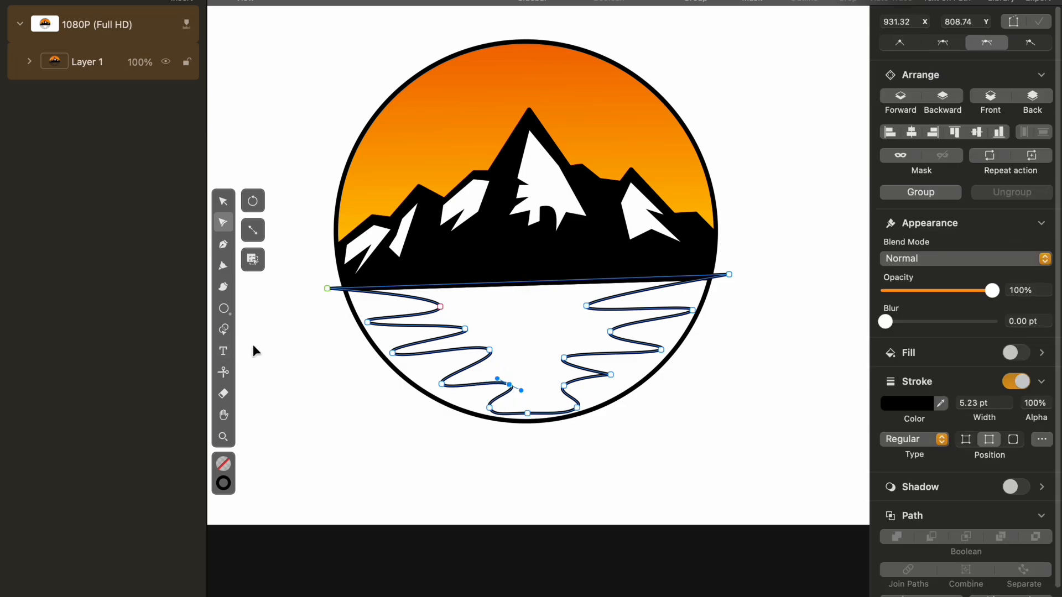
key(v)
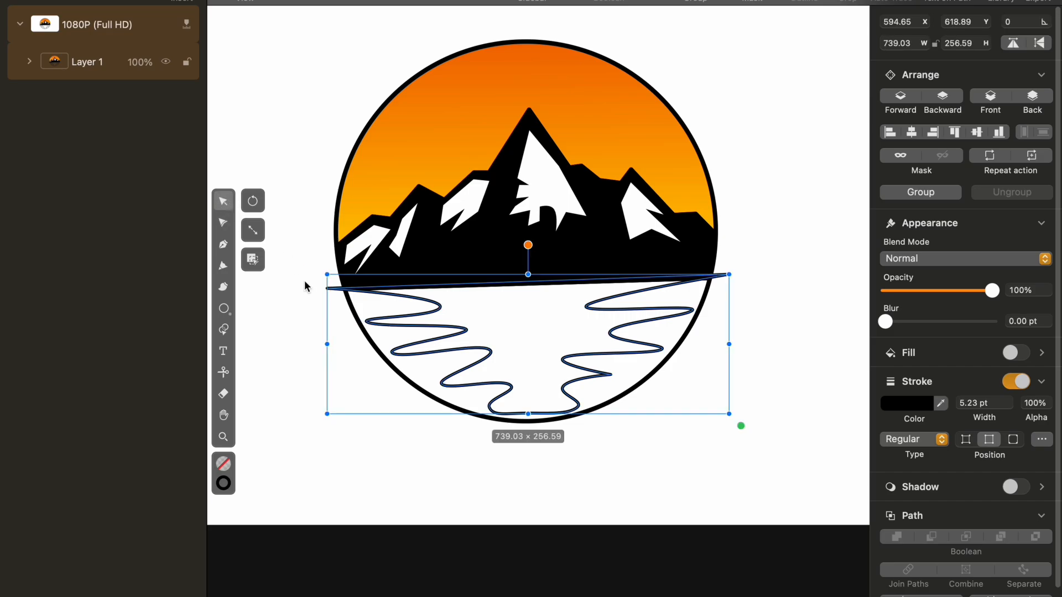
click(1028, 354)
click(921, 375)
click(702, 480)
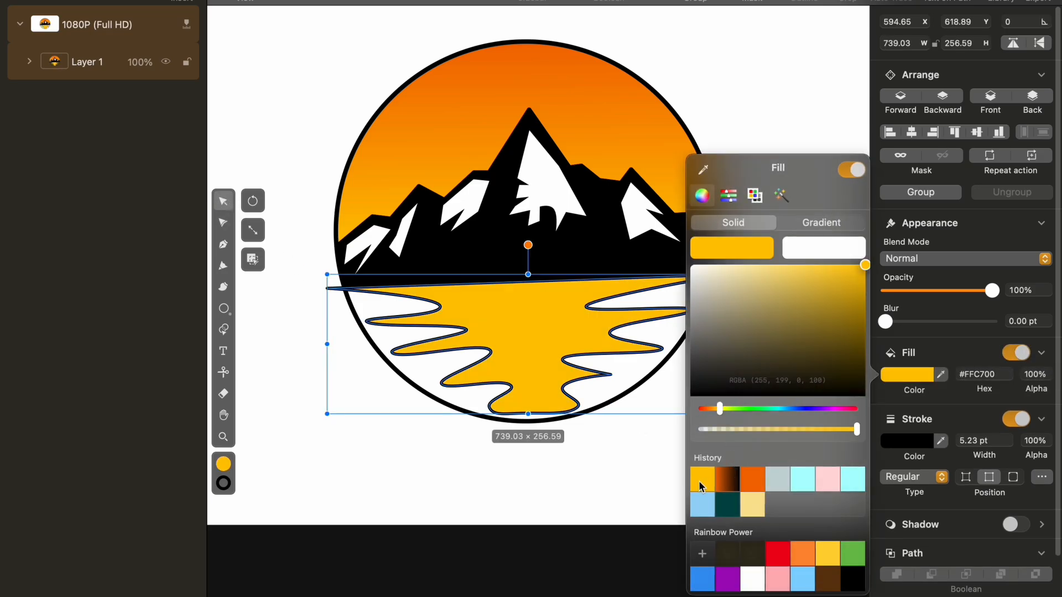
click(733, 480)
click(703, 503)
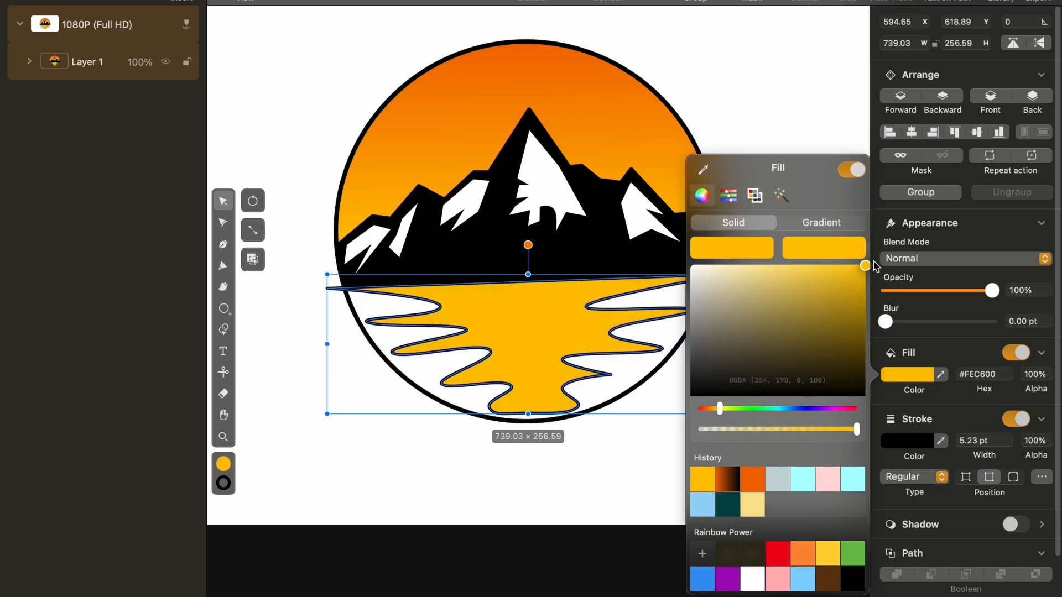
scroll(544, 137, right, 3)
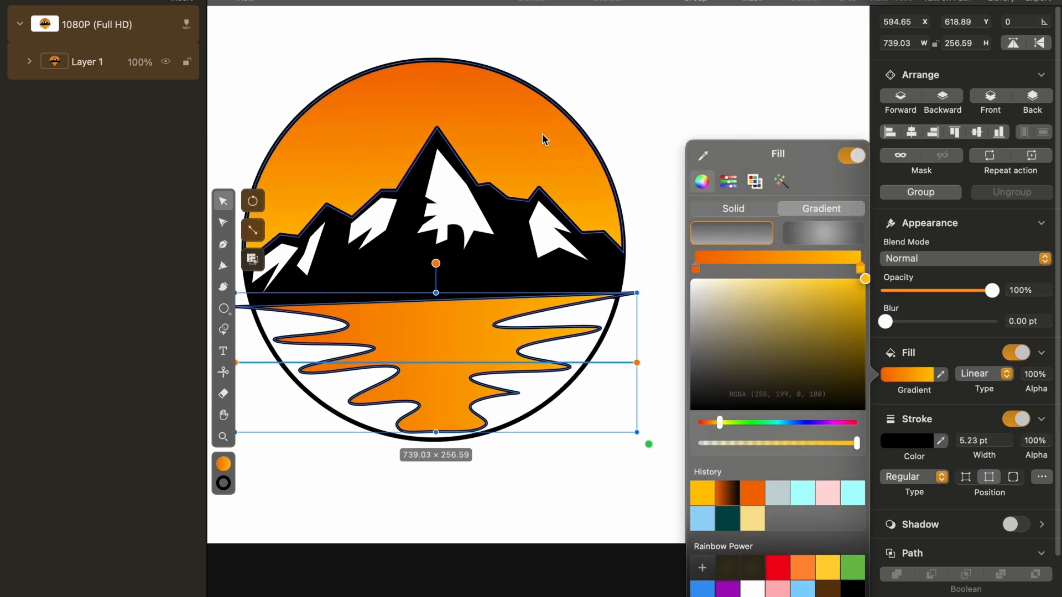
- Turn the water's gradient vertical, with yellow at the waterline and orange near the bottom edge
key(super+1)
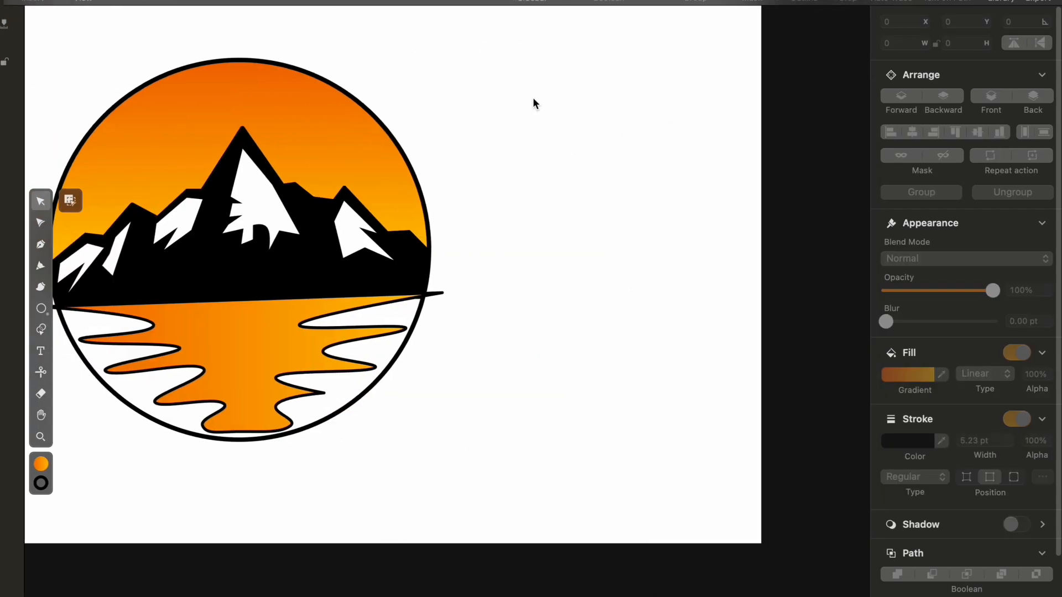
scroll(533, 101, left, 5)
drag(602, 387, 415, 319)
drag(200, 387, 411, 455)
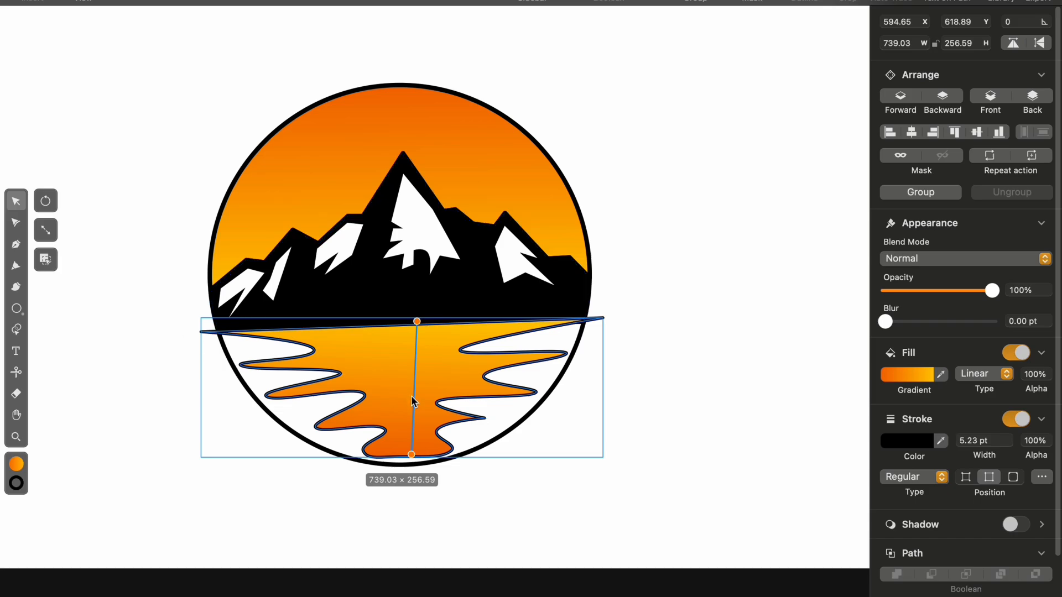
mouse_move(412, 454)
mouse_down()
mouse_move(414, 465)
mouse_move(414, 439)
mouse_up()
drag(417, 321, 410, 323)
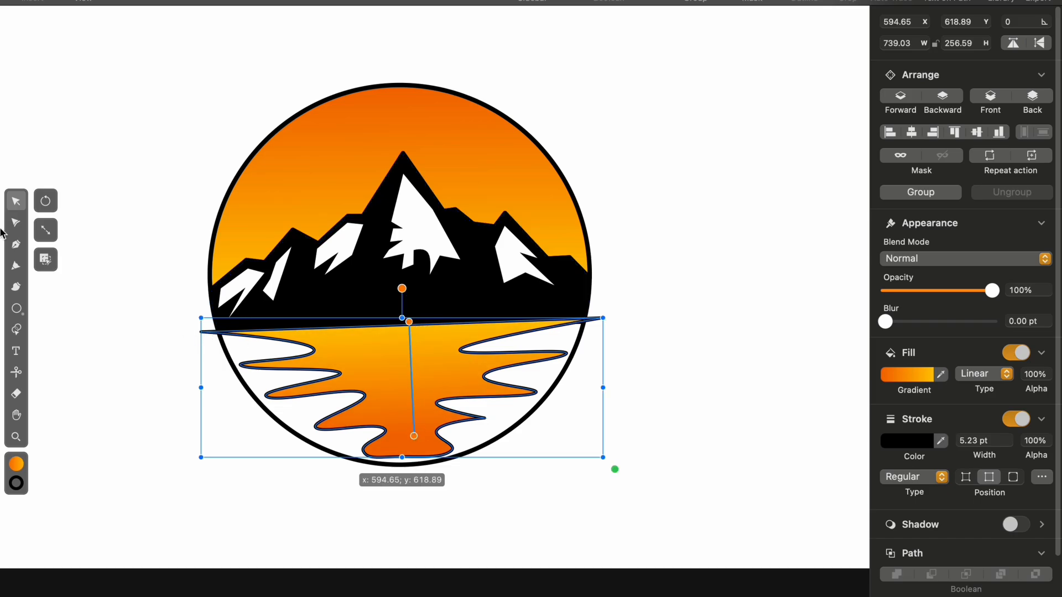
- Fill the lower arc of the circle behind the water with solid black (#000002)
click(8, 226)
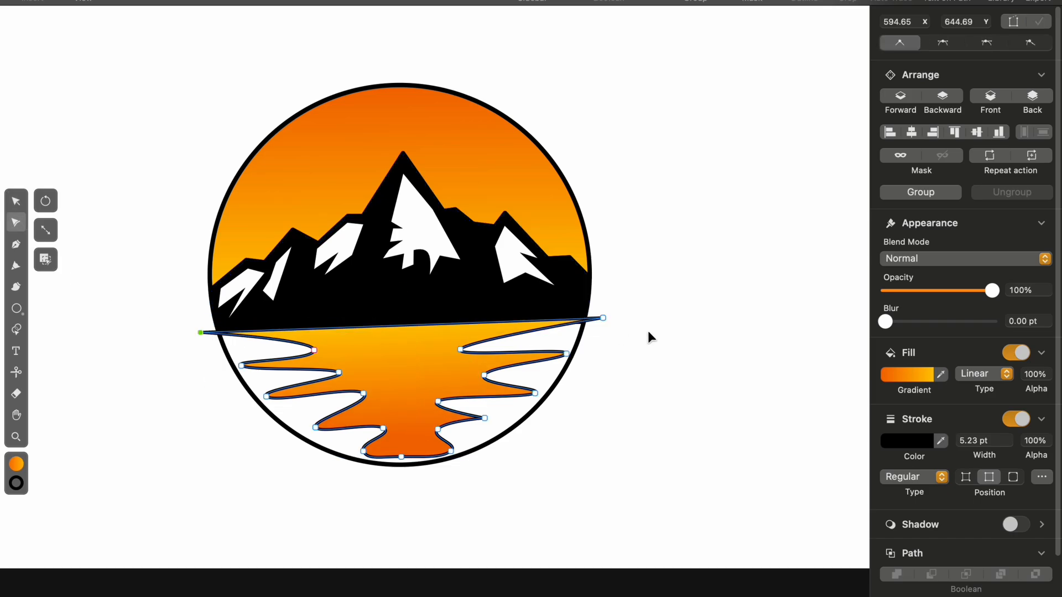
click(526, 417)
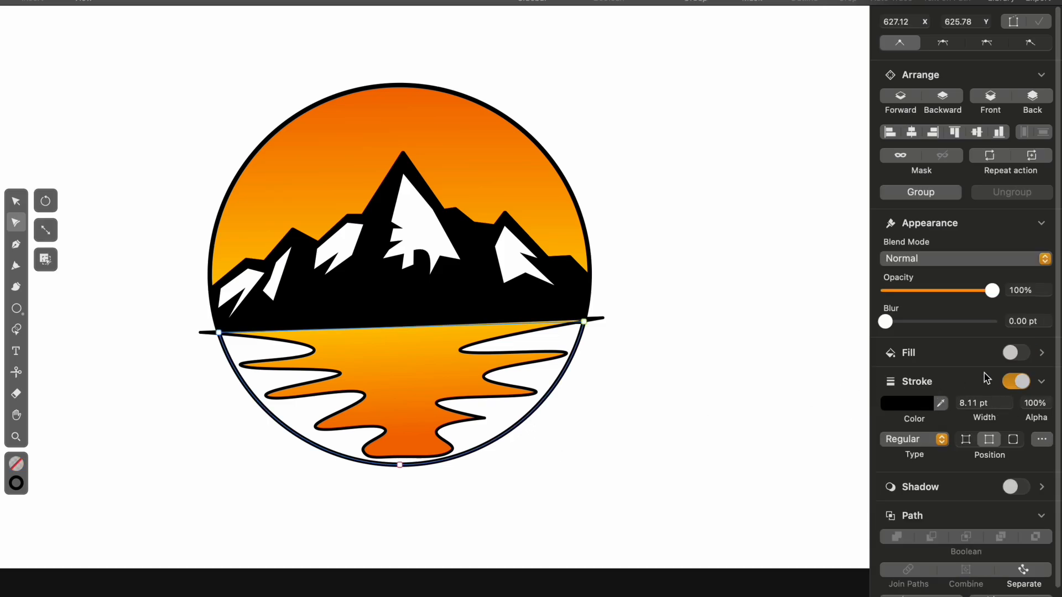
click(1011, 353)
click(905, 373)
click(733, 222)
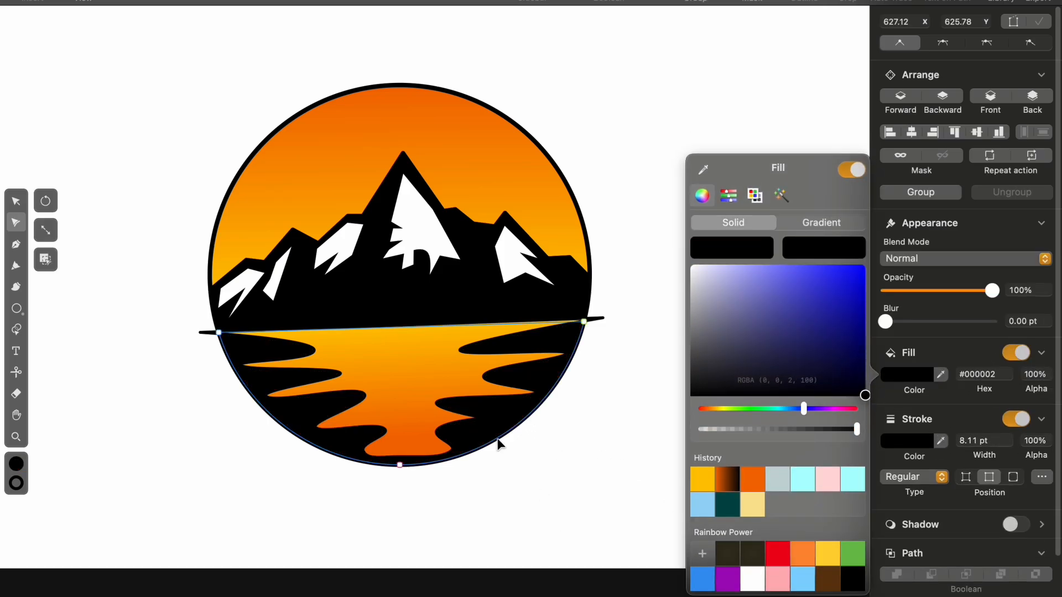
- Round the water's upper outer node on the left and lowest outer node on the right, and bow the bottom edge down to the circle
click(310, 361)
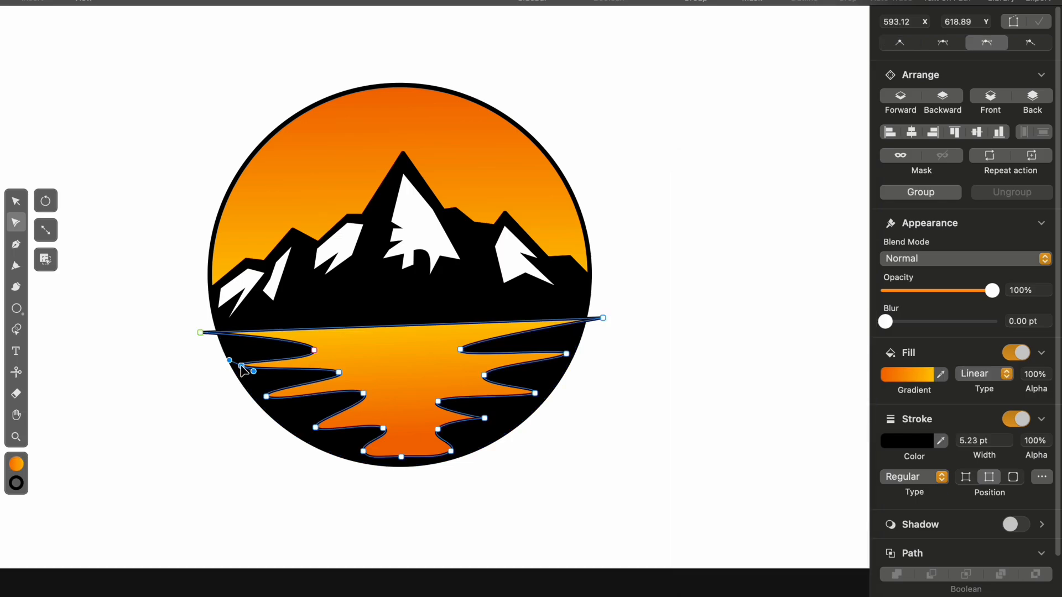
drag(241, 365, 253, 383)
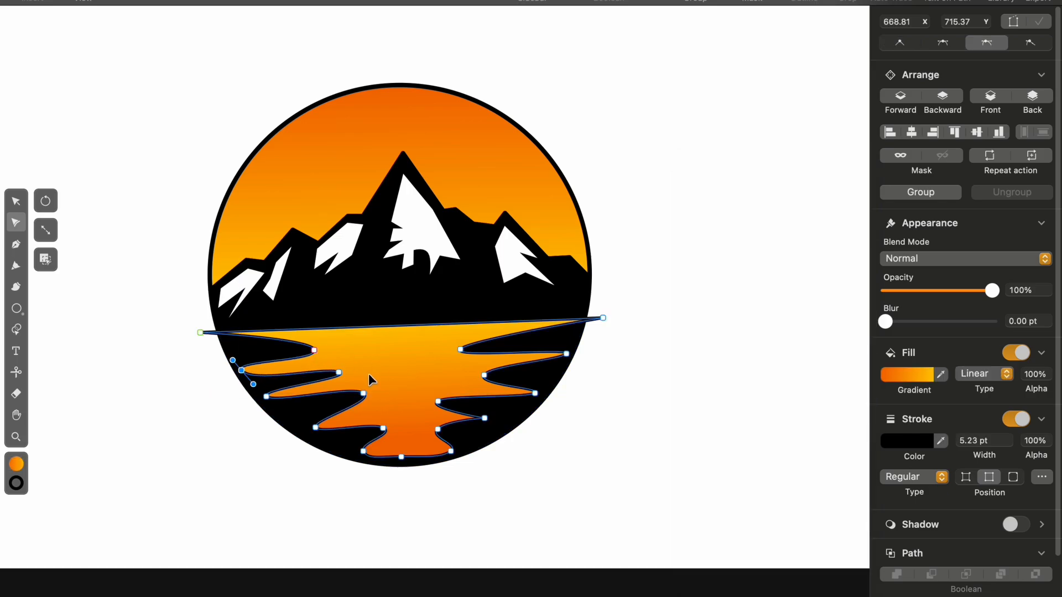
click(484, 418)
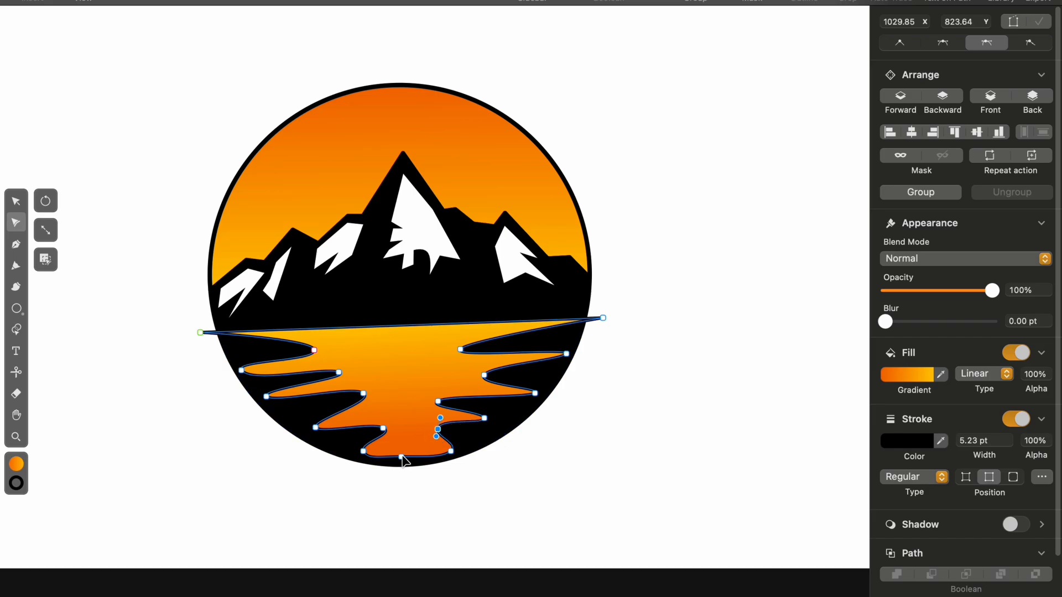
drag(402, 456, 413, 464)
click(790, 248)
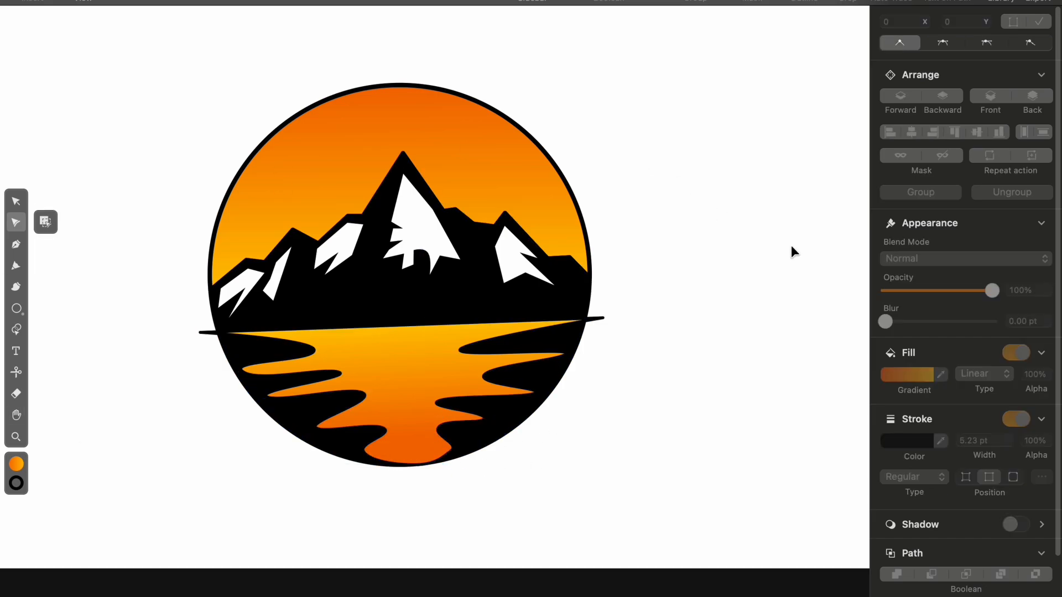
- Trim off the water shape's pointed tips that stick out beyond the circle using the Shape Builder
drag(299, 412, 497, 461)
key(v)
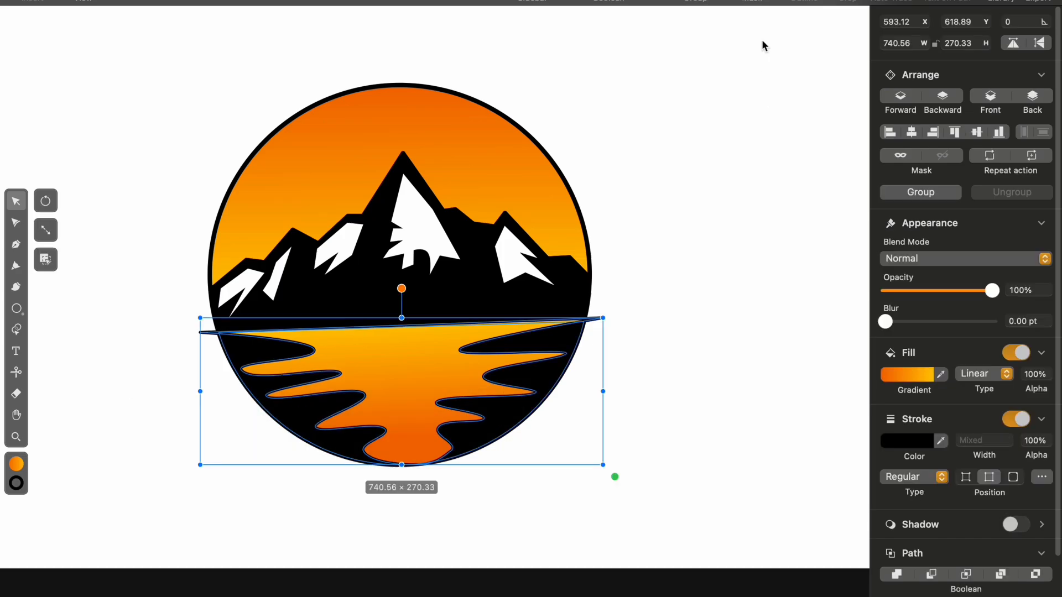
key(super+z)
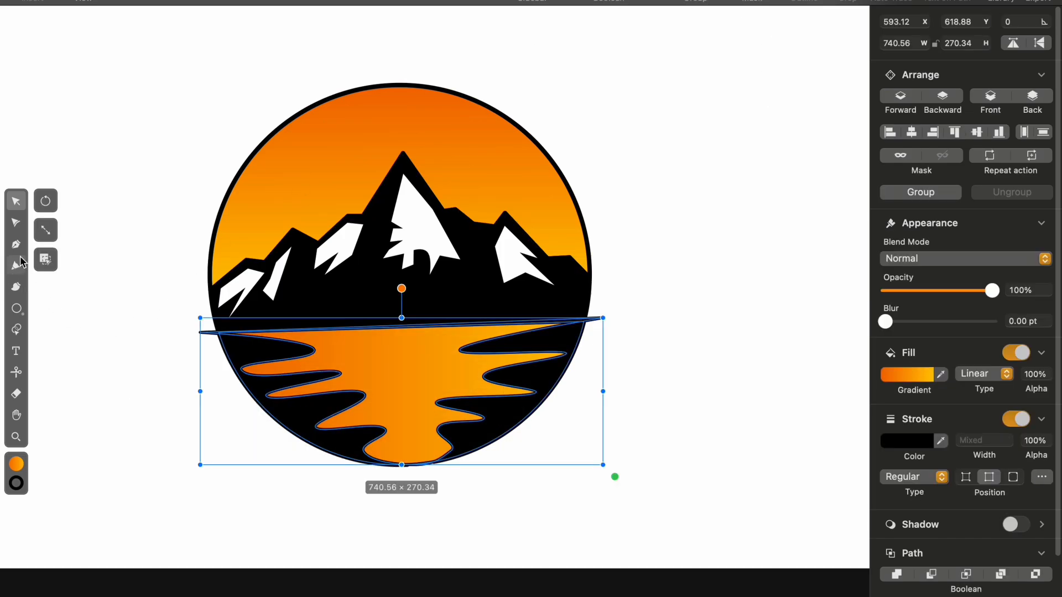
click(16, 329)
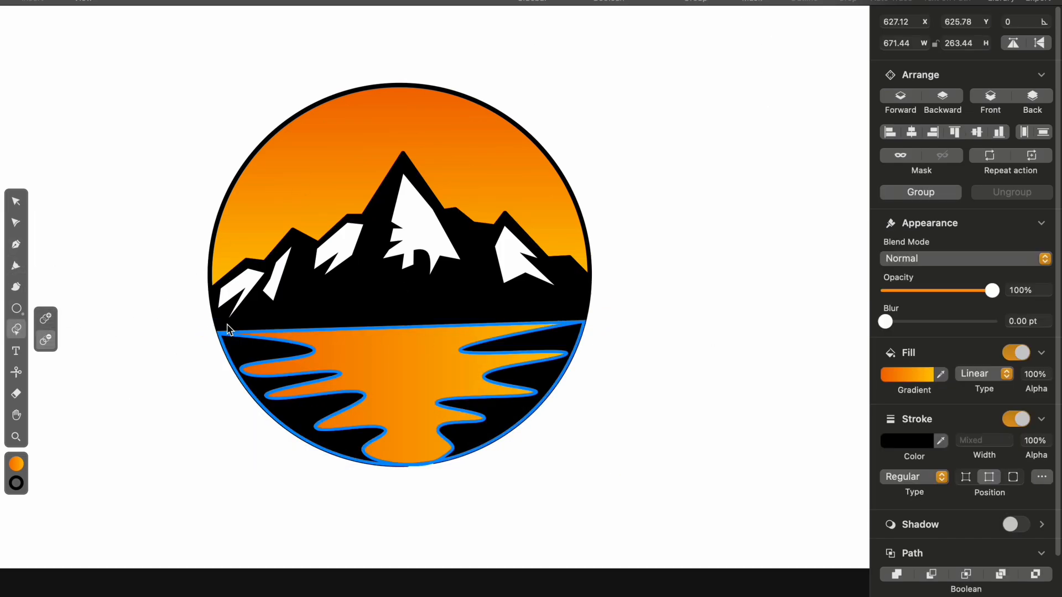
click(16, 201)
click(719, 280)
- Redirect the trimmed water shape's gradient vertically, from yellow at the waterline to orange at the bottom
scroll(644, 404, down, 3)
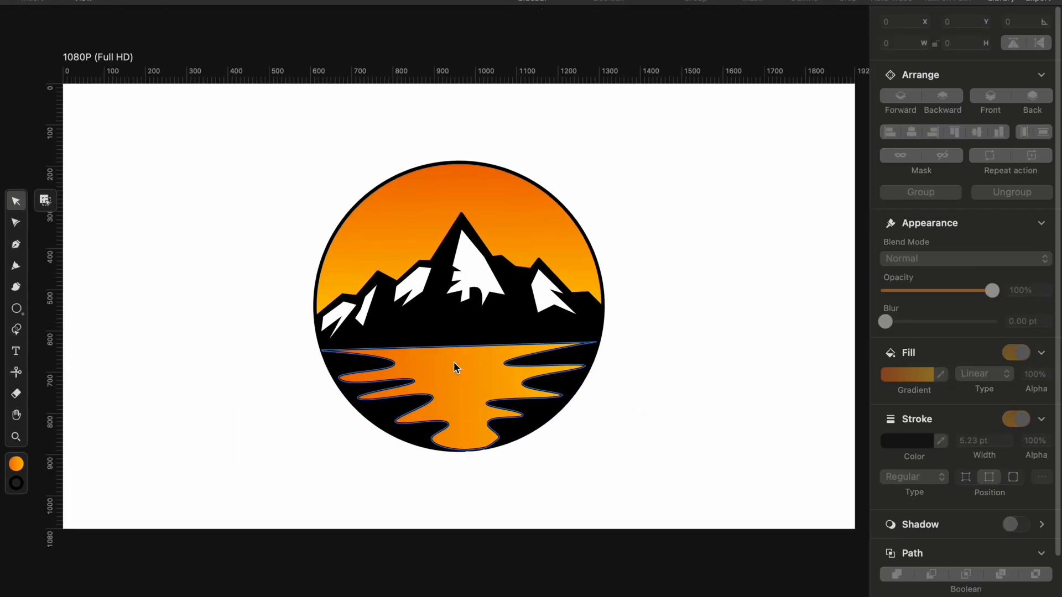
click(455, 364)
click(909, 377)
drag(595, 396, 466, 345)
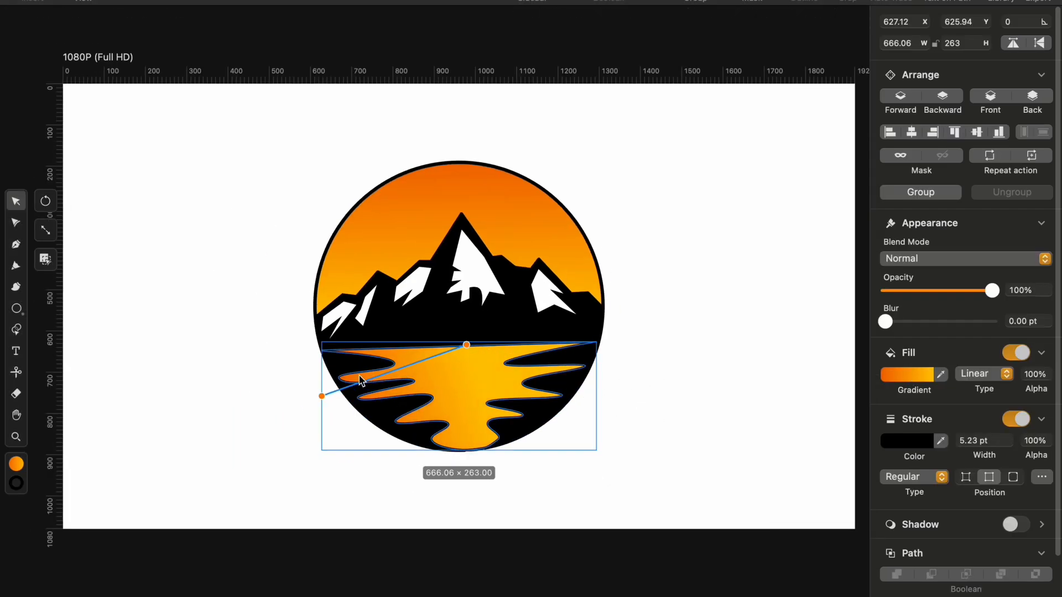
drag(322, 395, 462, 446)
- Add a third, yellow-orange stop slightly past the middle of the water's gradient
click(917, 381)
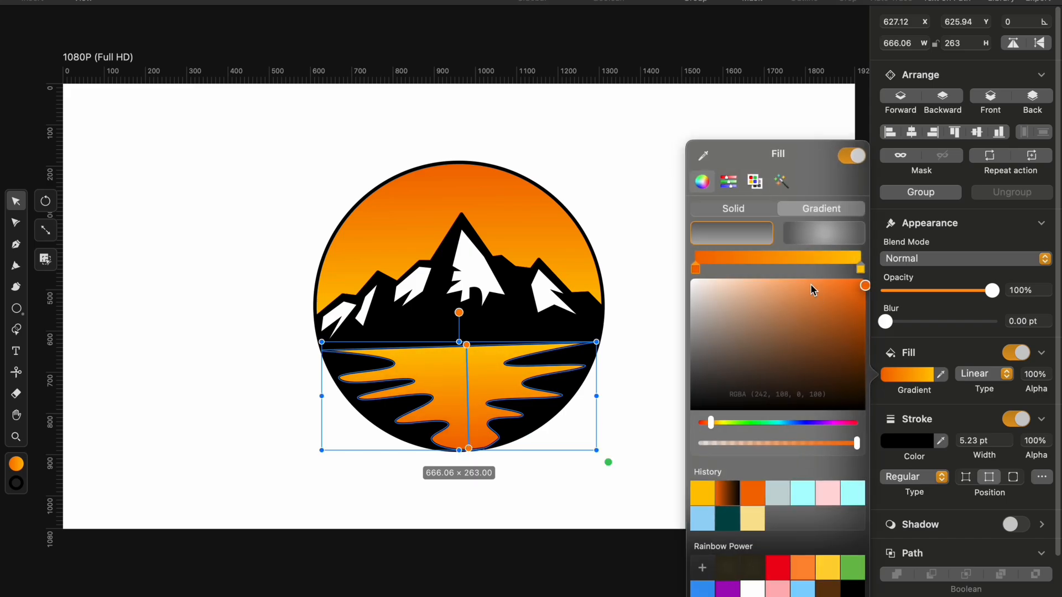
click(696, 268)
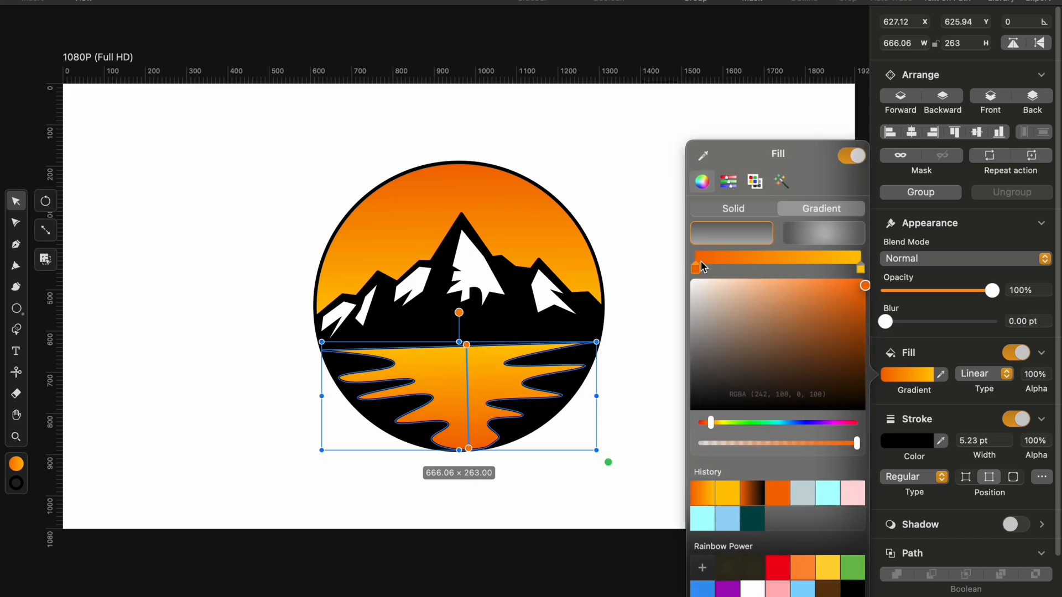
drag(701, 267, 702, 268)
click(859, 269)
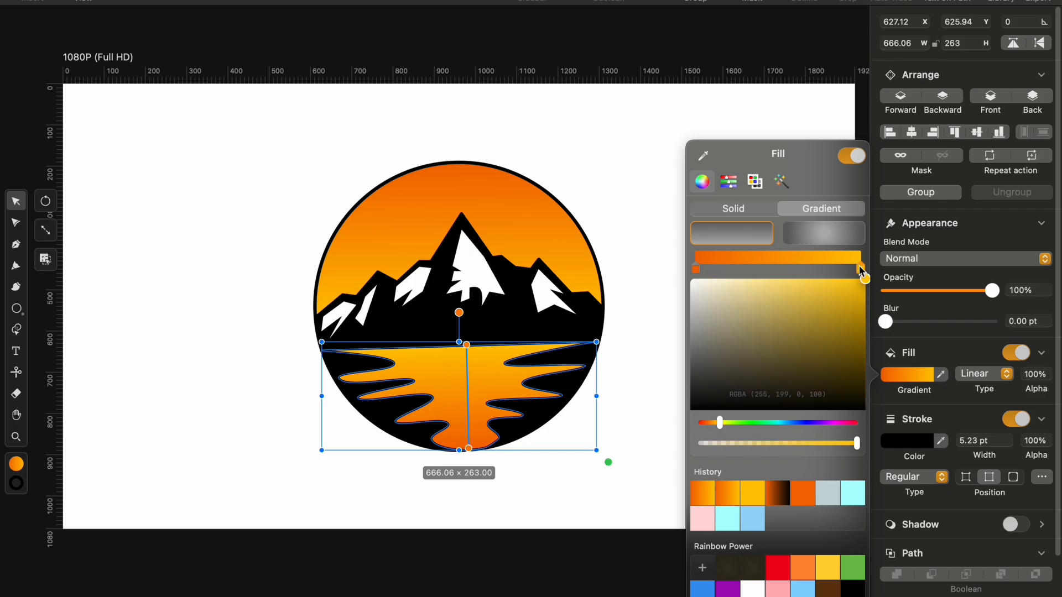
drag(858, 268, 790, 267)
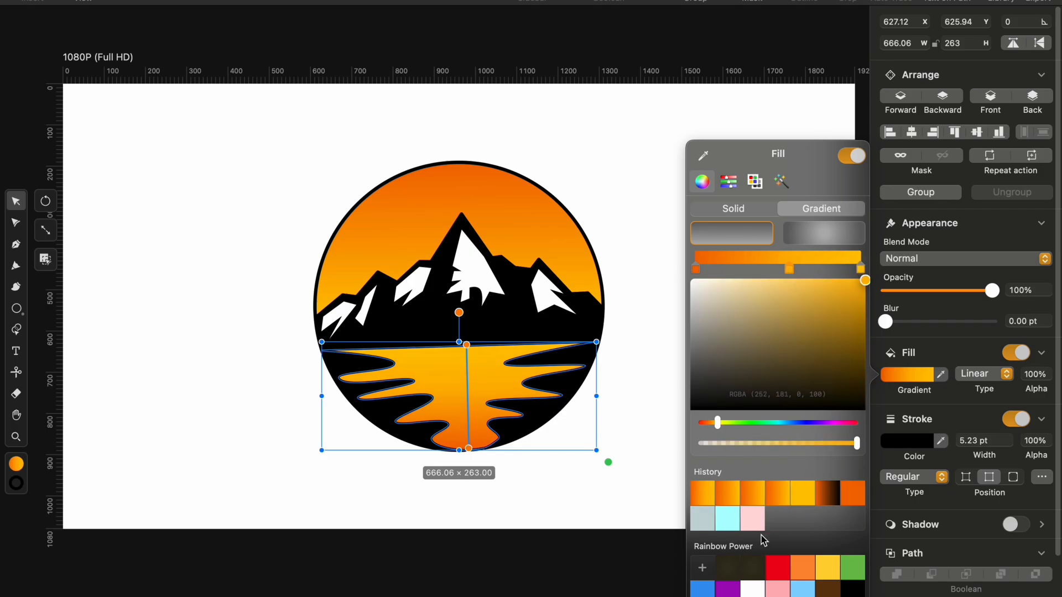
- Switch the water's fill to a radial gradient with yellow at the centre and orange at the outer stop
click(763, 562)
click(739, 209)
click(803, 222)
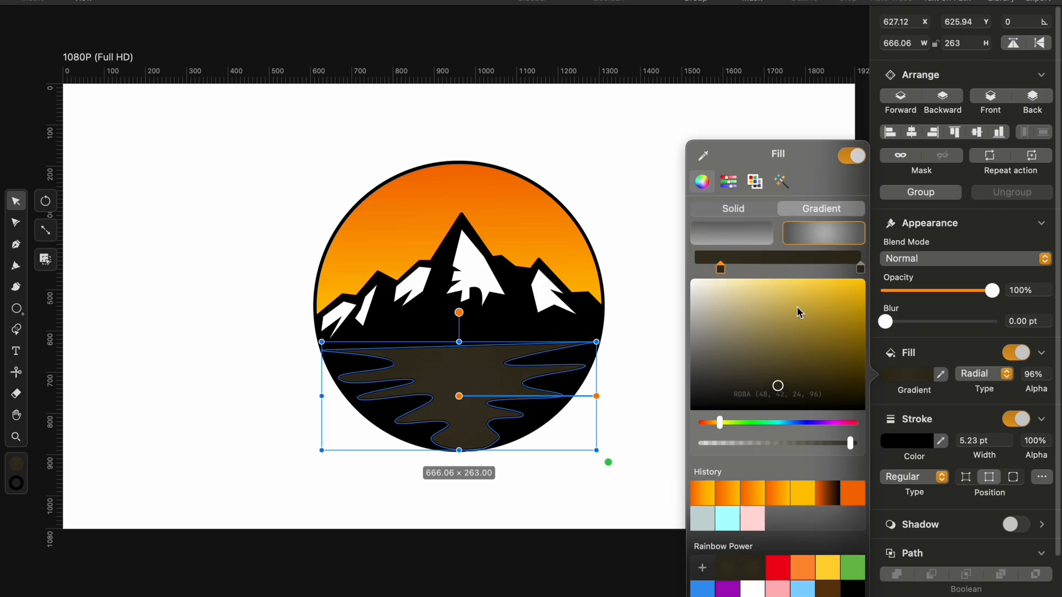
drag(720, 269, 695, 269)
drag(827, 315, 866, 278)
click(861, 268)
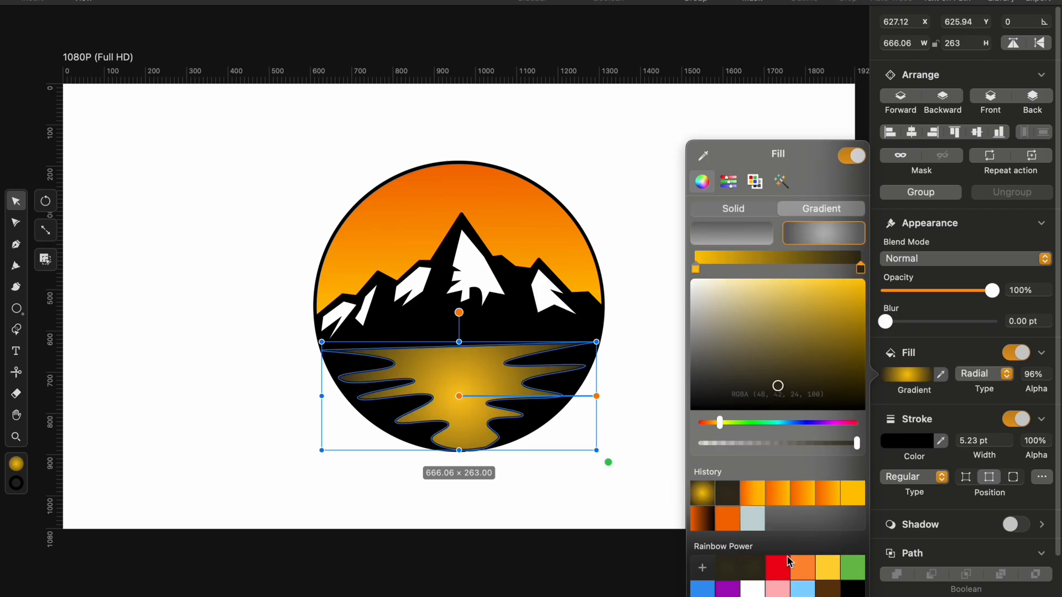
click(735, 523)
click(822, 227)
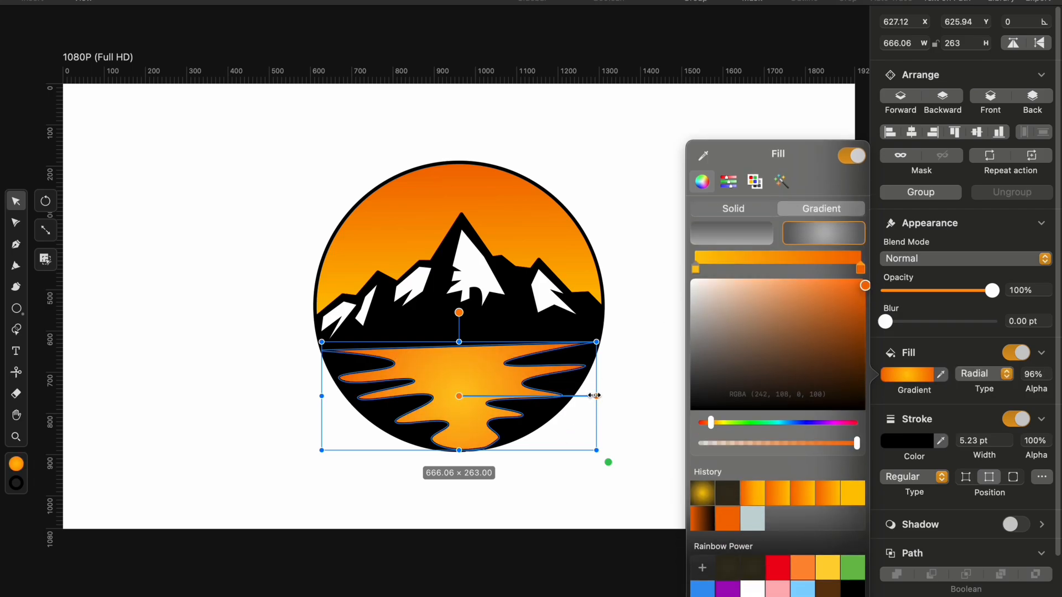
- Change the water's gradient to linear and run it straight down from the waterline to the bottom of the circle
click(618, 402)
click(465, 422)
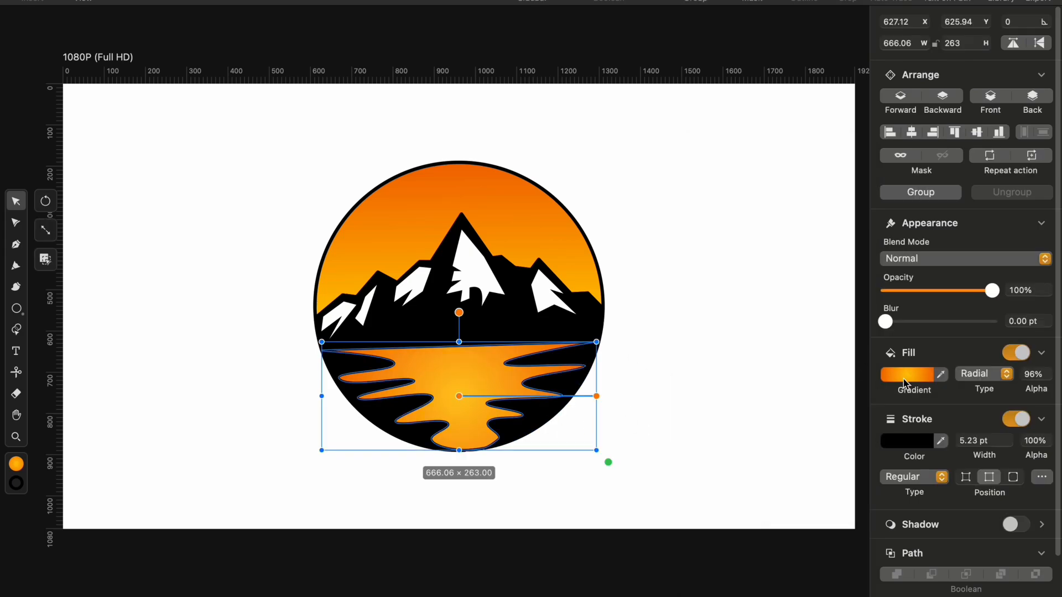
click(787, 381)
click(507, 374)
drag(596, 396, 461, 447)
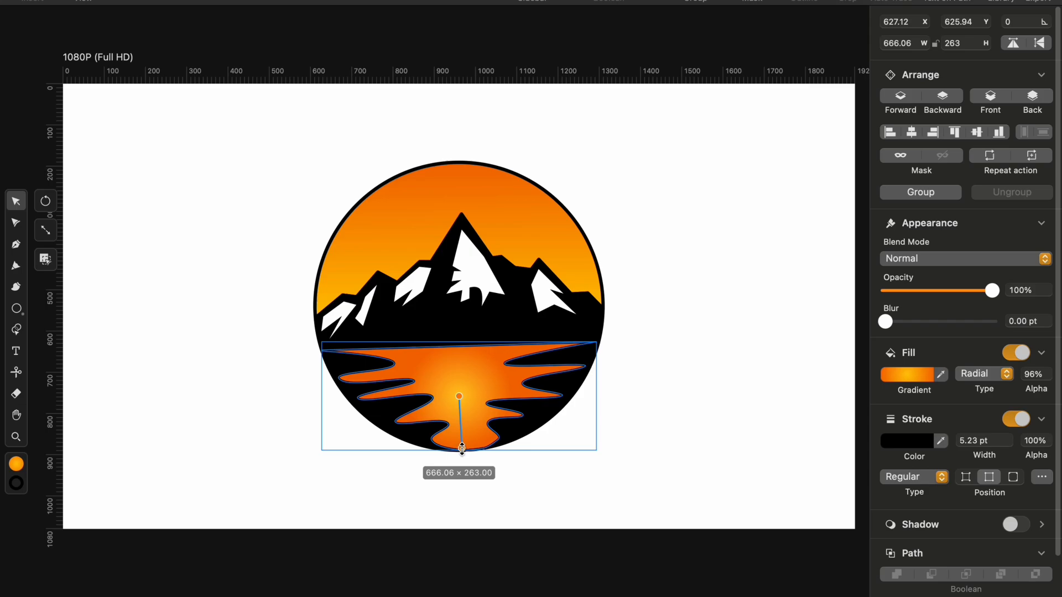
click(926, 378)
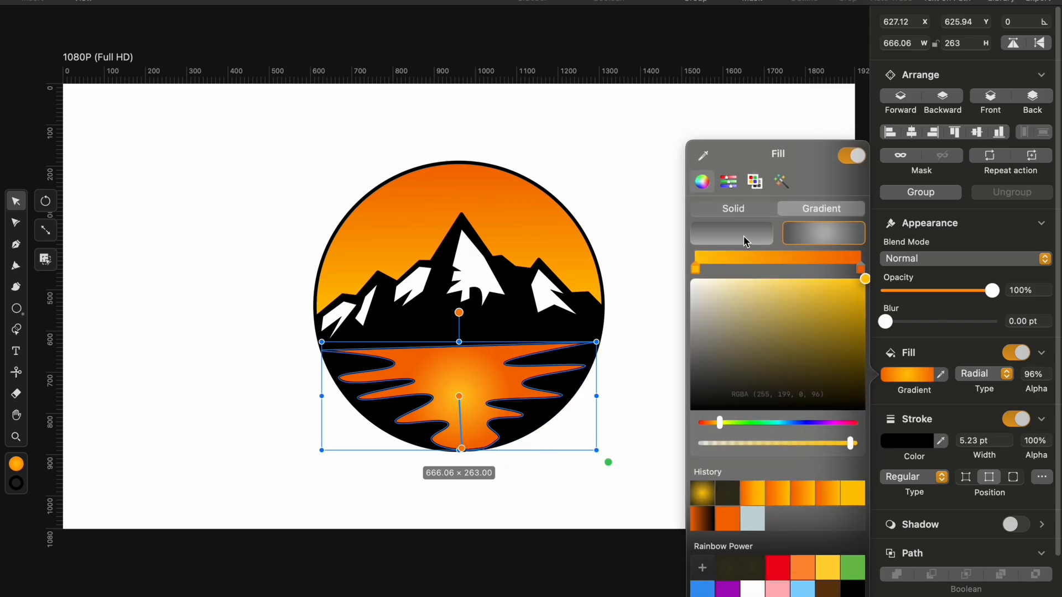
click(744, 237)
drag(459, 397, 461, 344)
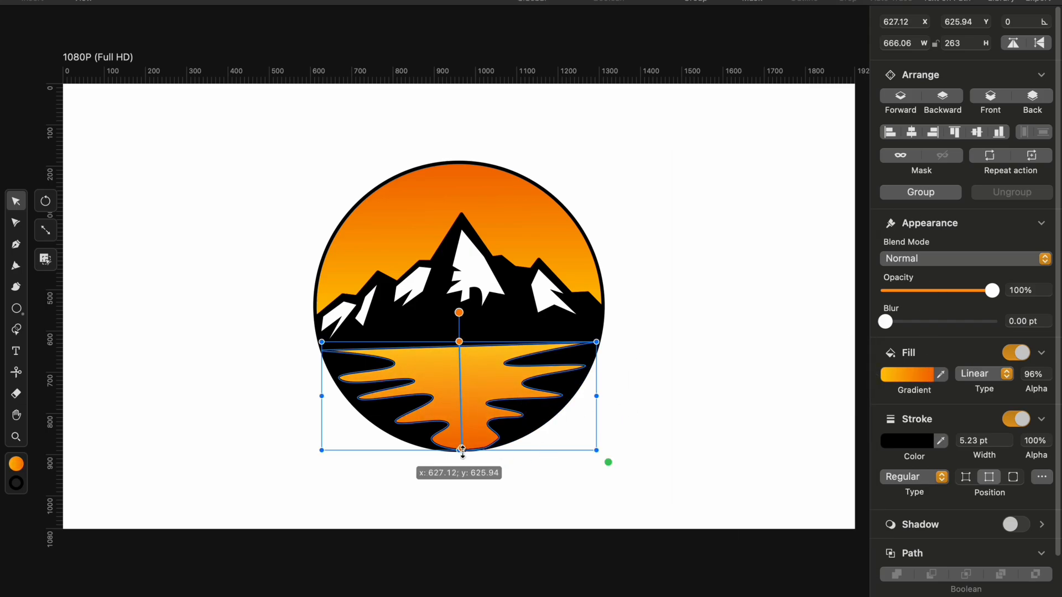
- Recolour the water's gradient from pale yellow (RGB 253, 233, 163) to dark brown and remove the shape's stroke
click(916, 381)
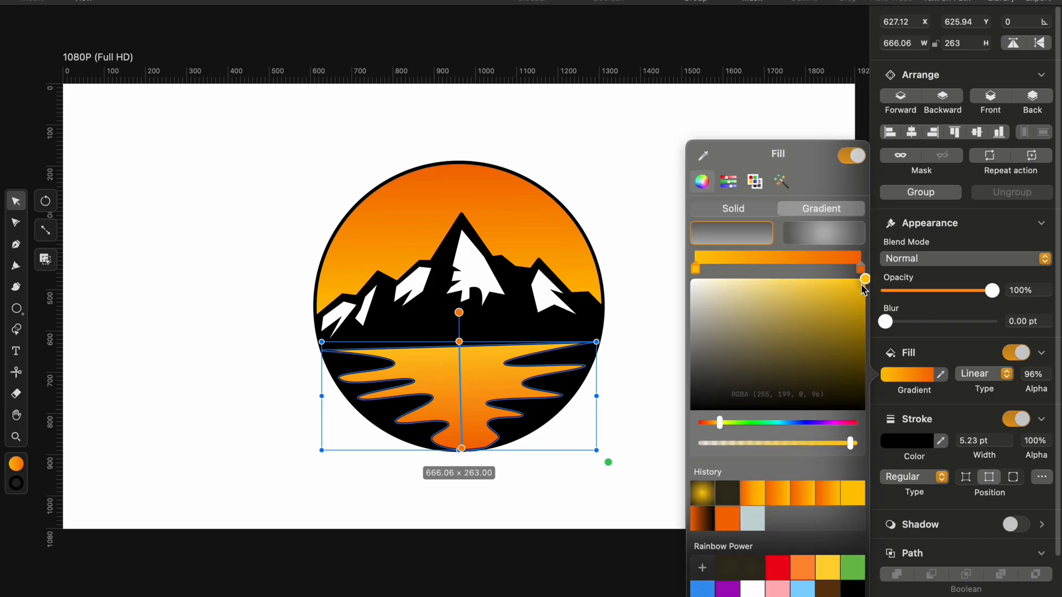
click(753, 280)
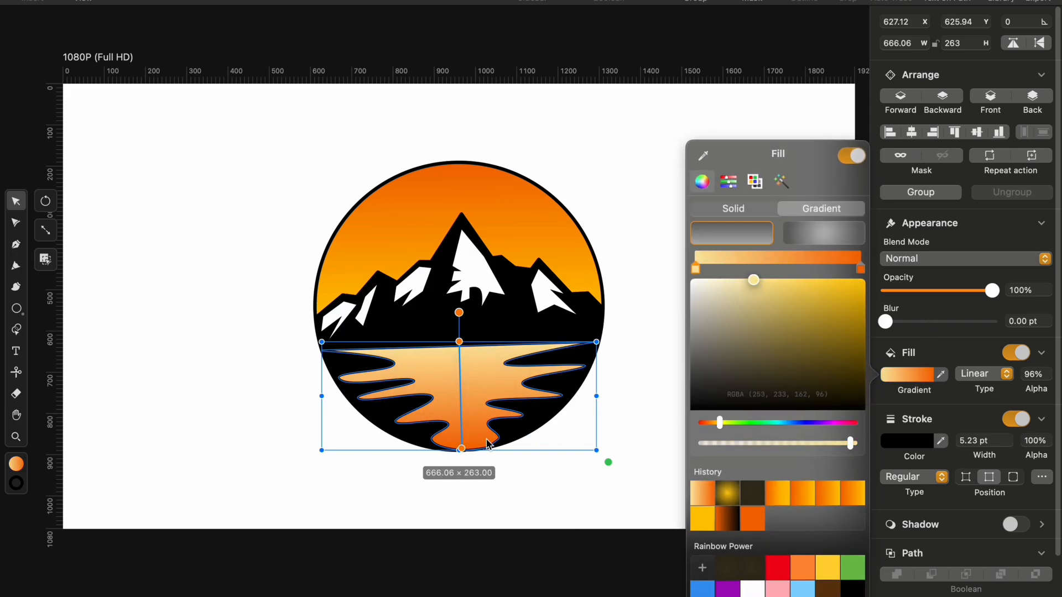
click(861, 269)
drag(862, 299, 887, 345)
click(668, 255)
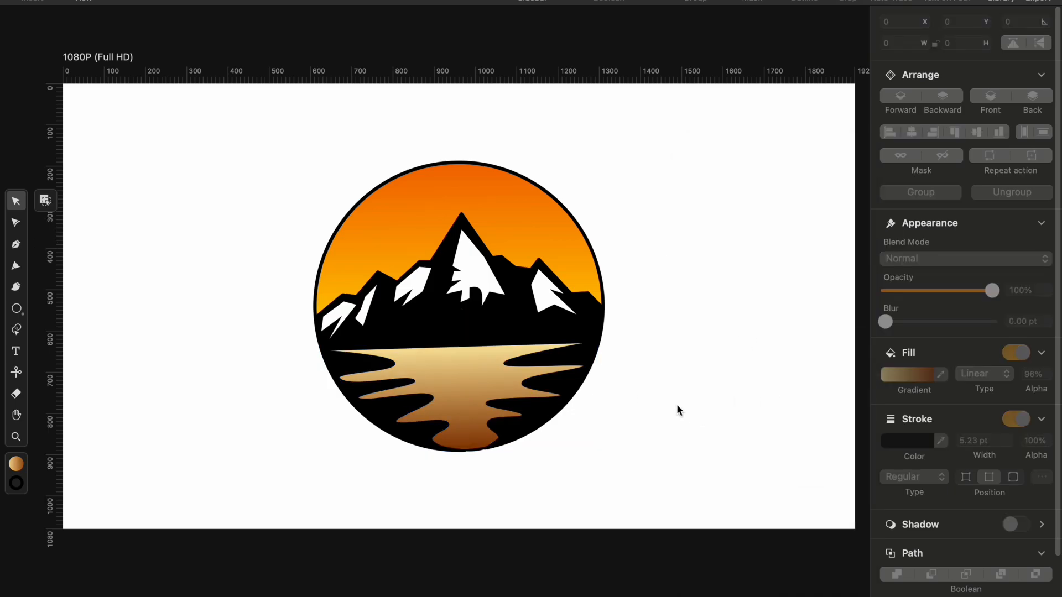
click(509, 376)
click(748, 424)
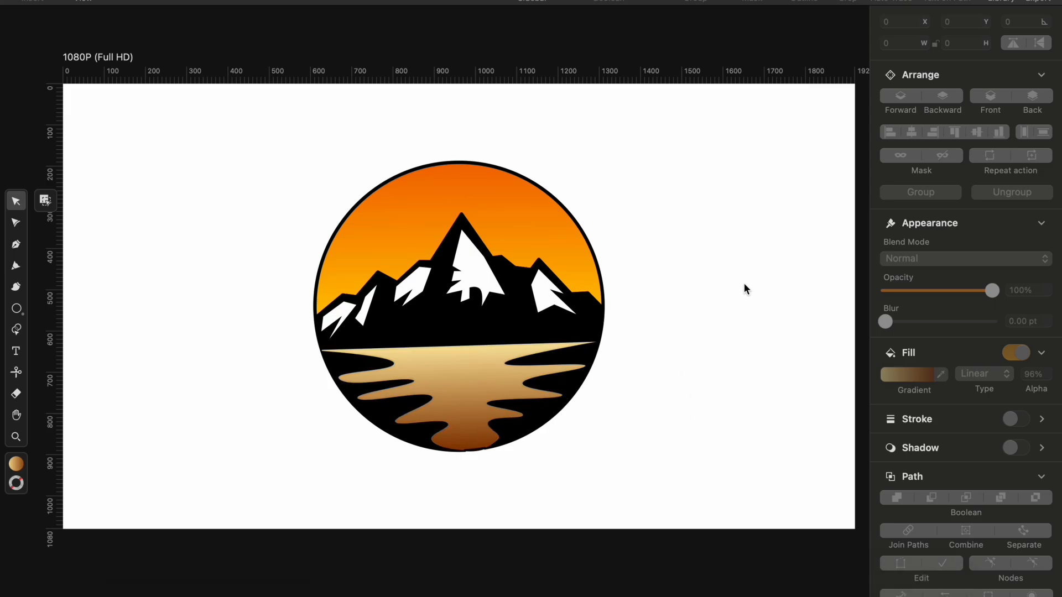
- Recolour the water's gradient from yellow at the waterline to orange (RGB 255, 119, 10) at the bottom
click(534, 250)
click(668, 159)
click(457, 390)
click(901, 374)
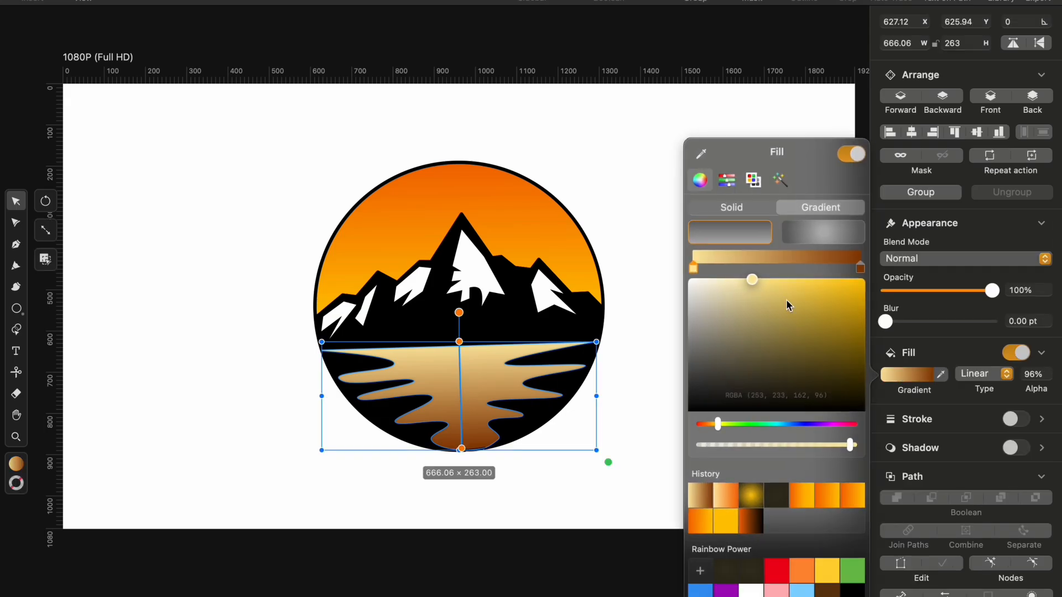
drag(786, 301, 858, 267)
click(861, 269)
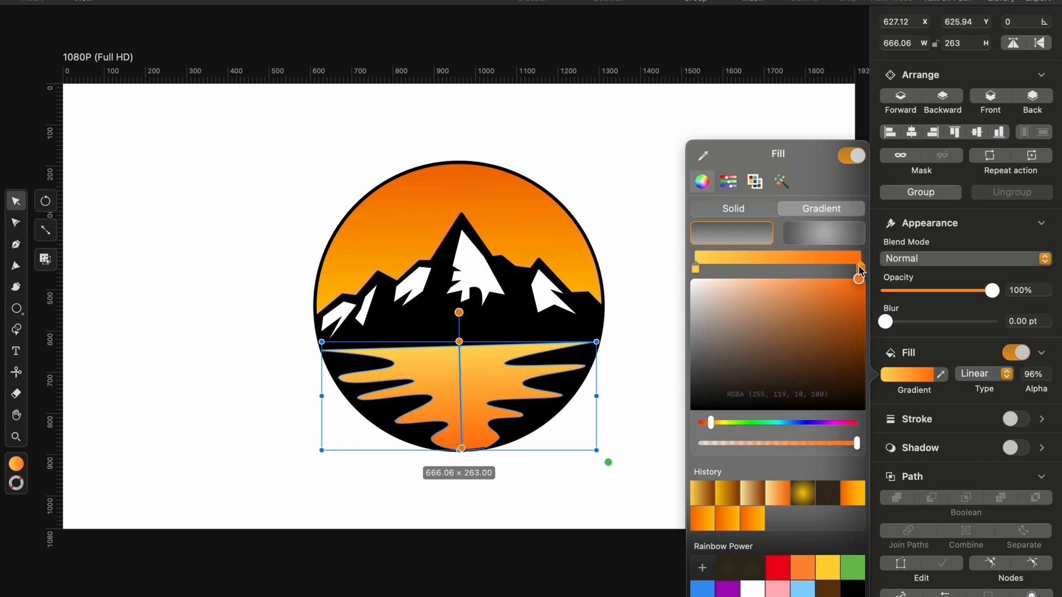
click(672, 282)
click(484, 437)
click(497, 470)
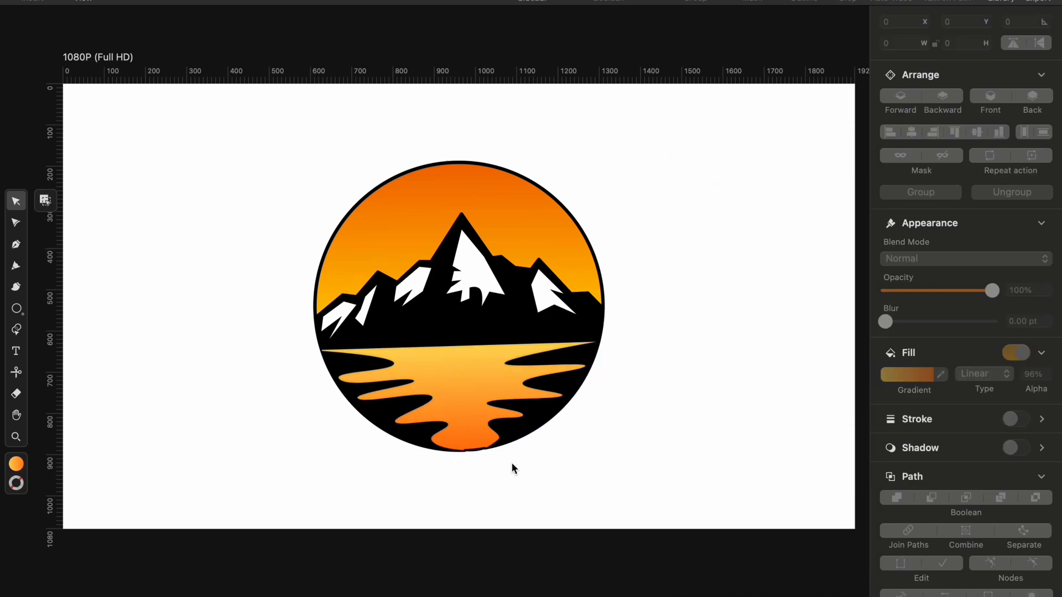
- Try to merge the sliver at the water's bottom edge with the Shape Builder and undo the last merge
click(512, 441)
click(519, 476)
scroll(518, 477, up, 3)
click(425, 416)
shift+click(332, 408)
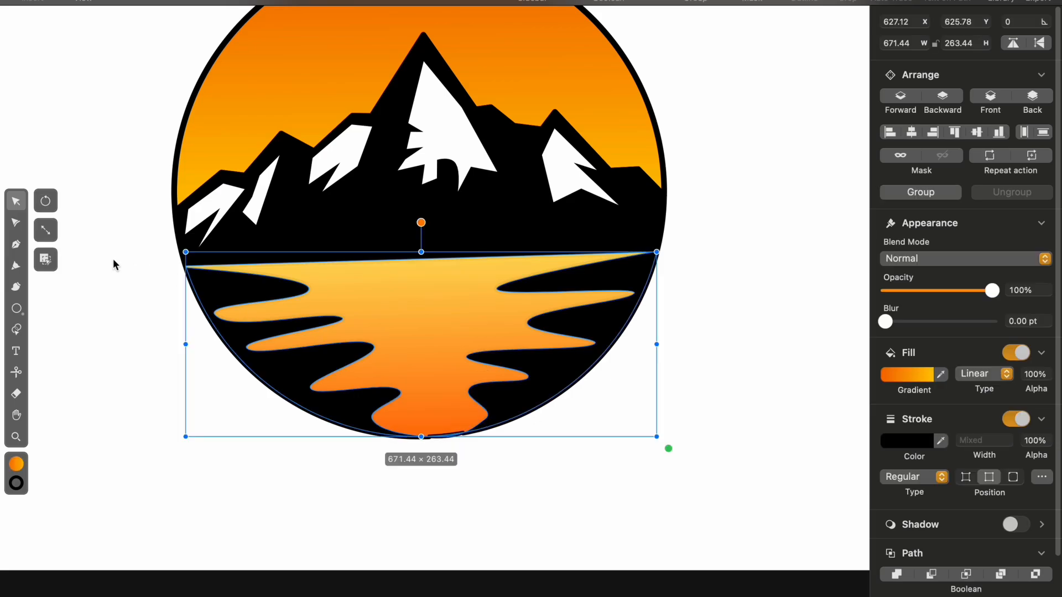
click(16, 329)
click(46, 319)
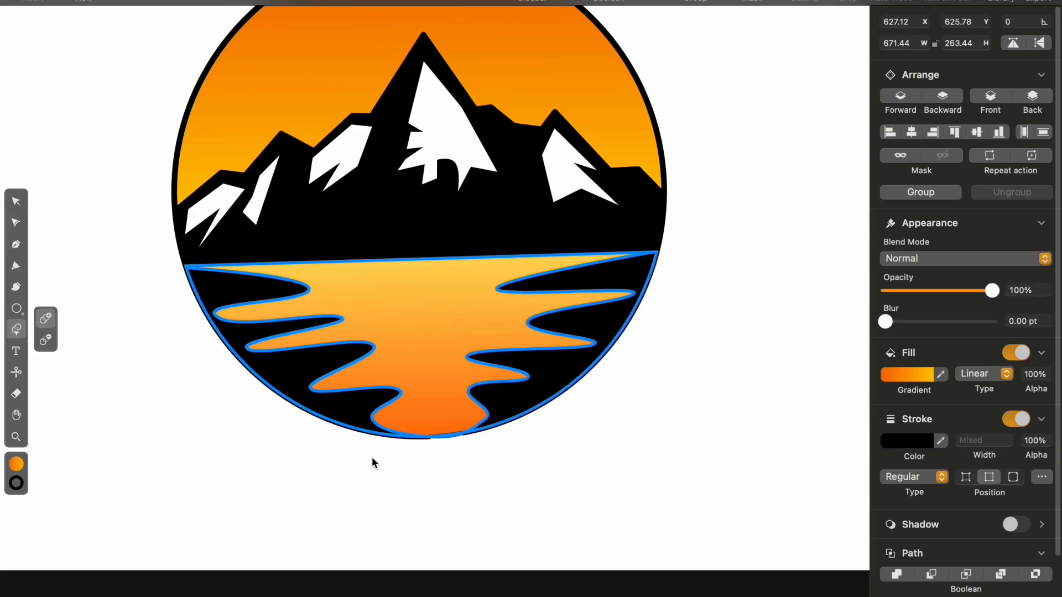
click(429, 436)
key(super+z)
click(16, 201)
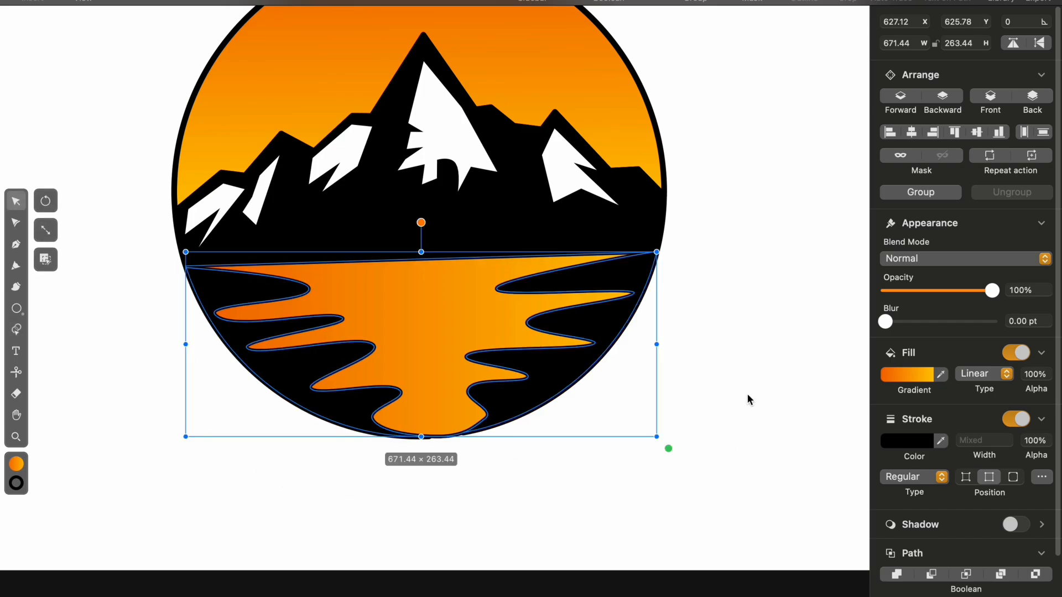
- Widen the jagged black cloud streak over the sky's upper right edge to about 357 × 41
click(747, 391)
scroll(744, 348, up, 2)
scroll(744, 349, left, 1)
scroll(739, 357, down, 1)
scroll(739, 357, up, 4)
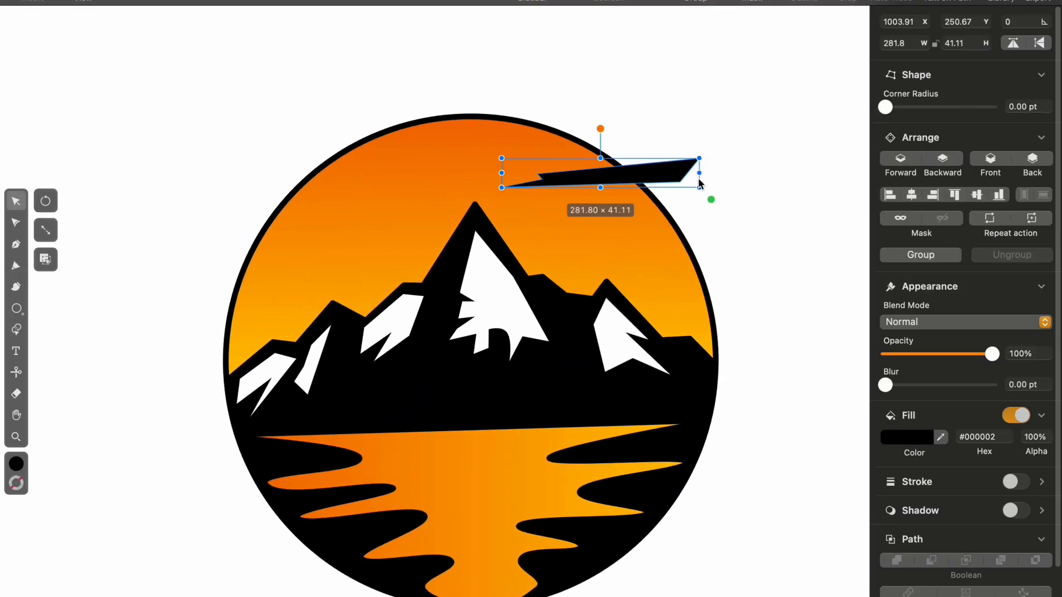
drag(699, 175, 753, 152)
click(788, 139)
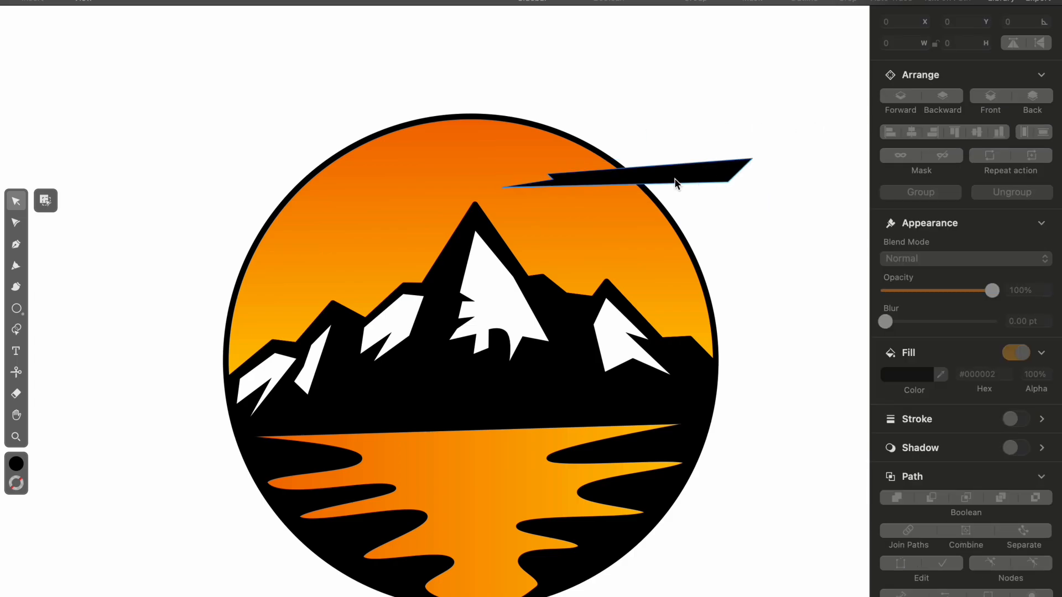
- Place a vertically flipped copy of the cloud streak below the first and rotate it to about 353°
mouse_move(653, 182)
mouse_down()
mouse_move(710, 188)
mouse_move(775, 236)
mouse_up()
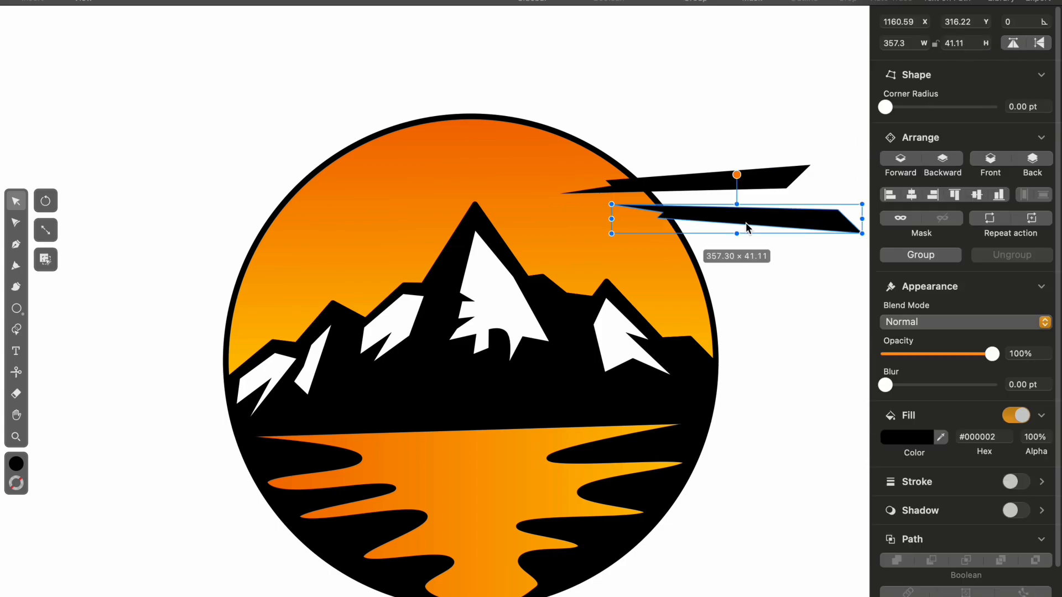
drag(745, 223, 746, 237)
drag(737, 189, 728, 190)
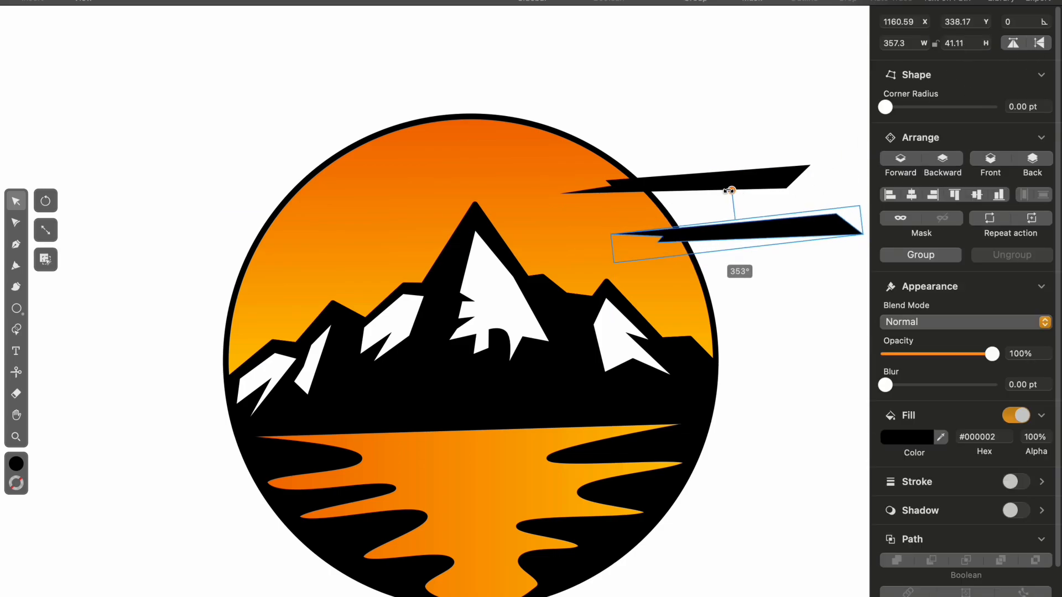
click(805, 196)
- Duplicate the lower right streak, mirror it horizontally, and place two copies over the sky's left edge
click(802, 232)
key(super+d)
click(1013, 43)
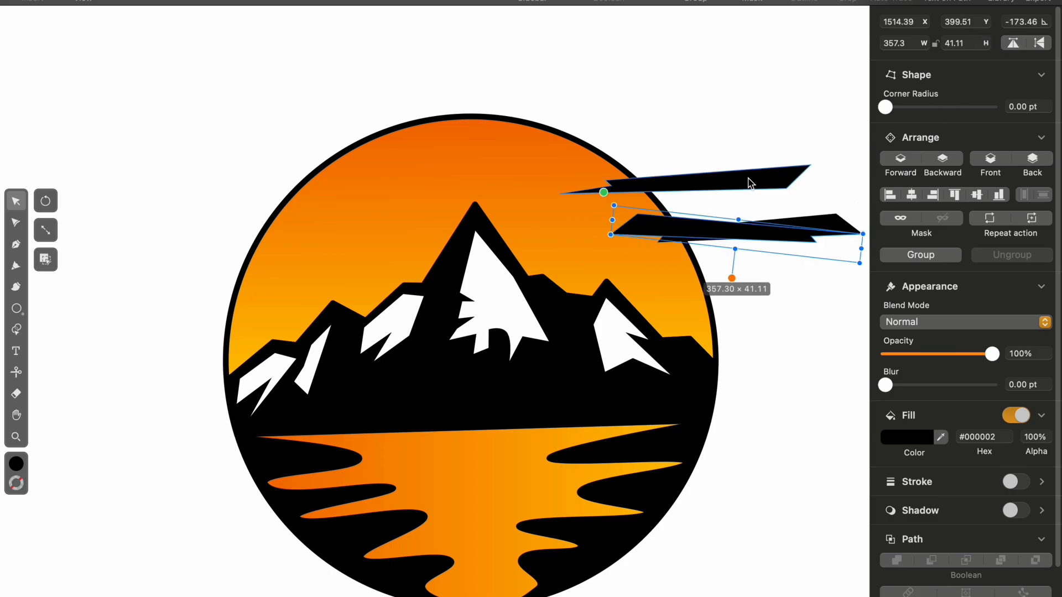
mouse_move(667, 232)
mouse_down()
mouse_move(88, 273)
mouse_move(159, 268)
mouse_up()
mouse_move(226, 313)
mouse_down()
mouse_move(277, 228)
mouse_move(298, 224)
mouse_up()
key(super+d)
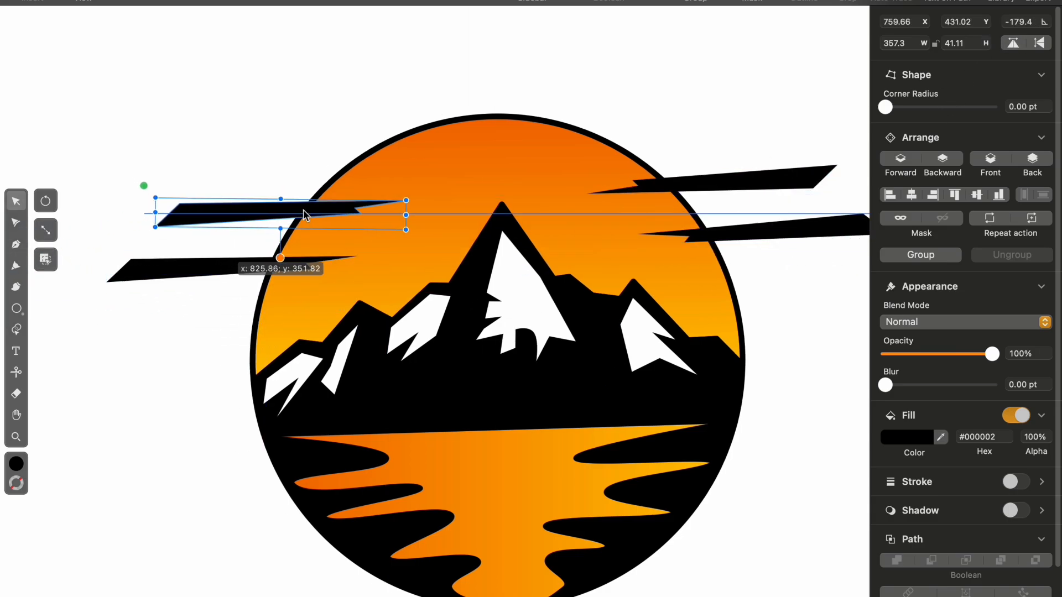
- Shift the two left cloud streaks further outwards so only their tips overlap the sky
click(679, 82)
drag(214, 273, 182, 282)
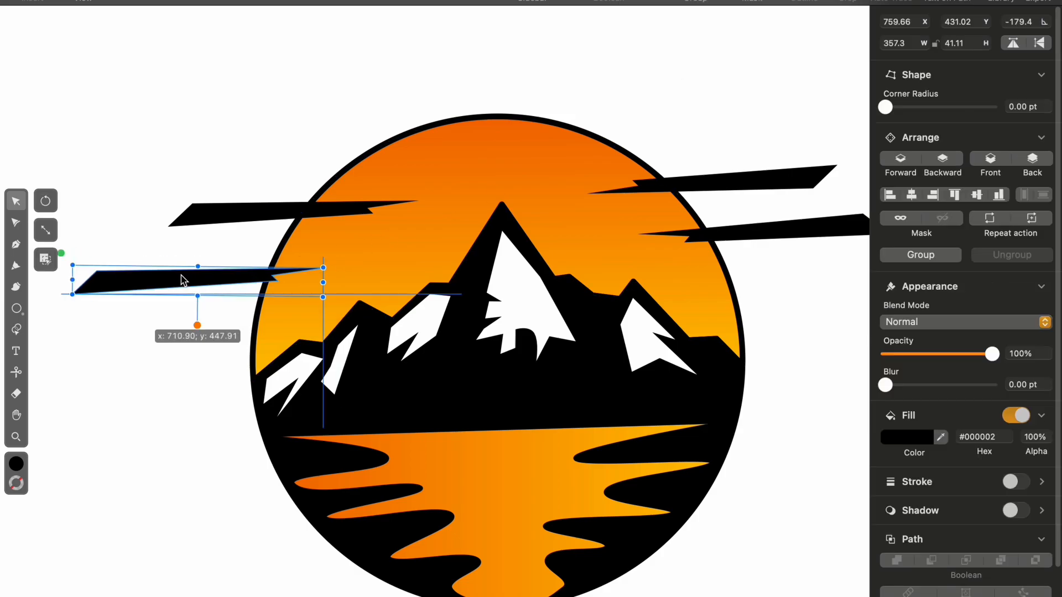
drag(273, 214, 232, 218)
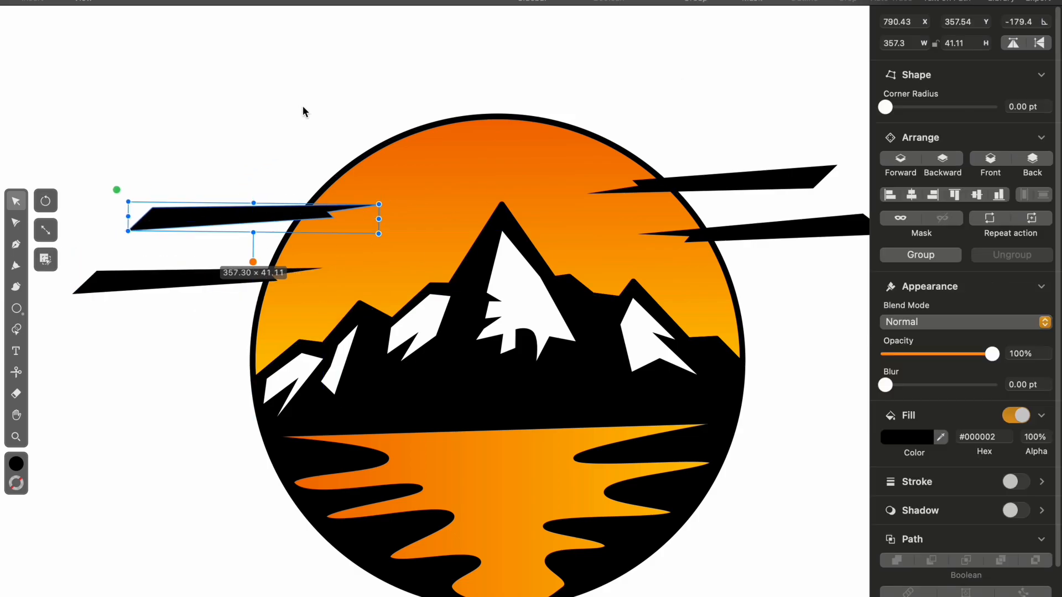
click(416, 54)
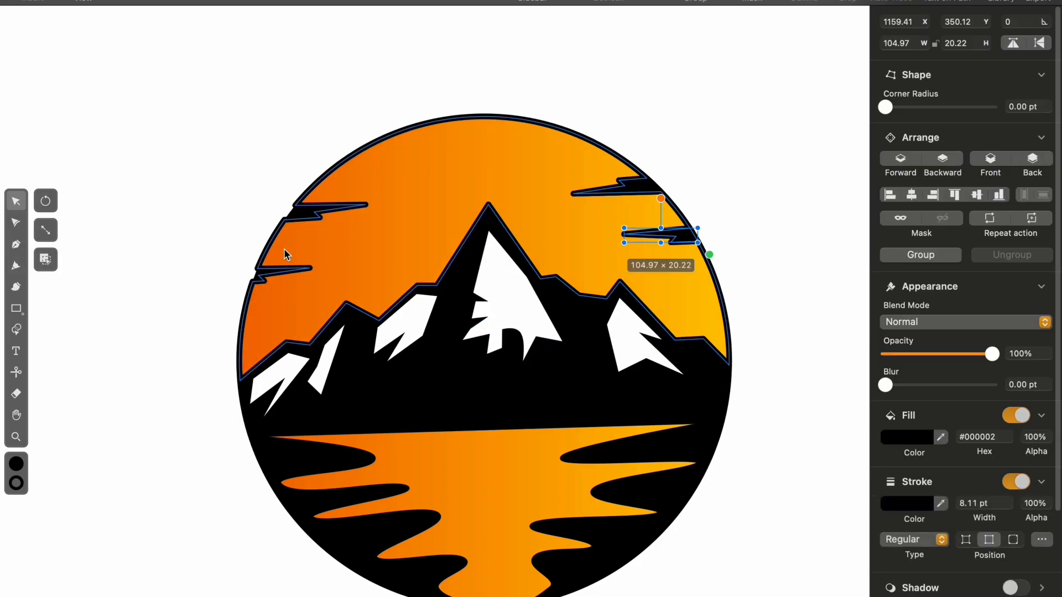
- Move the upper left and upper right black cloud pieces out of the circle
click(310, 210)
shift+click(282, 270)
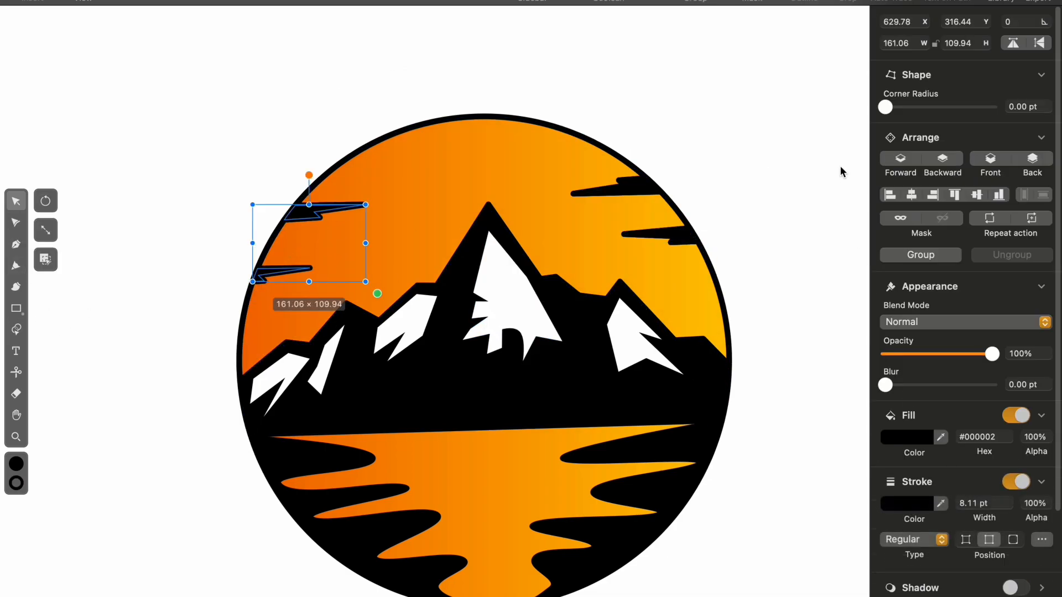
click(827, 188)
mouse_move(315, 209)
mouse_down()
mouse_move(323, 190)
mouse_move(605, 111)
mouse_move(200, 128)
mouse_move(330, 110)
mouse_move(181, 145)
mouse_up()
drag(613, 176, 636, 99)
- Remove the sky shape's stroke
click(675, 210)
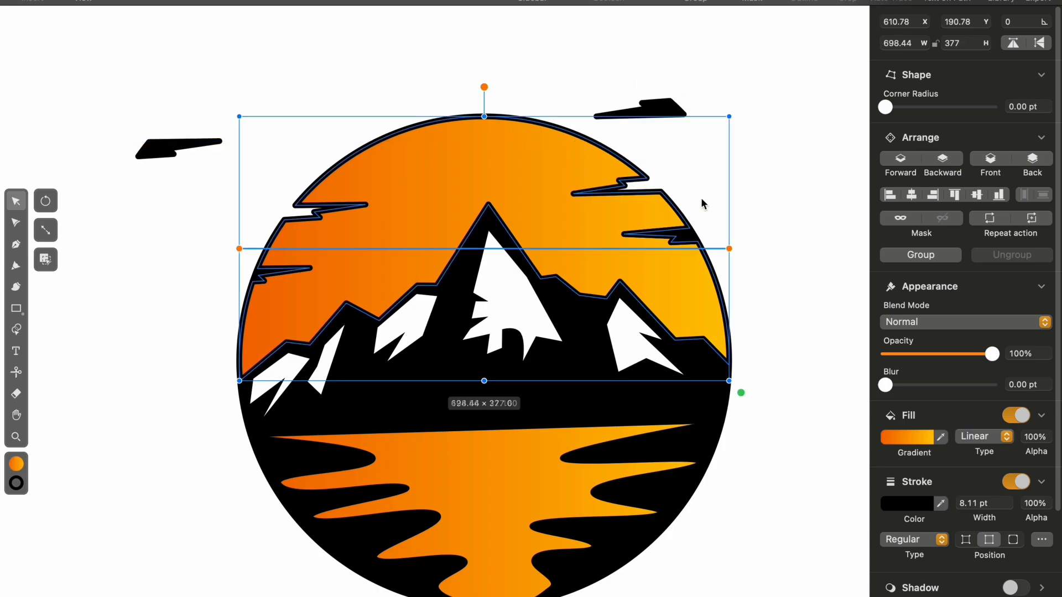
click(1016, 482)
click(841, 239)
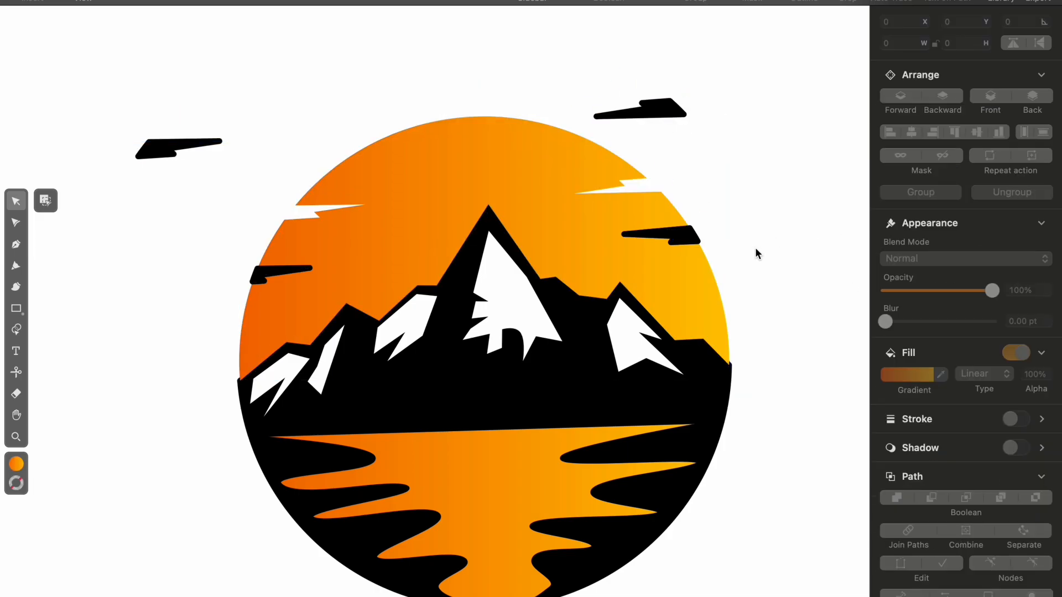
- Delete the four black cloud pieces, leaving white cutouts in the sky
click(681, 237)
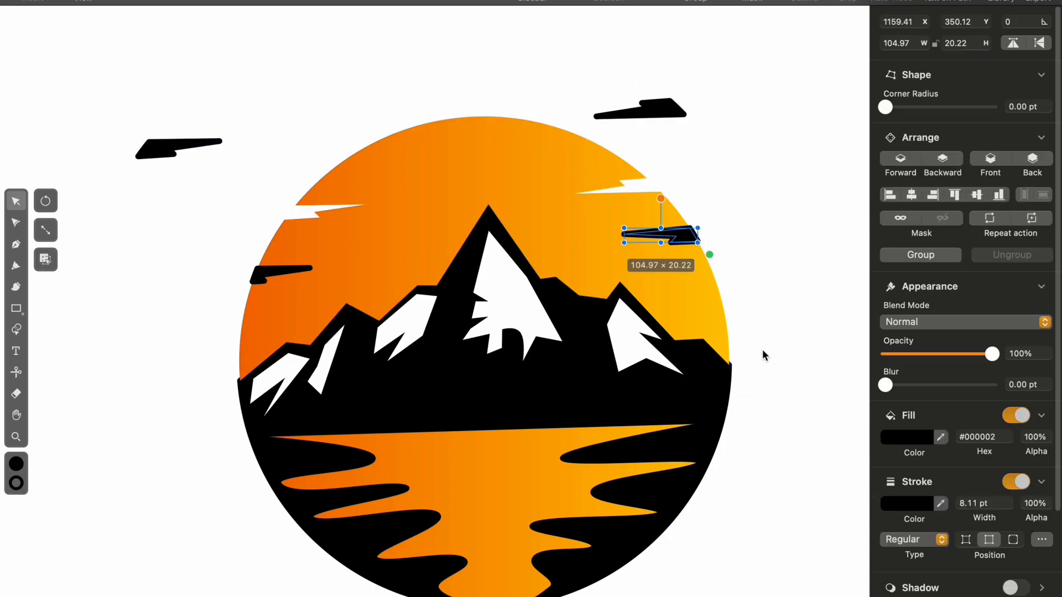
key(Delete)
click(271, 273)
key(Delete)
click(158, 148)
key(Delete)
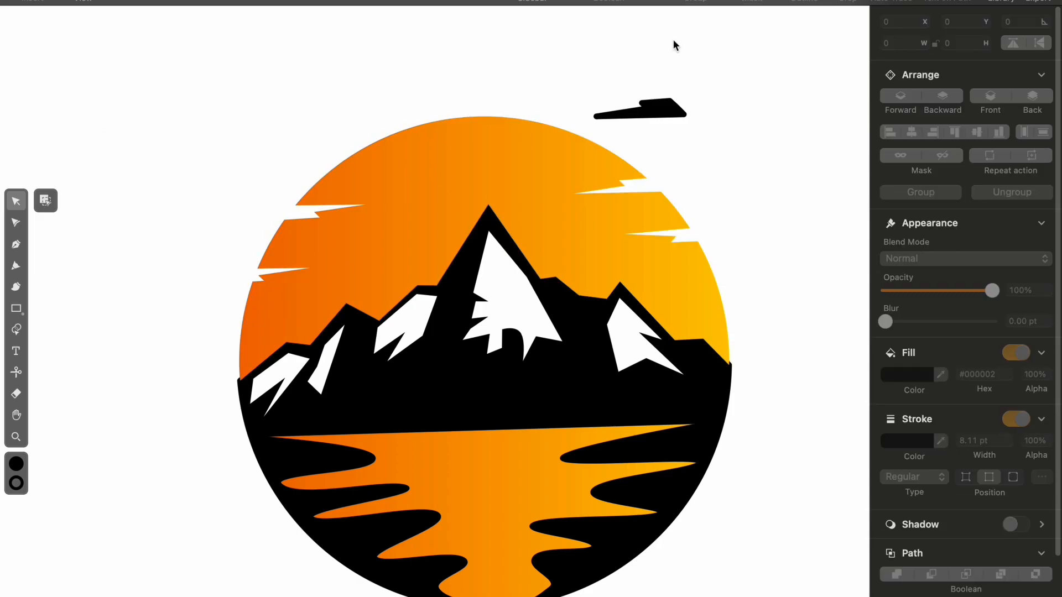
click(667, 107)
key(Delete)
- Lengthen the upper left and both right cloud cutouts by pulling their tip nodes further into the sky
click(600, 197)
click(17, 224)
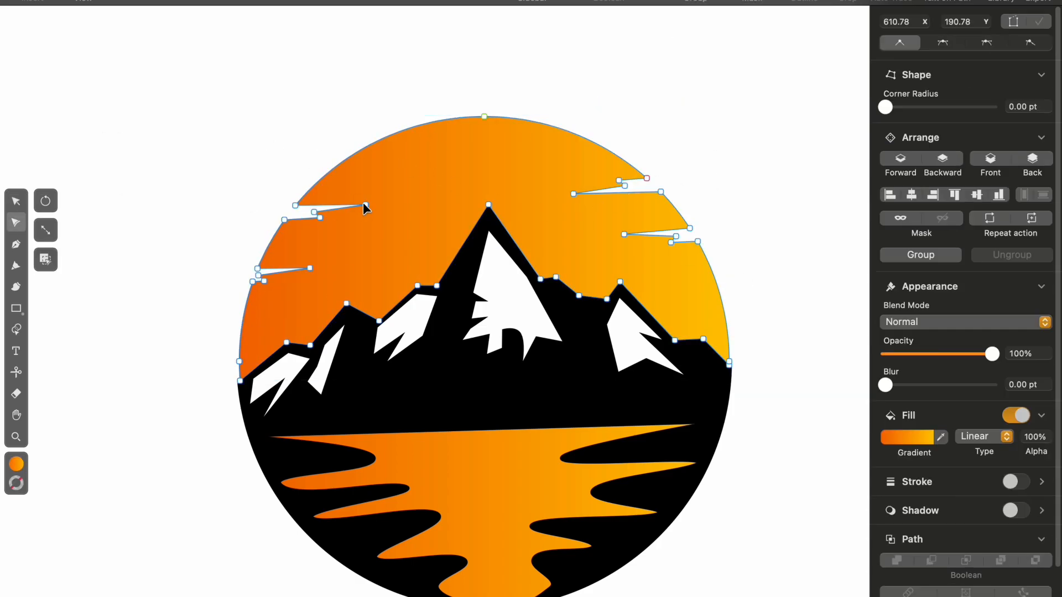
mouse_move(575, 193)
mouse_down()
mouse_move(511, 199)
mouse_move(539, 193)
mouse_up()
click(681, 213)
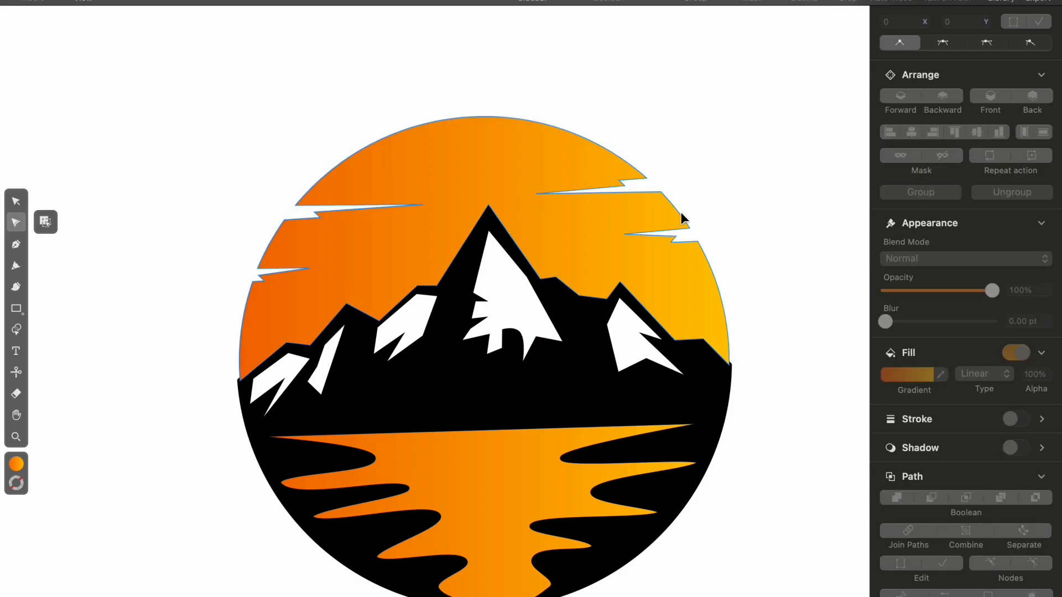
click(623, 231)
drag(622, 230, 608, 230)
click(609, 230)
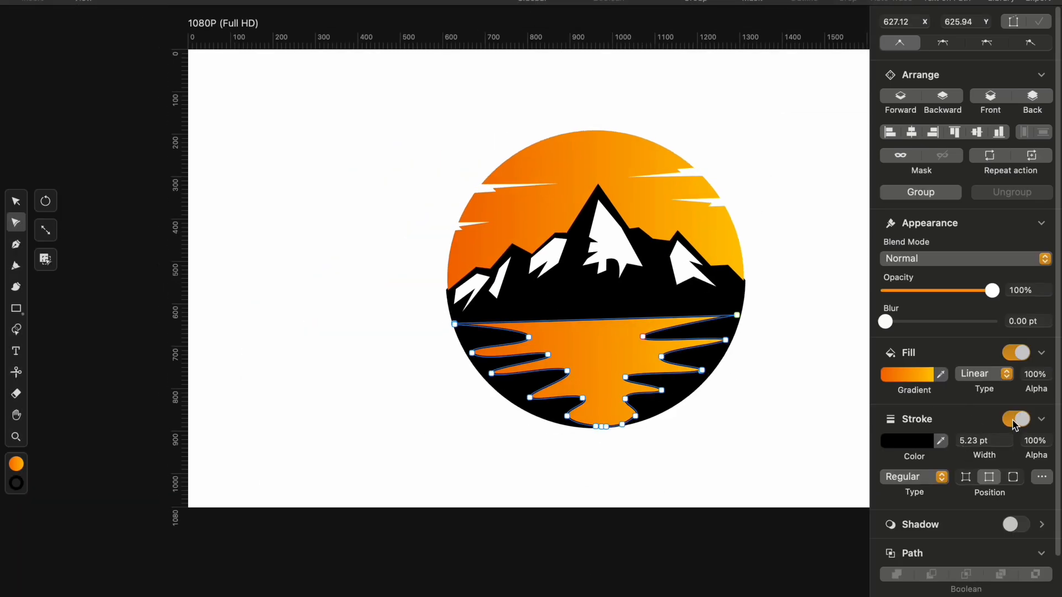
- Remove the strokes from the water, the two black wave shapes and the mountain silhouette
click(1015, 419)
click(807, 368)
click(676, 389)
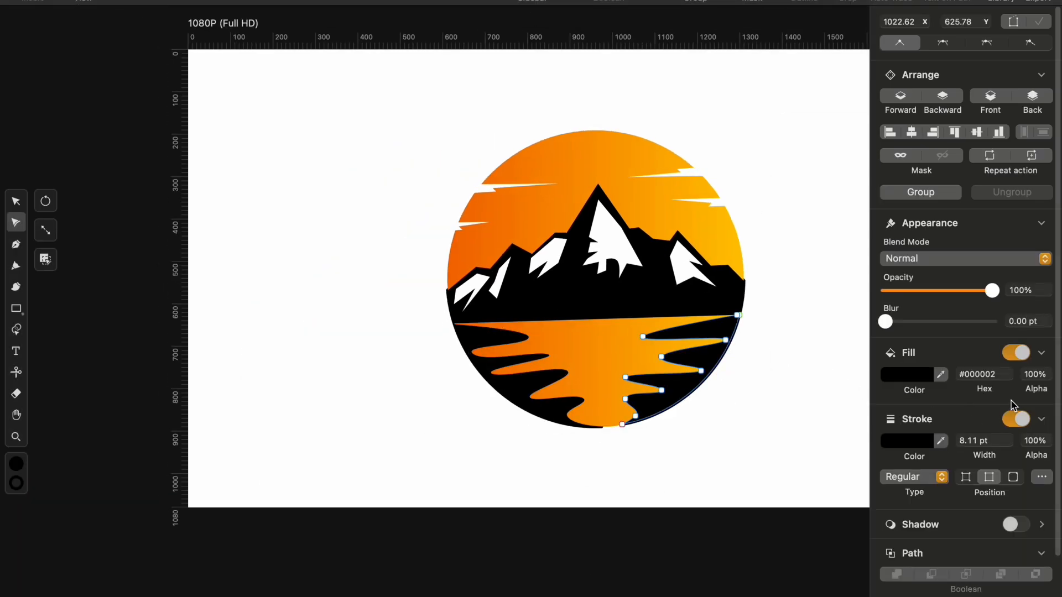
shift+click(519, 396)
click(1017, 419)
click(800, 374)
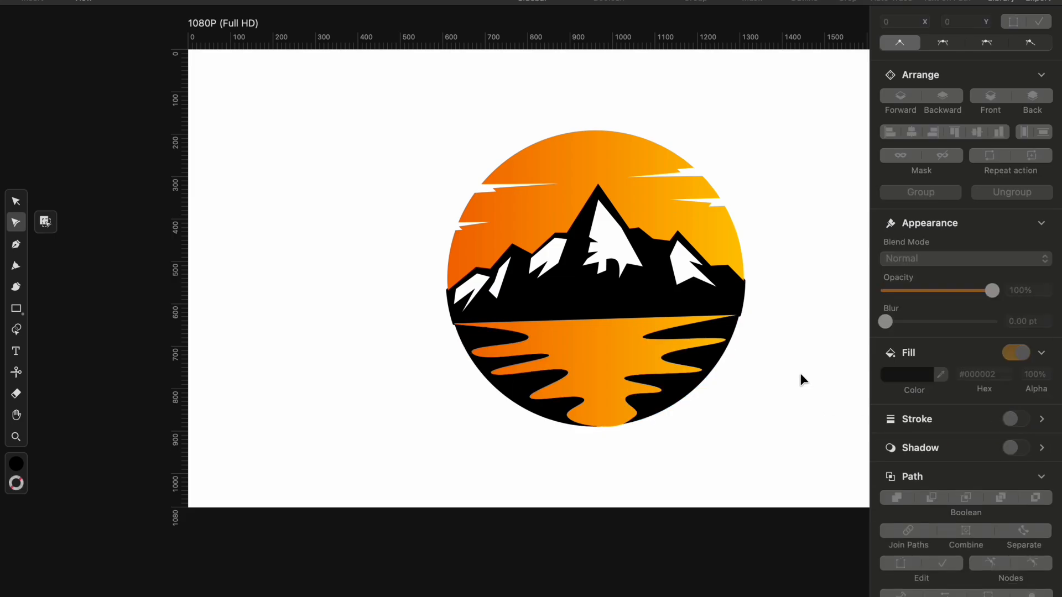
click(738, 301)
click(1016, 482)
click(811, 262)
- Select all the shapes of the circular artwork and group them
scroll(811, 255, up, 3)
scroll(811, 254, right, 3)
scroll(805, 278, down, 3)
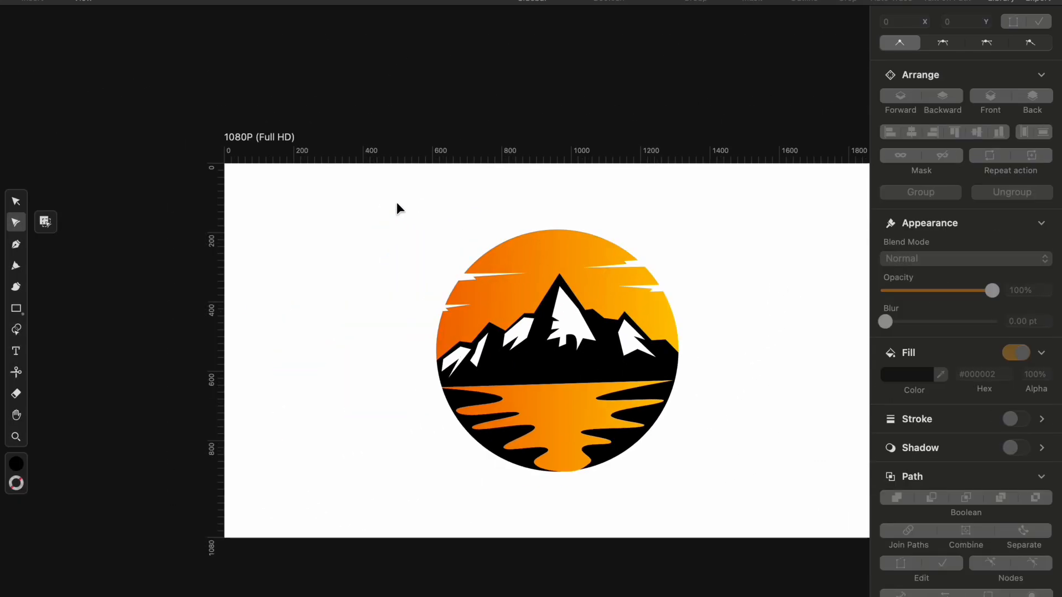
drag(396, 203, 717, 476)
click(16, 201)
click(692, 2)
click(701, 309)
scroll(701, 310, right, 1)
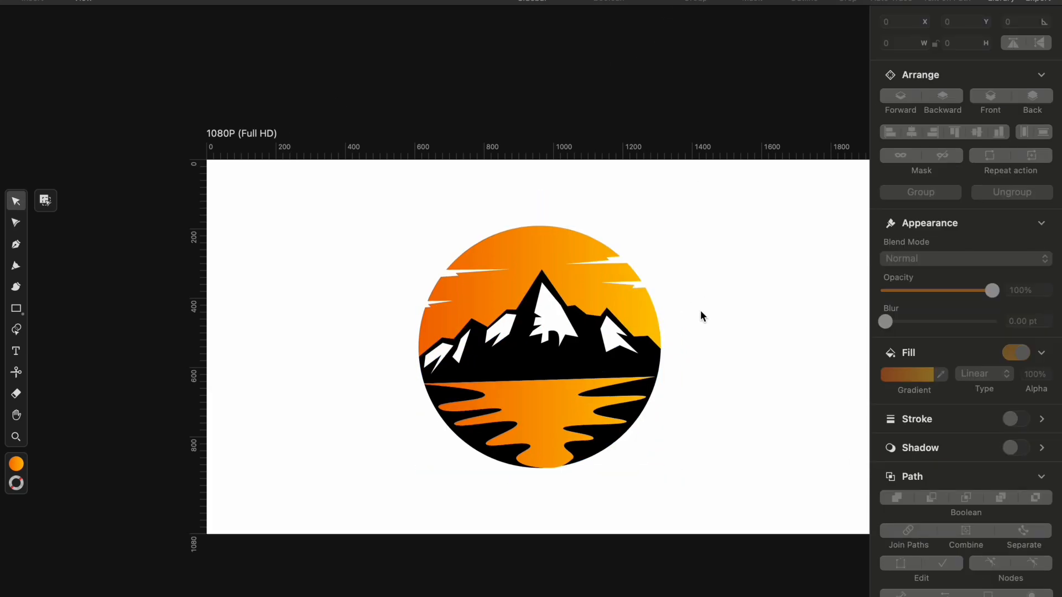
- Draw an unfilled, black-stroked circle about 681 × 681, discarding the first attempt
click(16, 308)
click(45, 290)
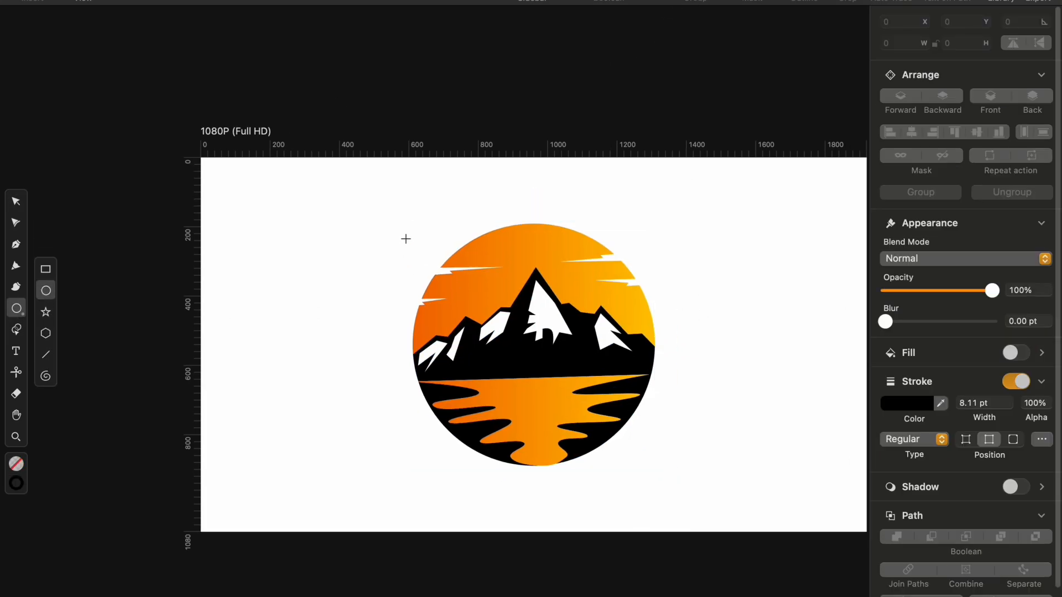
mouse_move(396, 232)
mouse_down()
mouse_move(581, 487)
mouse_move(699, 517)
mouse_move(402, 389)
mouse_up()
key(super+z)
mouse_move(315, 309)
mouse_down()
mouse_move(481, 507)
mouse_move(551, 546)
mouse_up()
click(16, 201)
- Centre the circle on the mountain artwork and scale it up from its centre into a ring around it
drag(397, 489, 494, 410)
drag(508, 358, 630, 362)
mouse_move(424, 344)
mouse_down()
mouse_move(473, 335)
mouse_move(425, 348)
mouse_up()
drag(771, 323, 659, 334)
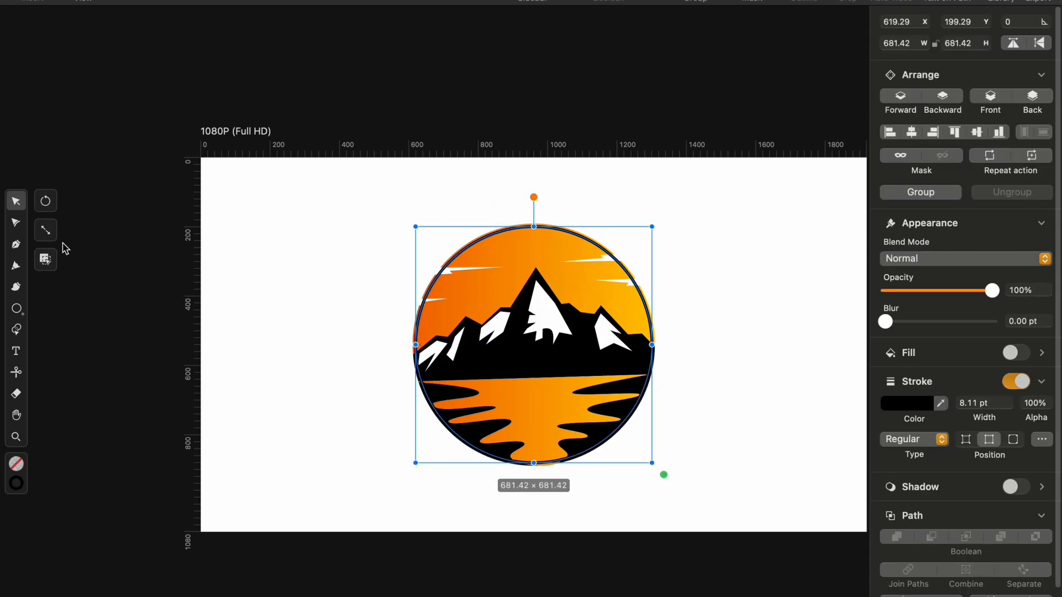
click(46, 230)
mouse_move(553, 389)
mouse_down()
mouse_move(561, 406)
mouse_move(548, 389)
mouse_move(587, 382)
mouse_move(581, 390)
mouse_up()
- Scale the artwork and both rings down together about their centre until the outer ring is about 588 wide
key(super+a)
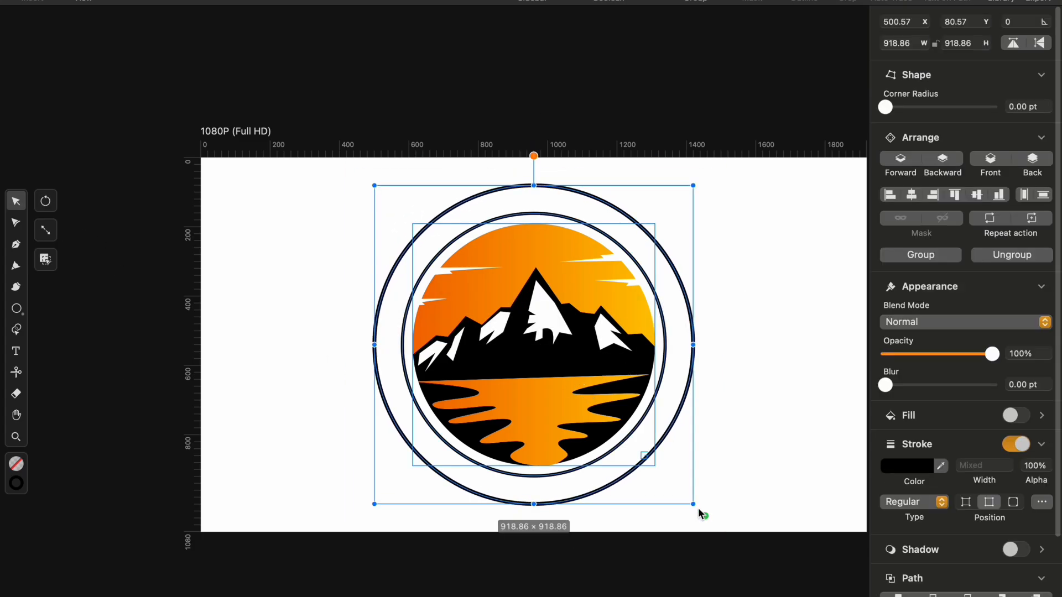
click(48, 232)
mouse_move(546, 435)
mouse_down()
mouse_move(533, 403)
mouse_move(573, 466)
mouse_move(546, 430)
mouse_move(543, 403)
mouse_up()
click(47, 231)
click(311, 227)
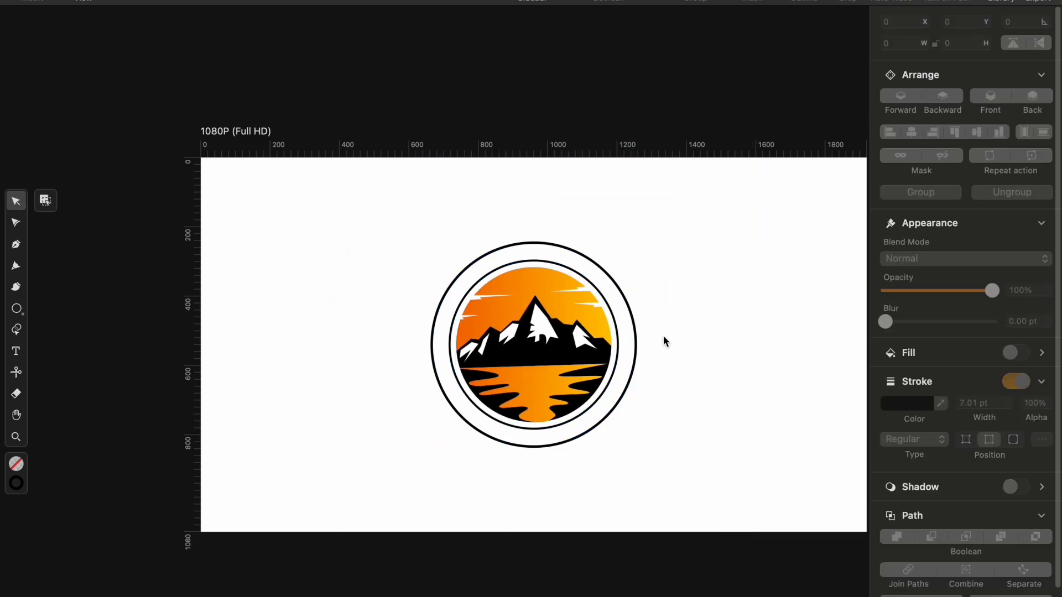
- Fill the outer ring with solid black (#000002) and place it behind the artwork
scroll(656, 336, up, 5)
click(642, 271)
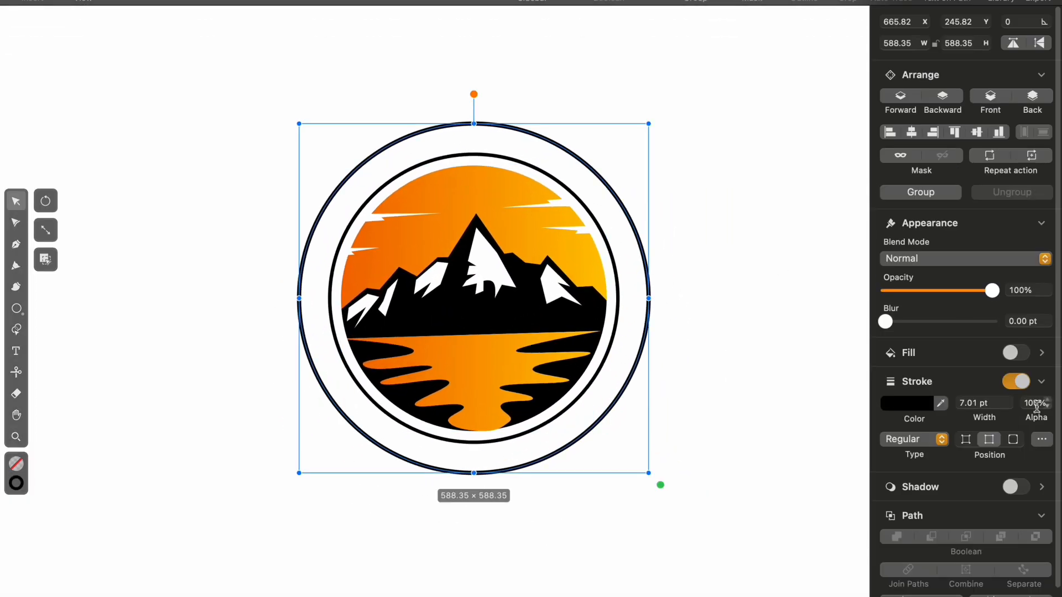
click(915, 405)
click(1015, 352)
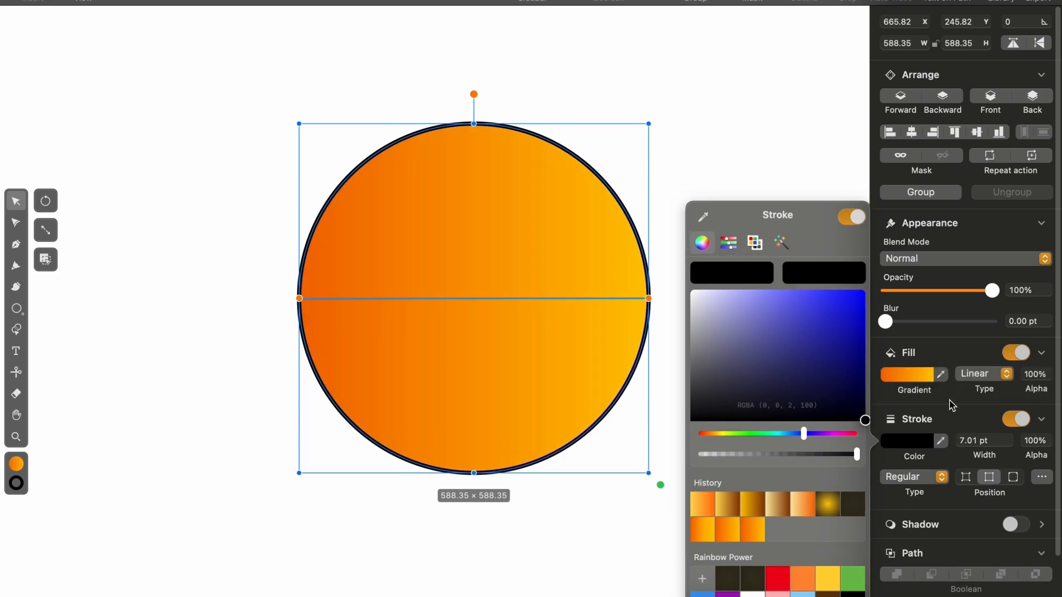
click(907, 375)
click(733, 220)
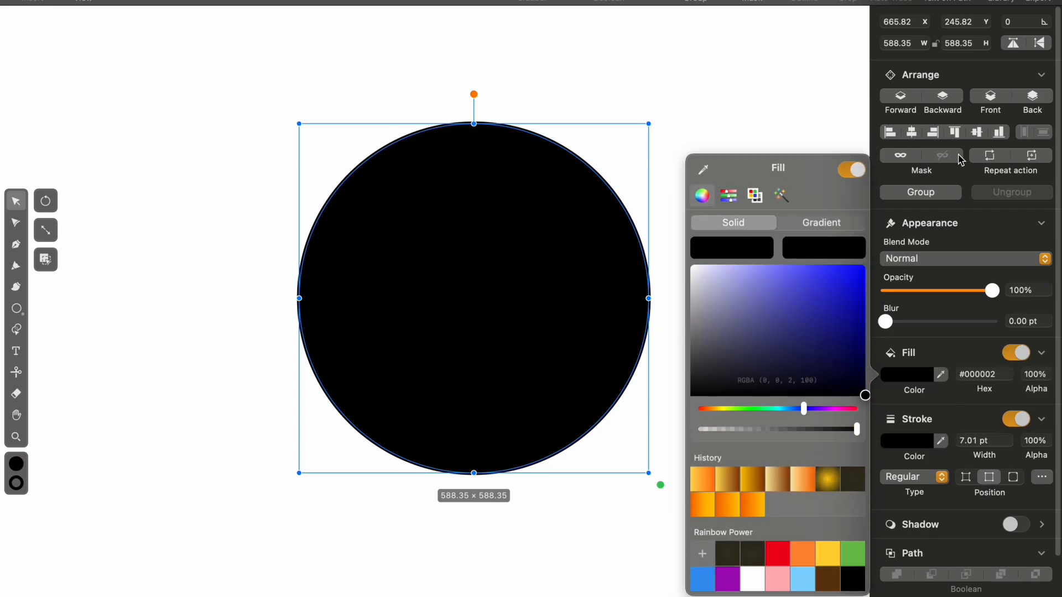
click(709, 93)
- Cut the thin inner ring at its left and right nodes to split it into an upper and a lower arc
click(588, 206)
click(16, 222)
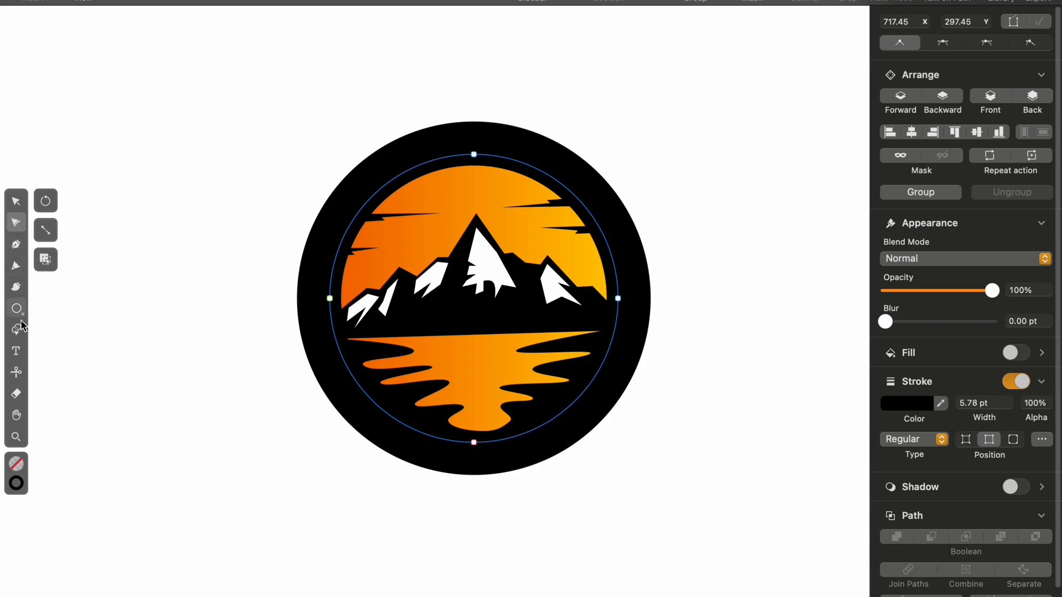
click(17, 372)
click(330, 299)
click(617, 298)
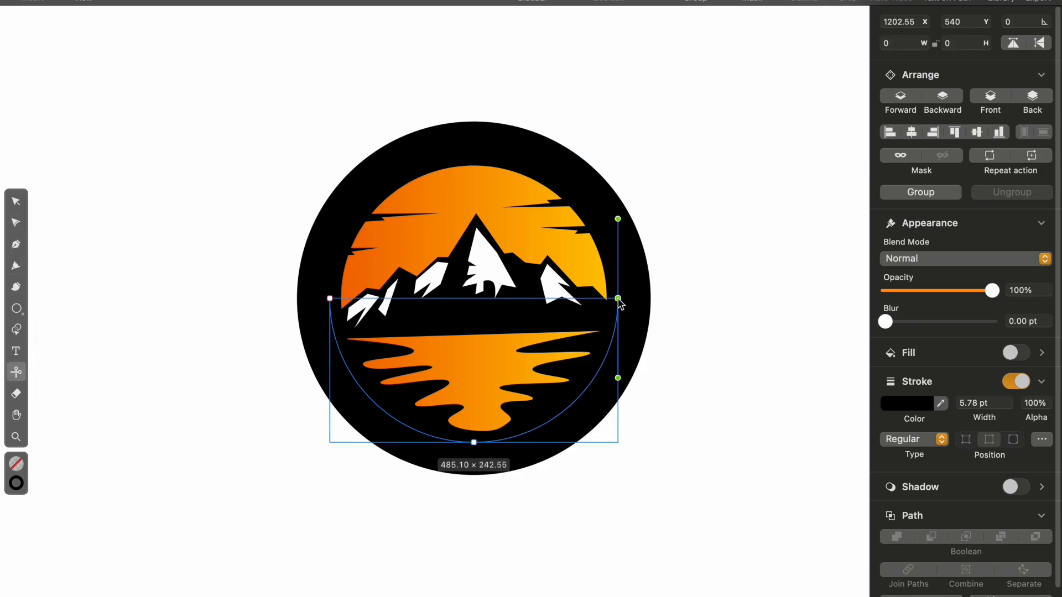
key(v)
- Add two separate text objects beside the badge reading "ADVENTURE" and "WILD LIFE"
click(16, 350)
click(302, 133)
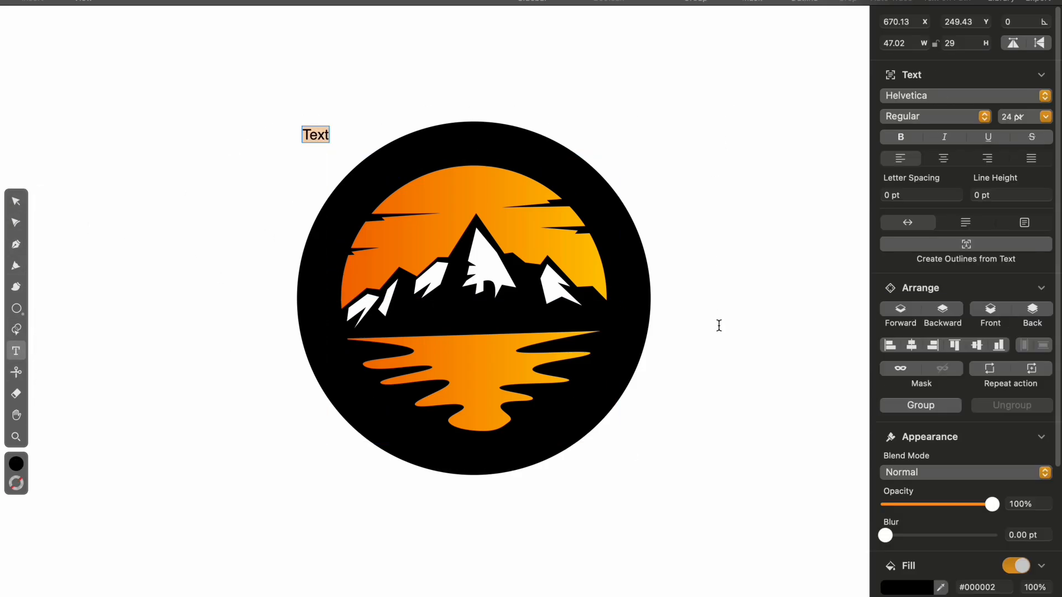
text(ADVENTURE)
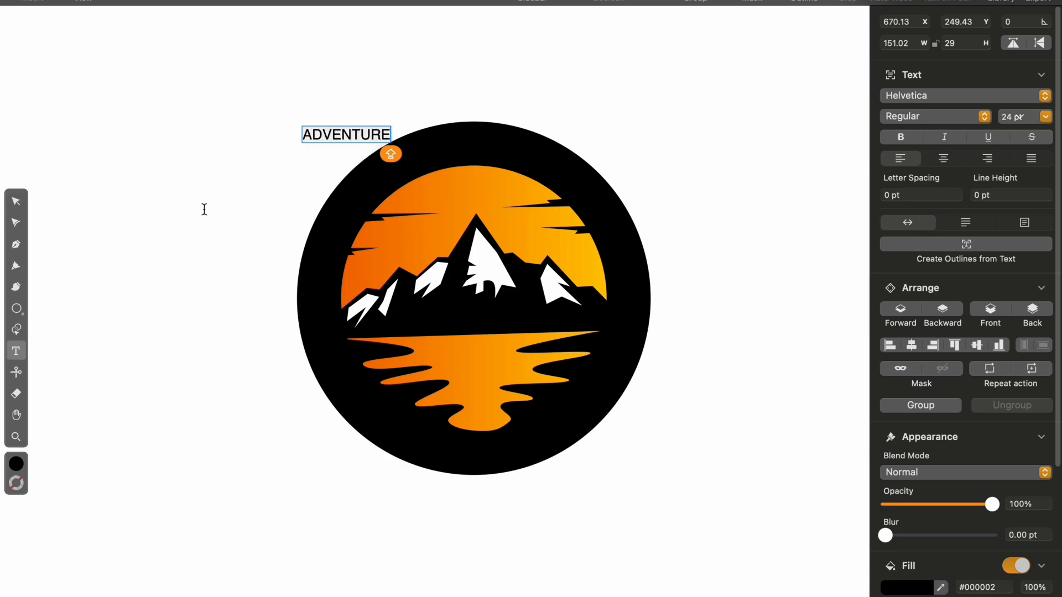
key(Escape)
click(221, 205)
text(W)
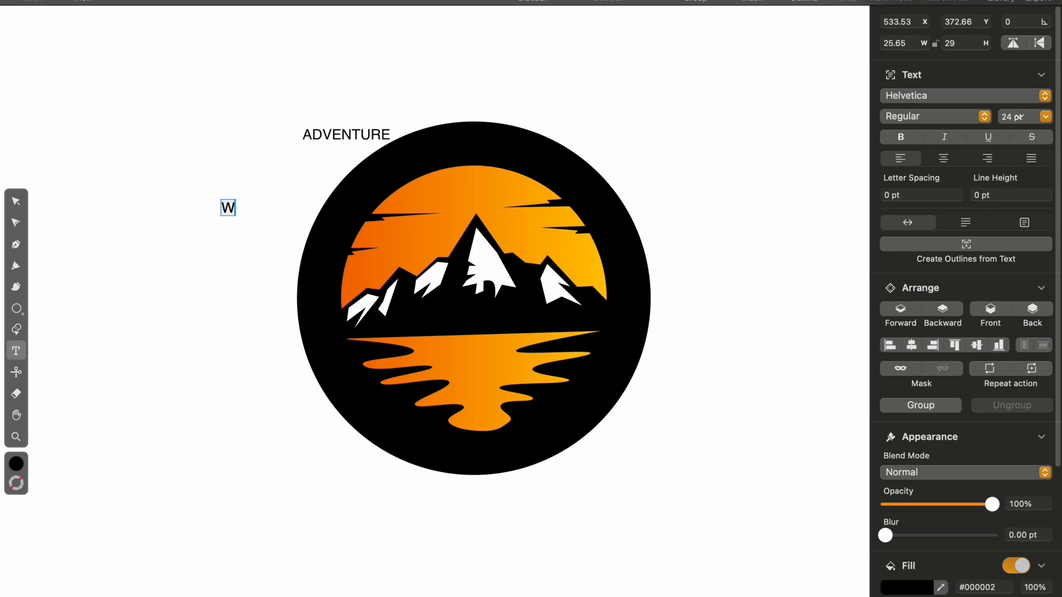
text(ILD LIFE)
key(Escape)
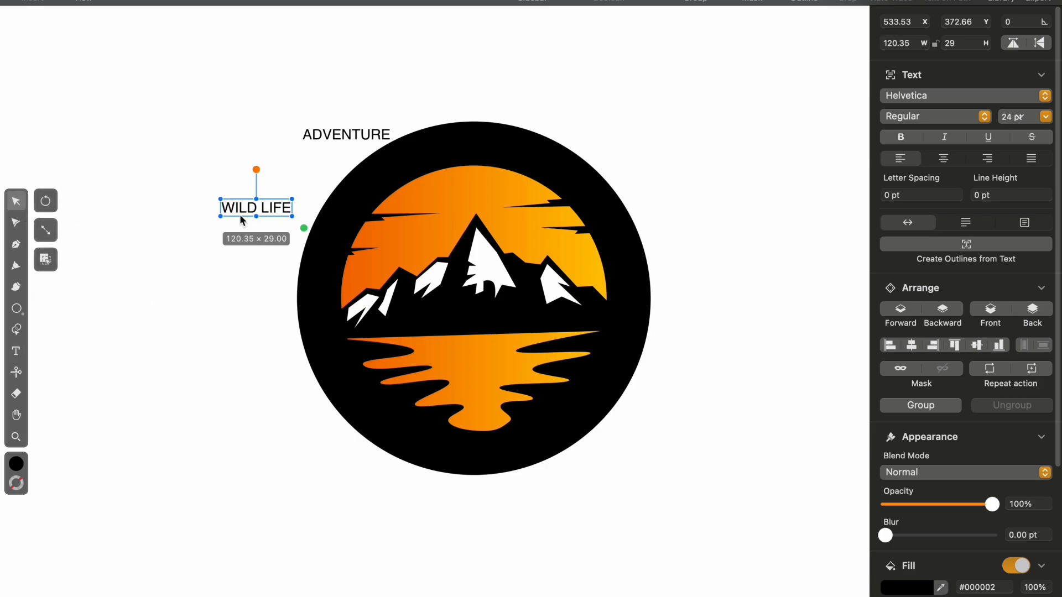
- Set the font of both the WILD LIFE and ADVENTURE texts to Arial Black
click(1043, 95)
click(935, 106)
click(306, 137)
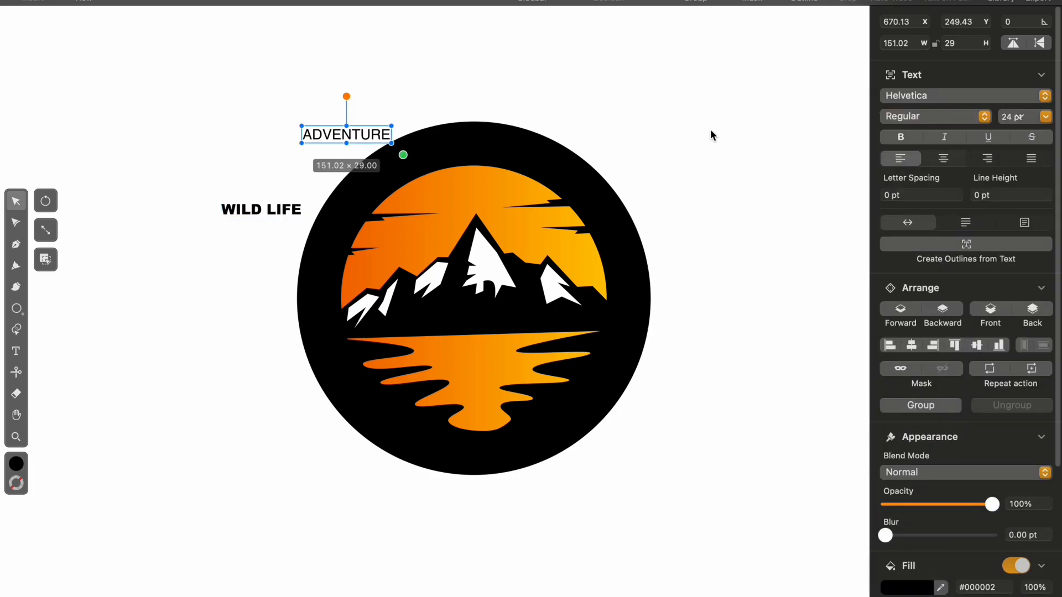
click(925, 98)
click(927, 117)
click(957, 95)
click(940, 106)
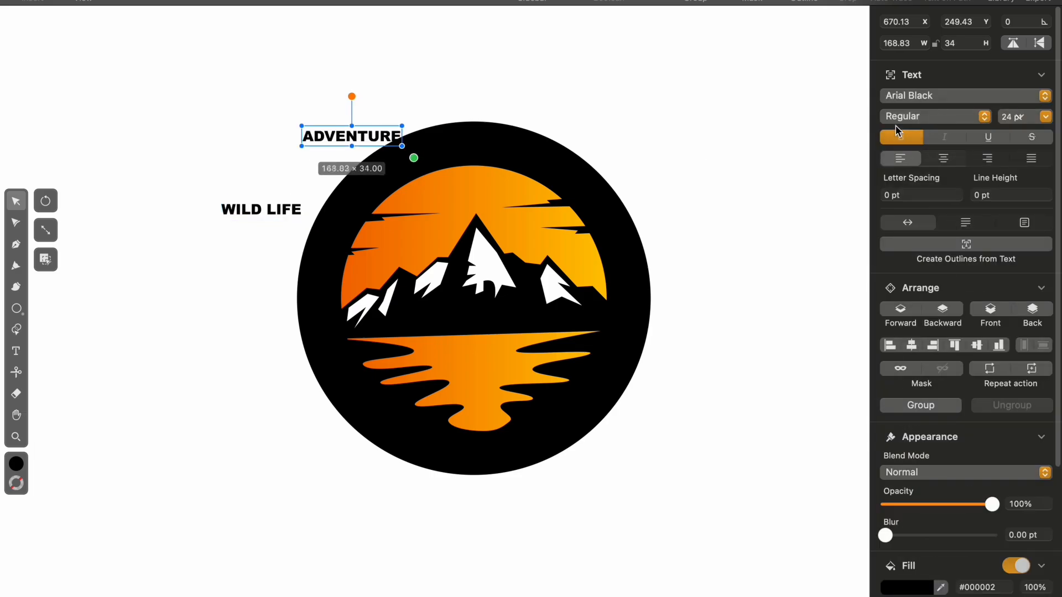
click(713, 132)
- Attach the ADVENTURE text to the lower arc as text on a path
click(352, 136)
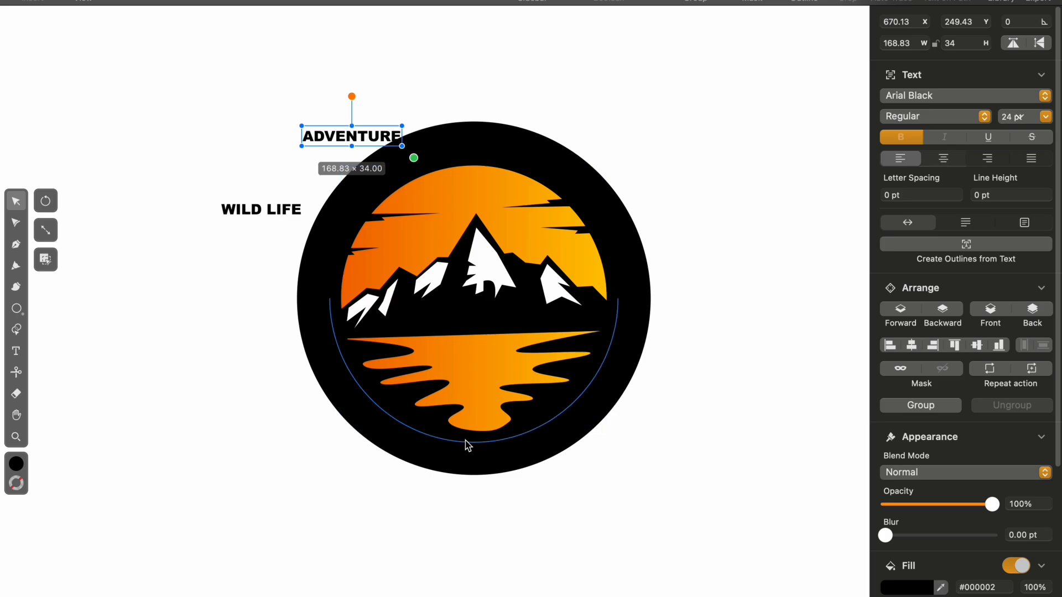
click(465, 444)
scroll(969, 267, down, 5)
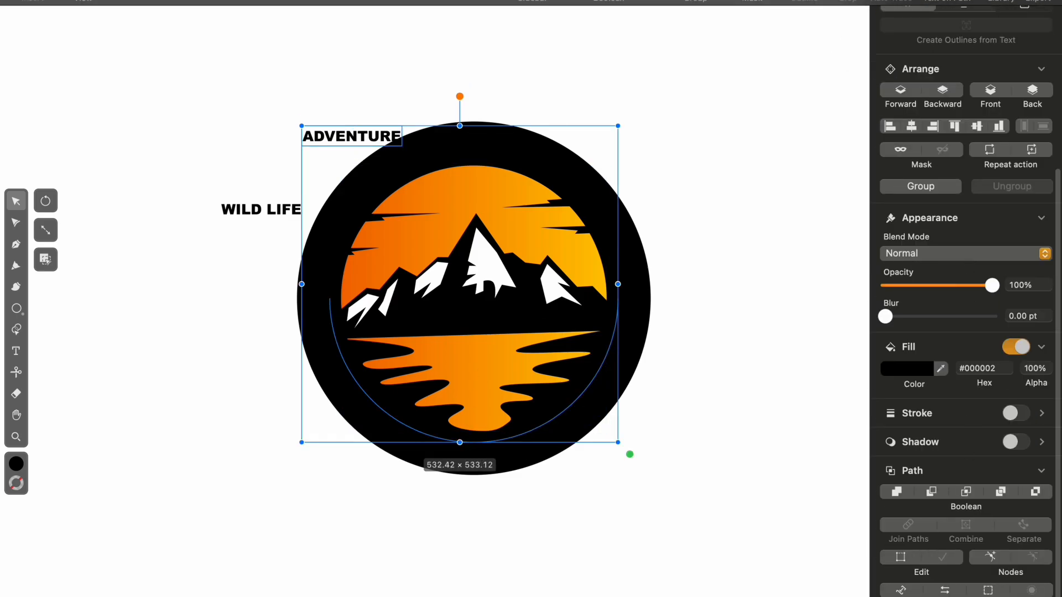
click(901, 590)
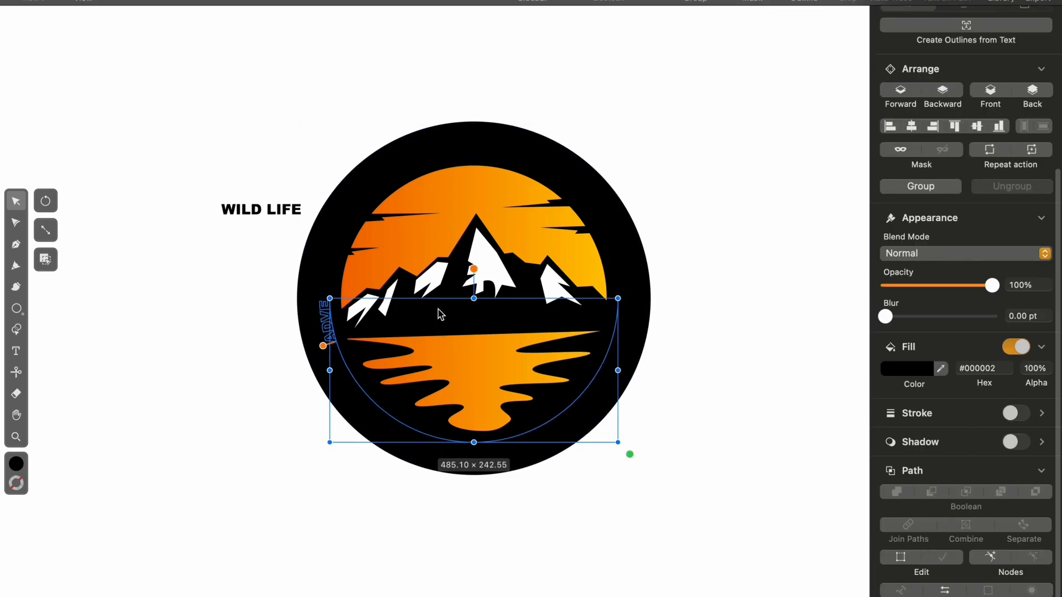
- Slide ADVENTURE along the lower arc and flip it to the arc's inner side so it reads upright
scroll(992, 94, up, 5)
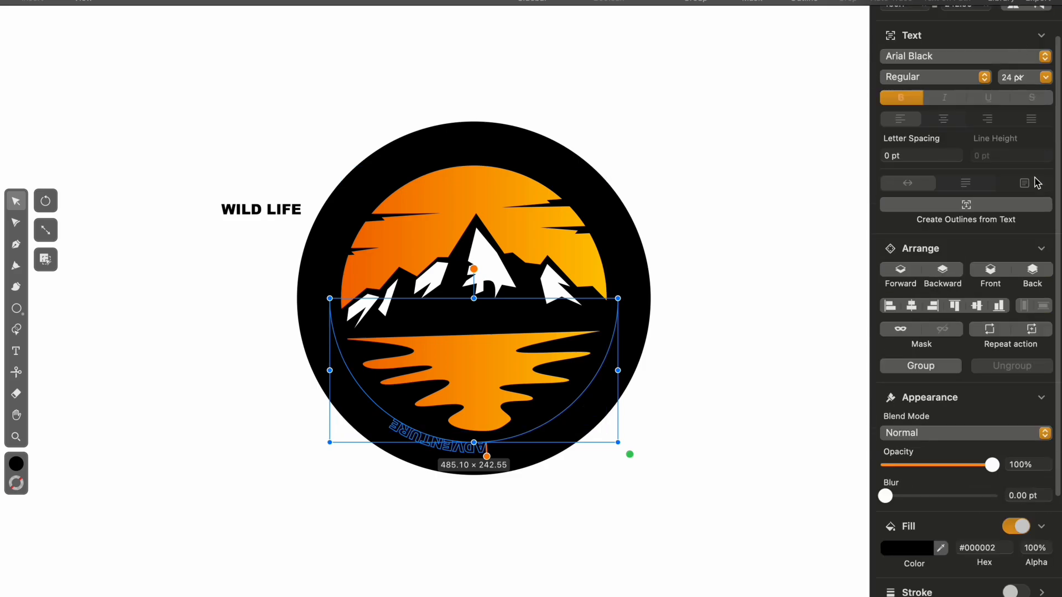
scroll(1037, 183, up, 2)
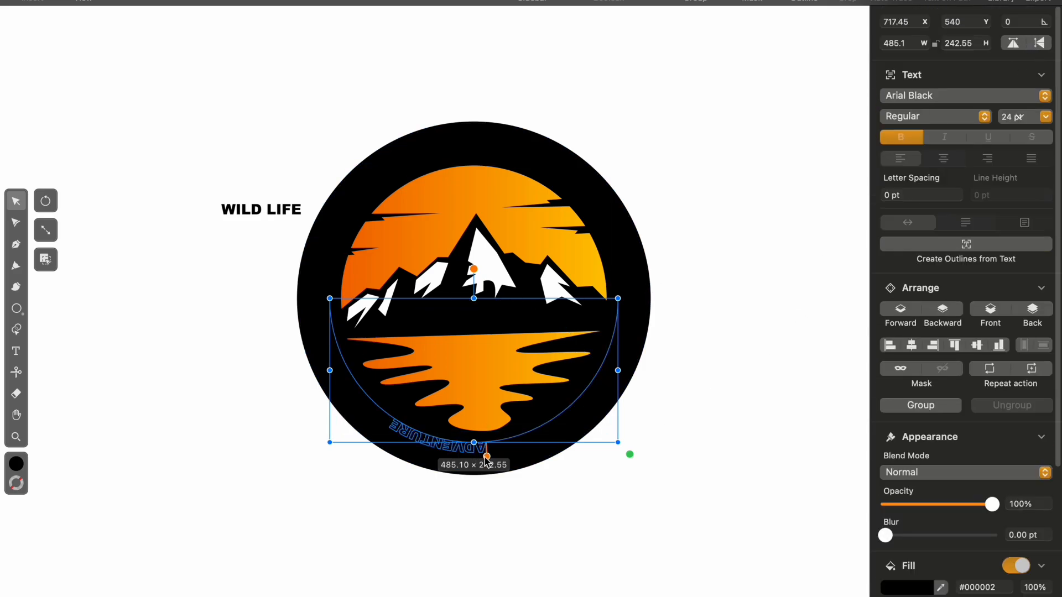
drag(486, 459, 423, 287)
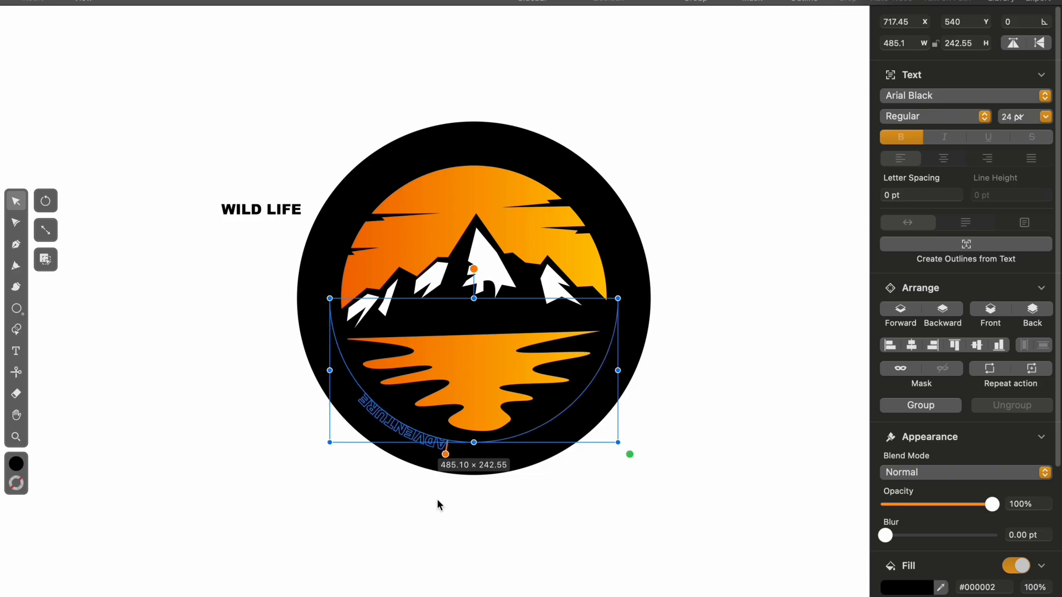
click(1019, 43)
drag(434, 422, 385, 380)
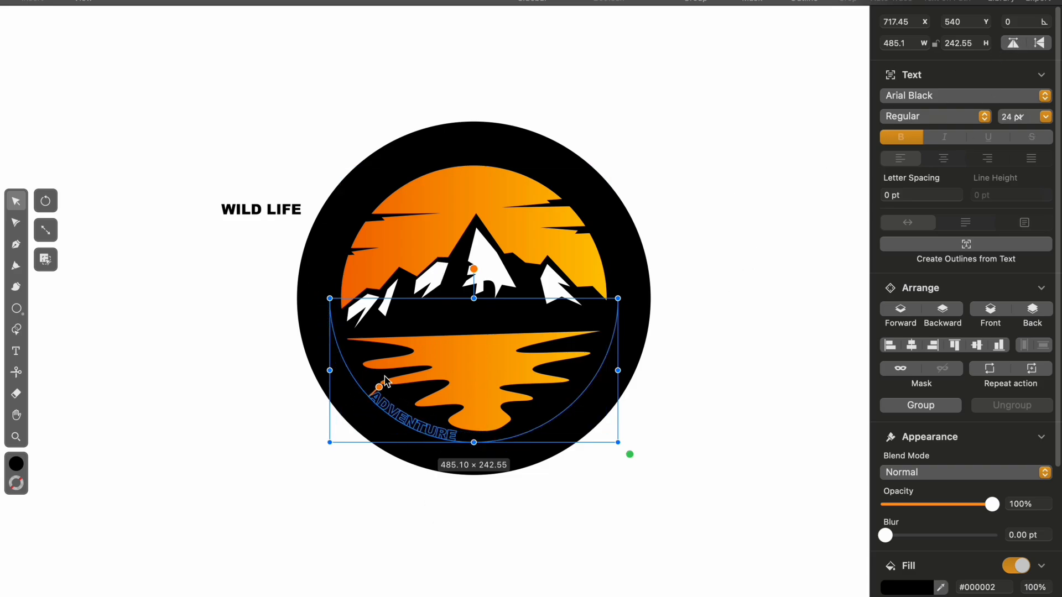
- Attach the WILD LIFE text to the upper arc as text on a path
click(361, 208)
shift+click(271, 210)
click(938, 2)
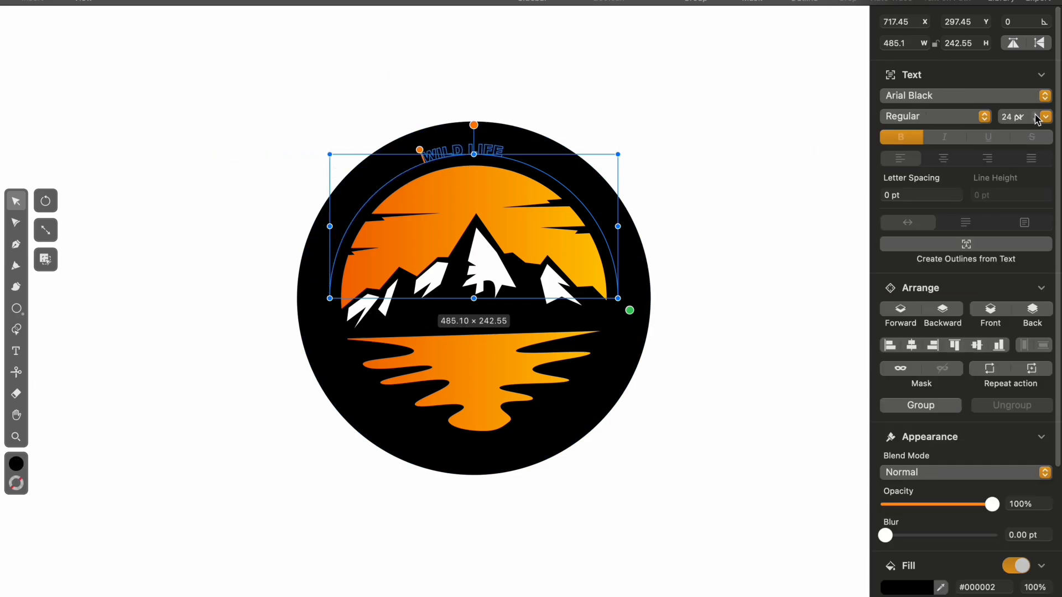
- Enlarge the WILD LIFE text to 47 pt and fill it with white (#FFFFFF)
scroll(1038, 120, up, 6)
click(910, 587)
click(731, 273)
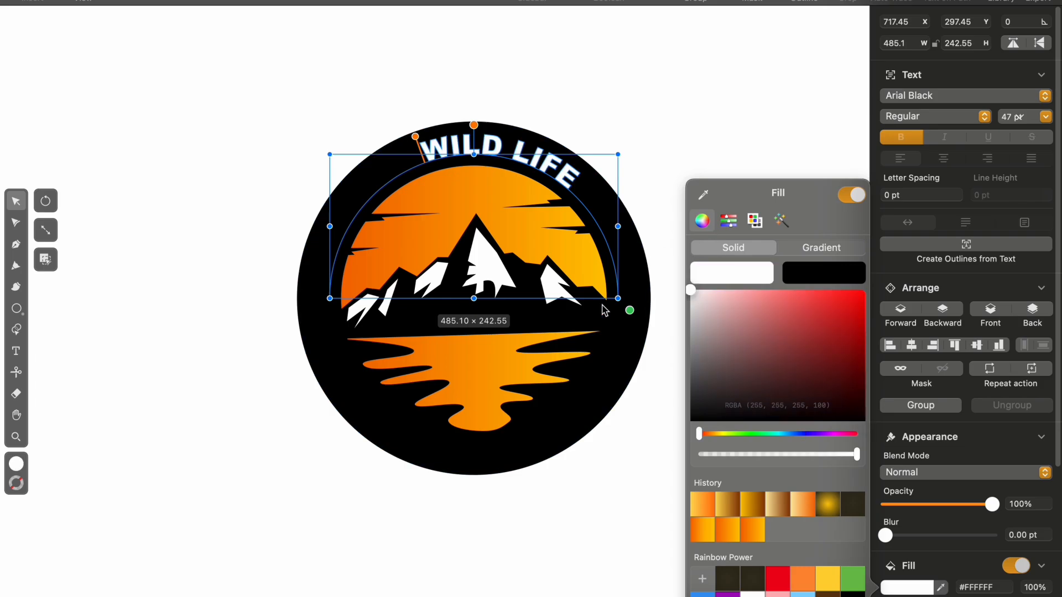
- Fill the ADVENTURE text with white (#FFFFFF) and enlarge it to 52 pt
click(488, 441)
click(908, 587)
click(752, 594)
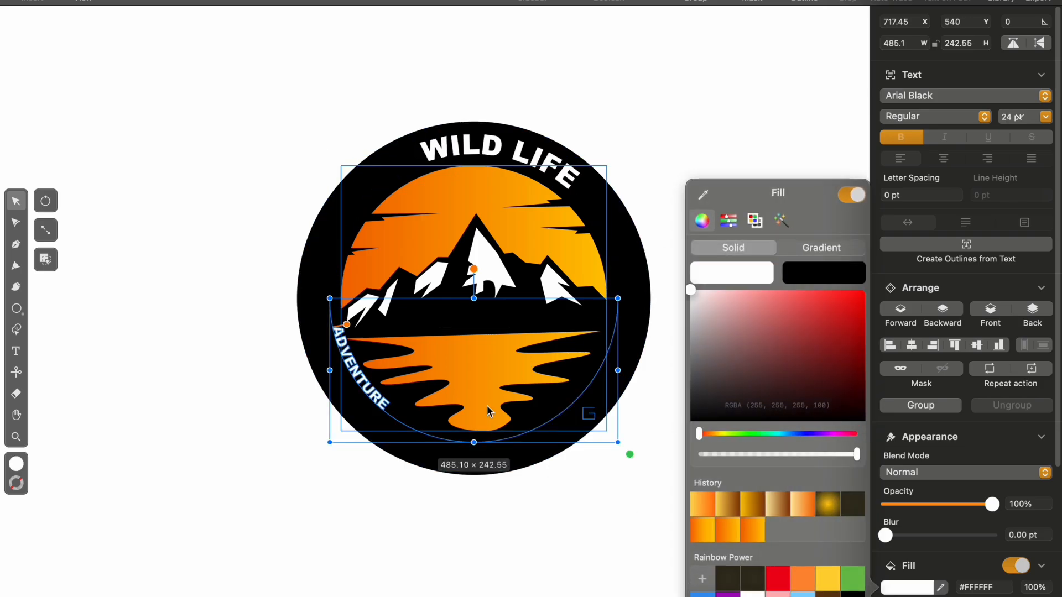
click(1034, 114)
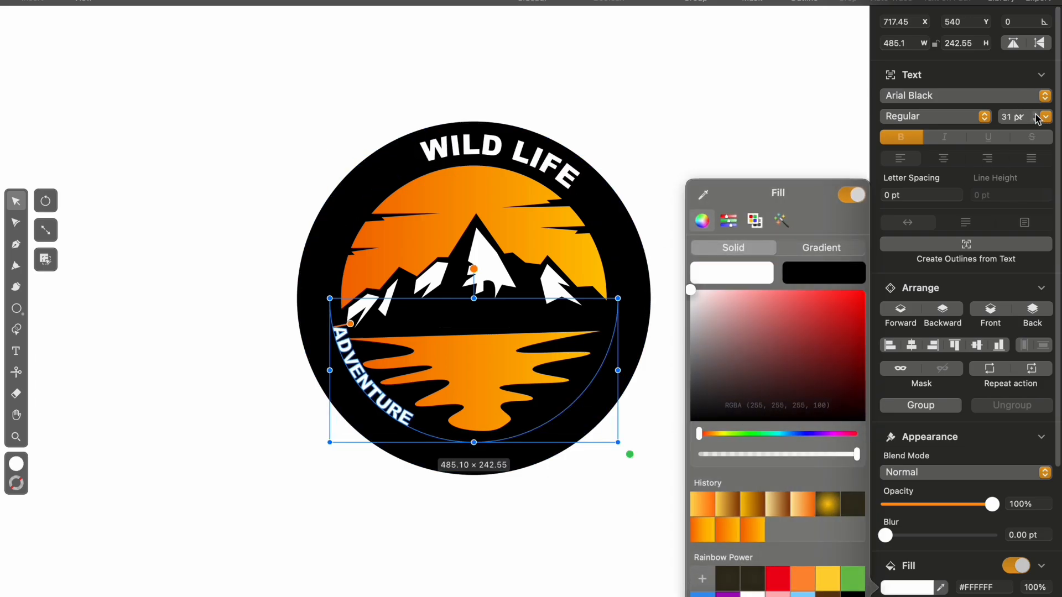
click(769, 146)
click(428, 438)
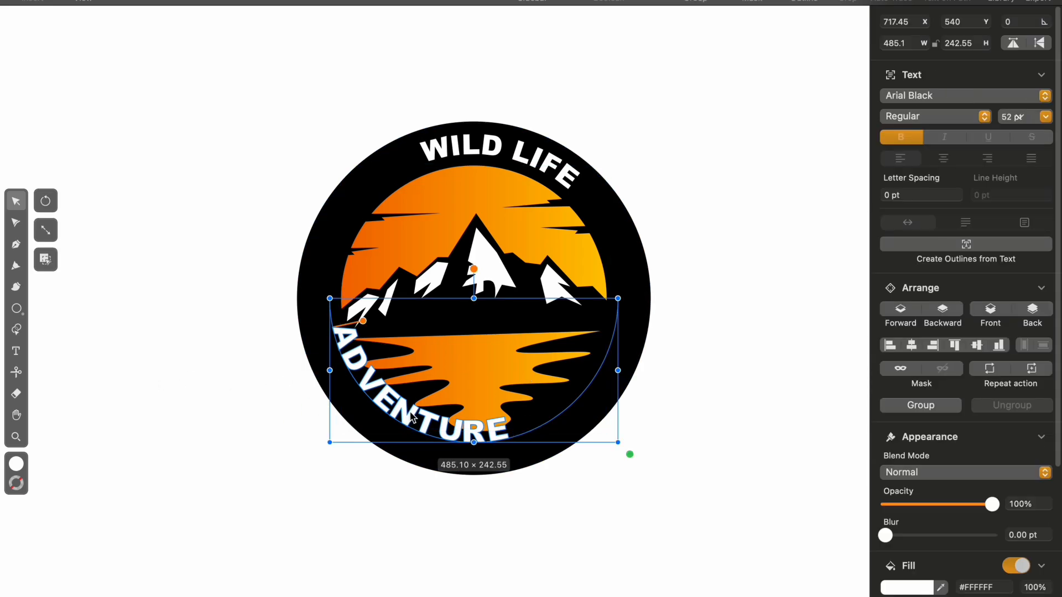
- Move the ADVENTURE arc straight down into the black ring and spread its letters with 38 pt letter spacing
mouse_move(413, 418)
mouse_down()
mouse_move(423, 434)
mouse_move(413, 432)
mouse_up()
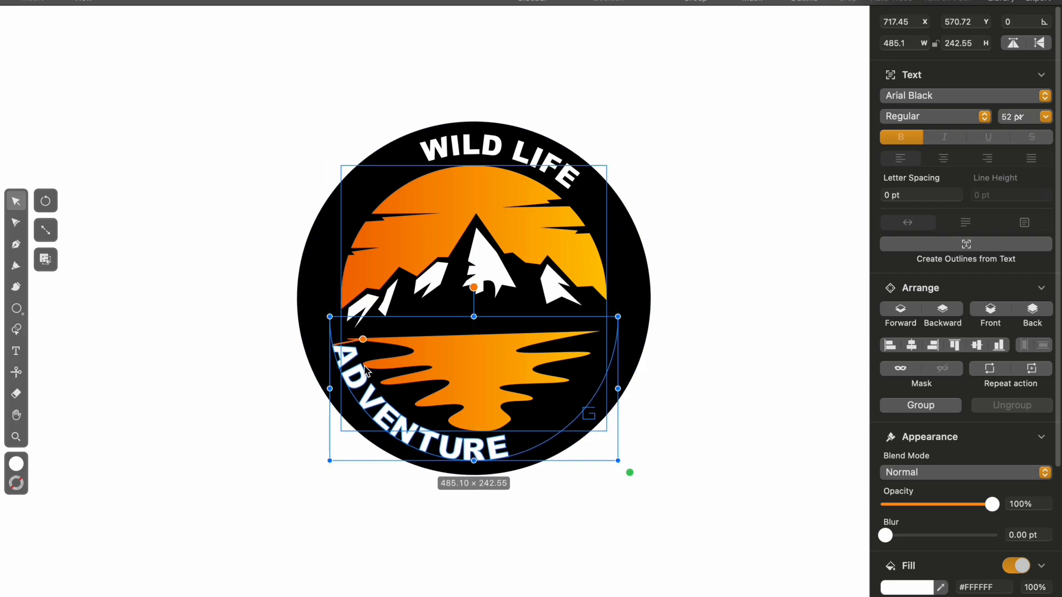
mouse_move(361, 339)
mouse_down()
mouse_move(373, 410)
mouse_move(380, 380)
mouse_move(363, 344)
mouse_up()
click(957, 192)
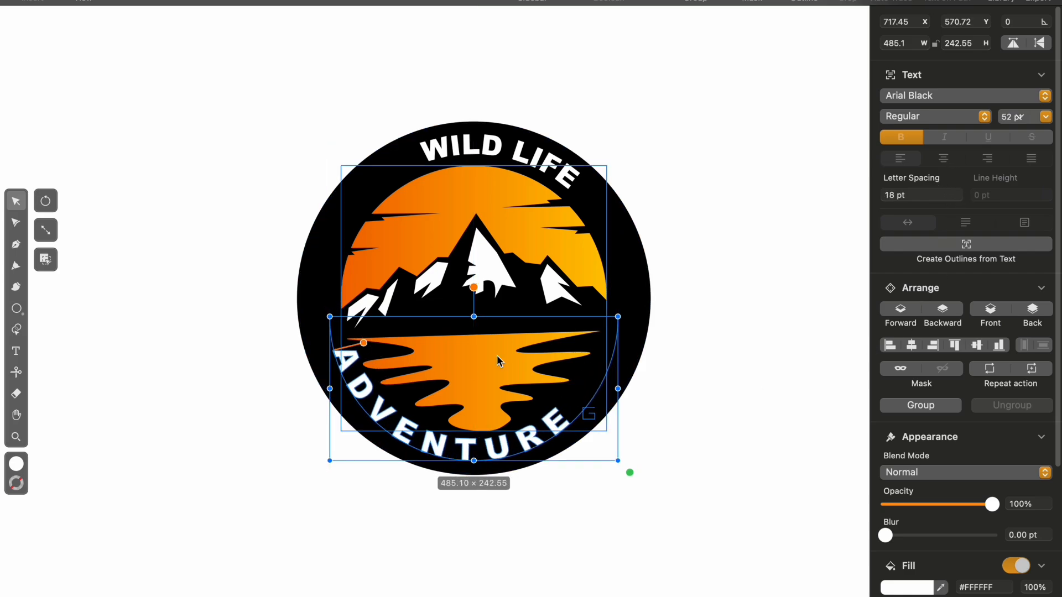
click(958, 192)
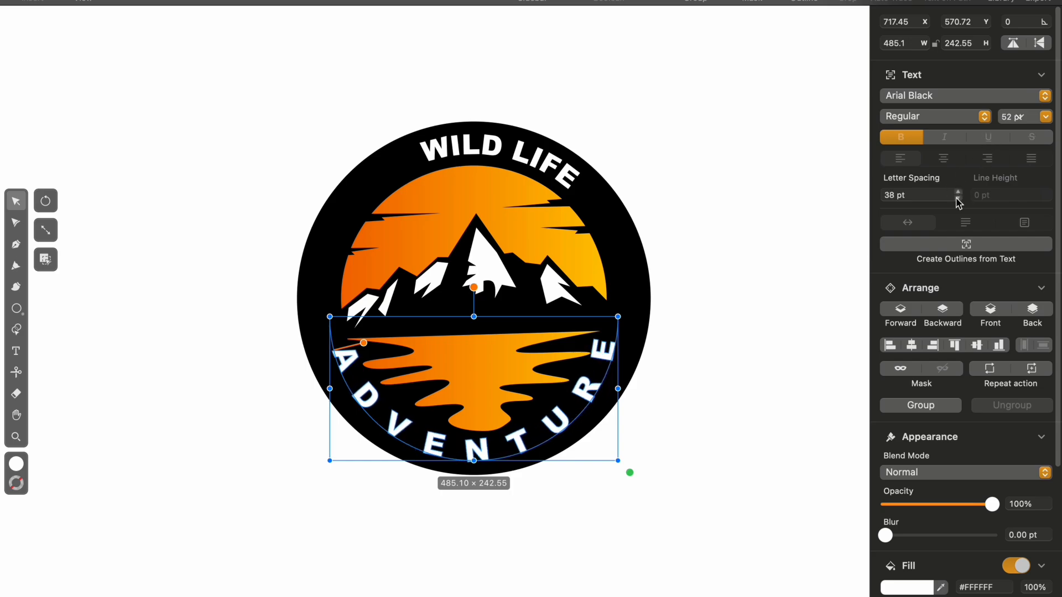
- Reduce the ADVENTURE text size to 50 pt
click(1034, 120)
click(1034, 120)
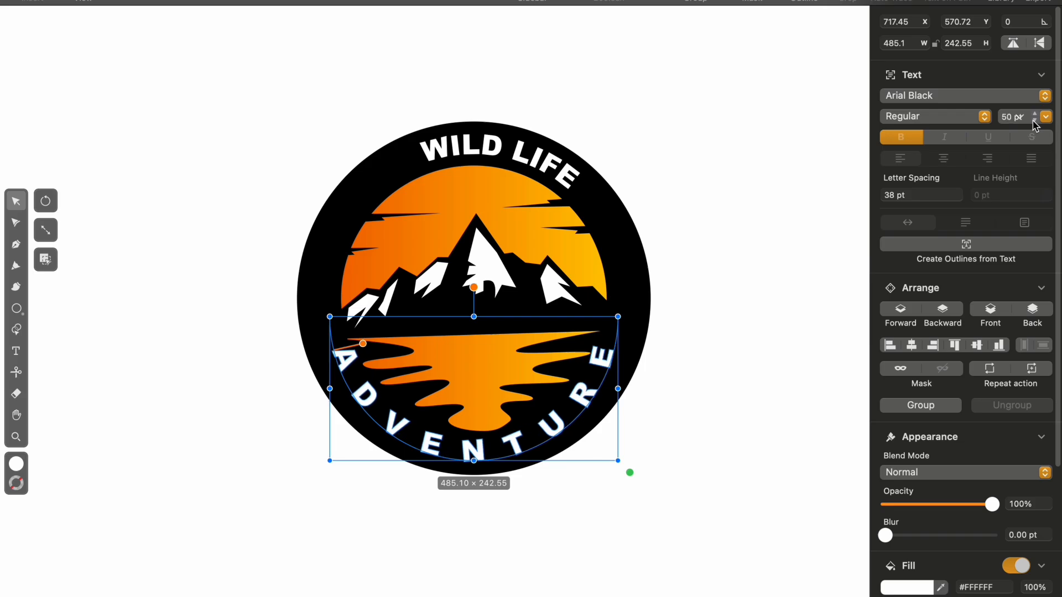
click(790, 347)
- Slide the start of WILD LIFE to the upper arc's left end and widen its letter spacing until it spans the arc
click(544, 158)
click(459, 105)
click(531, 162)
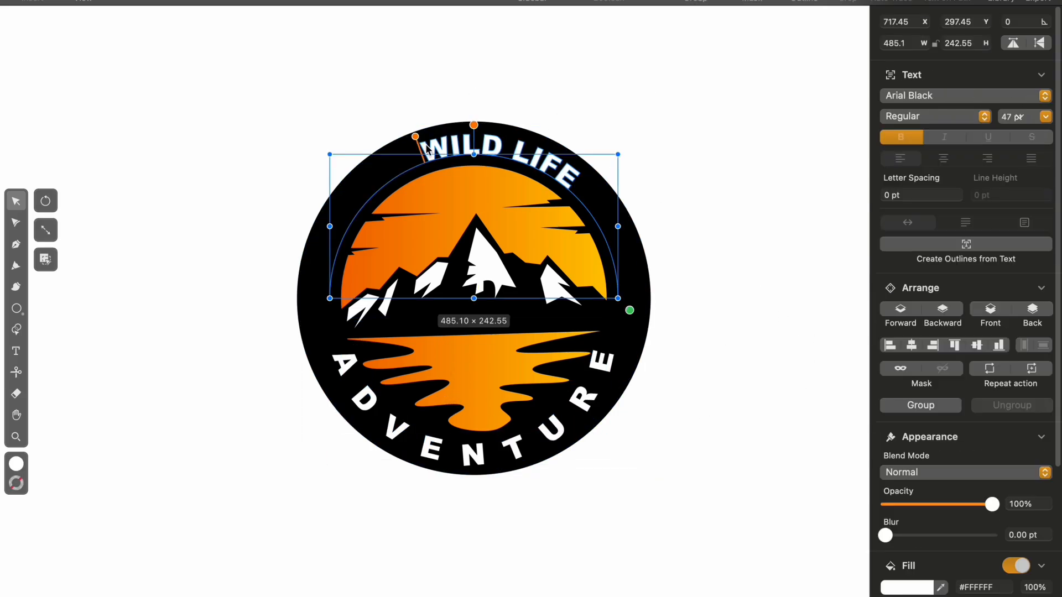
drag(419, 138, 334, 273)
click(960, 195)
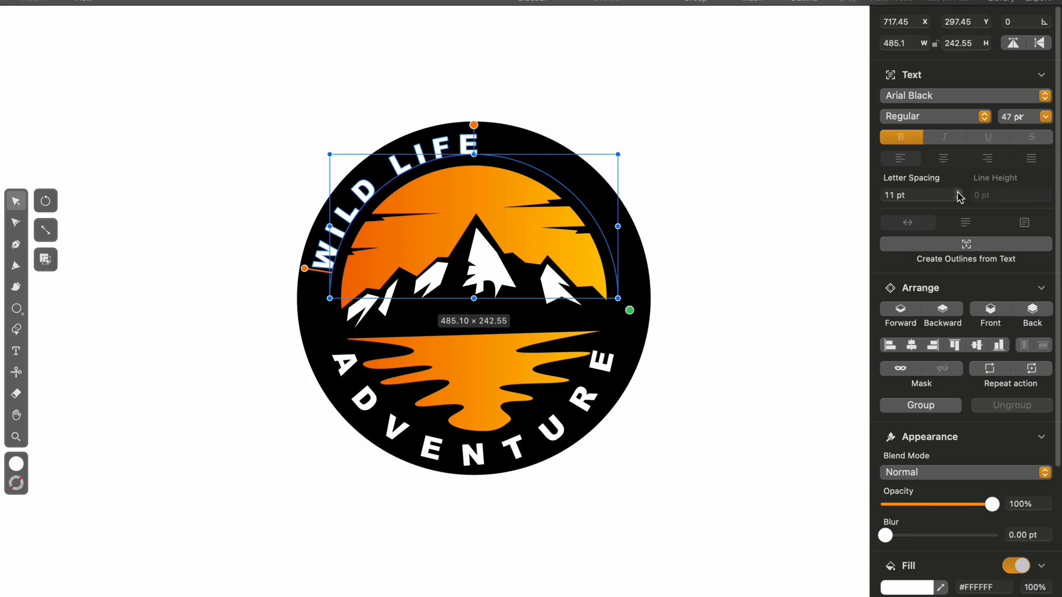
click(719, 463)
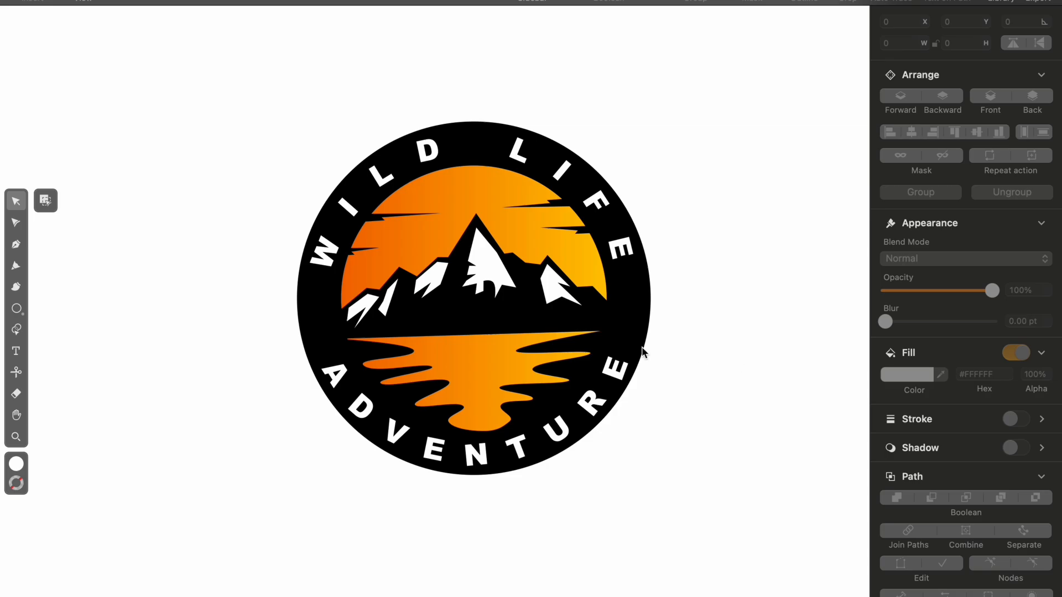
- Draw a white five-pointed star without stroke, about 72 × 68, on the ring's left side between the two words
click(16, 308)
click(45, 311)
mouse_move(313, 298)
mouse_down()
mouse_move(334, 321)
mouse_move(311, 297)
mouse_up()
click(1016, 478)
click(1016, 543)
key(super+z)
key(v)
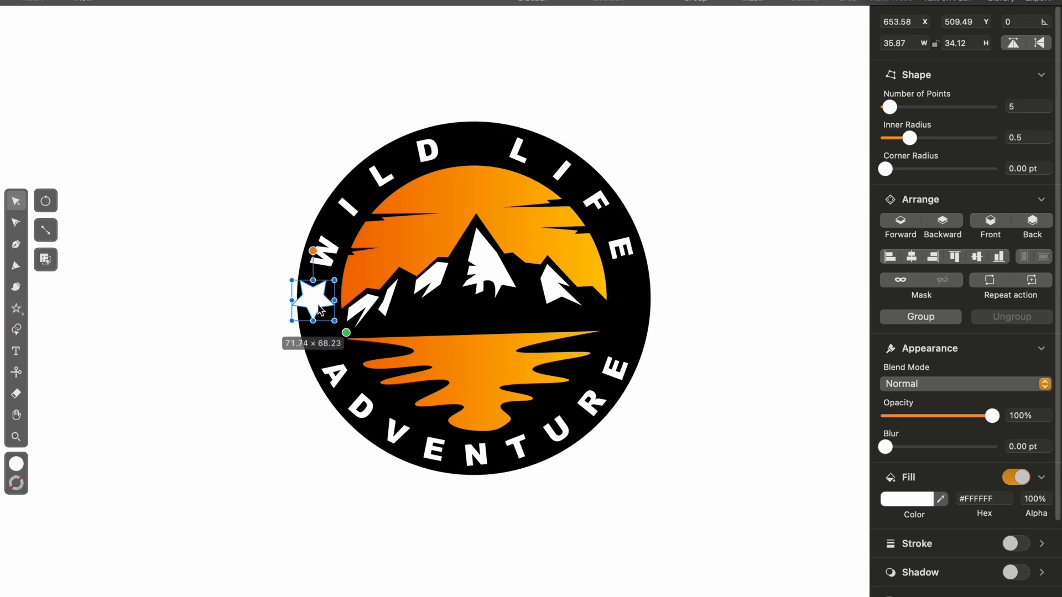
- Shrink the star to about 53 × 50 and place a matching copy on the ring's right side, nudged slightly left
drag(341, 321, 642, 314)
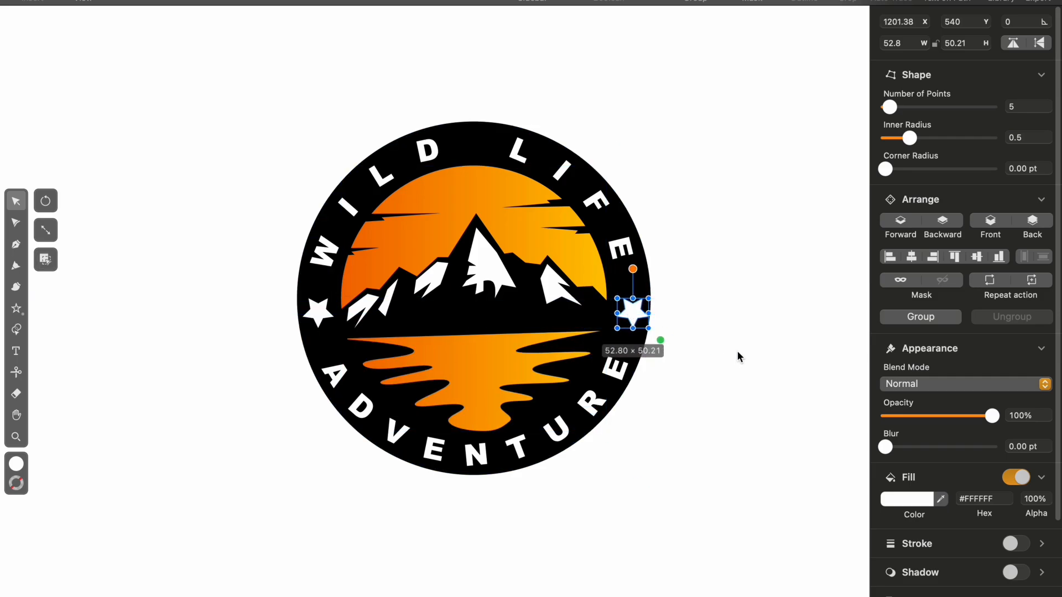
key(Left)
key(Left)
click(738, 363)
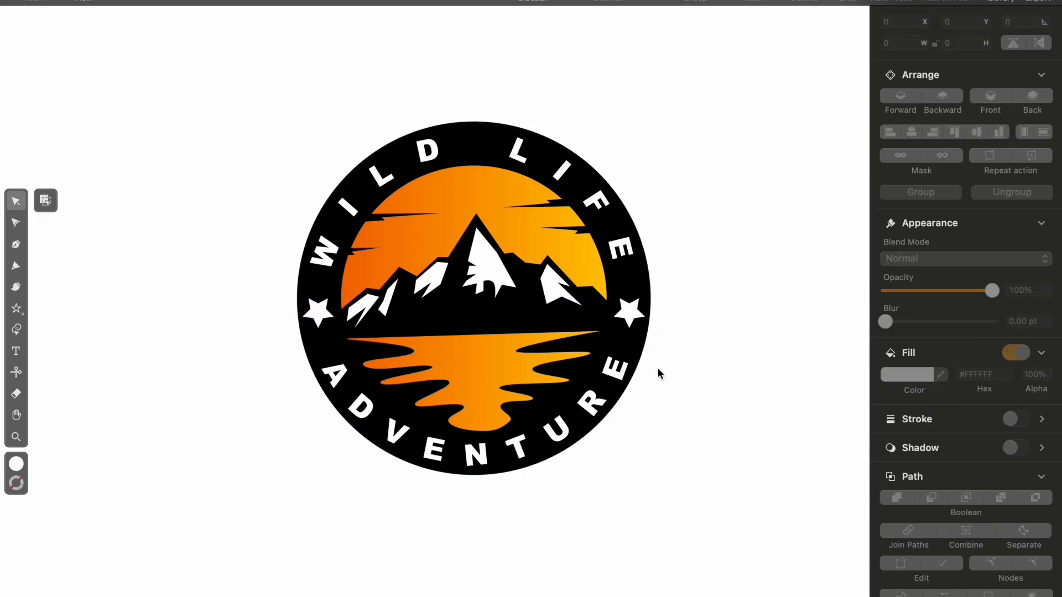
click(629, 319)
click(735, 454)
- Change the stroke of the large black badge circle to white
scroll(735, 480, down, 4)
scroll(735, 480, up, 4)
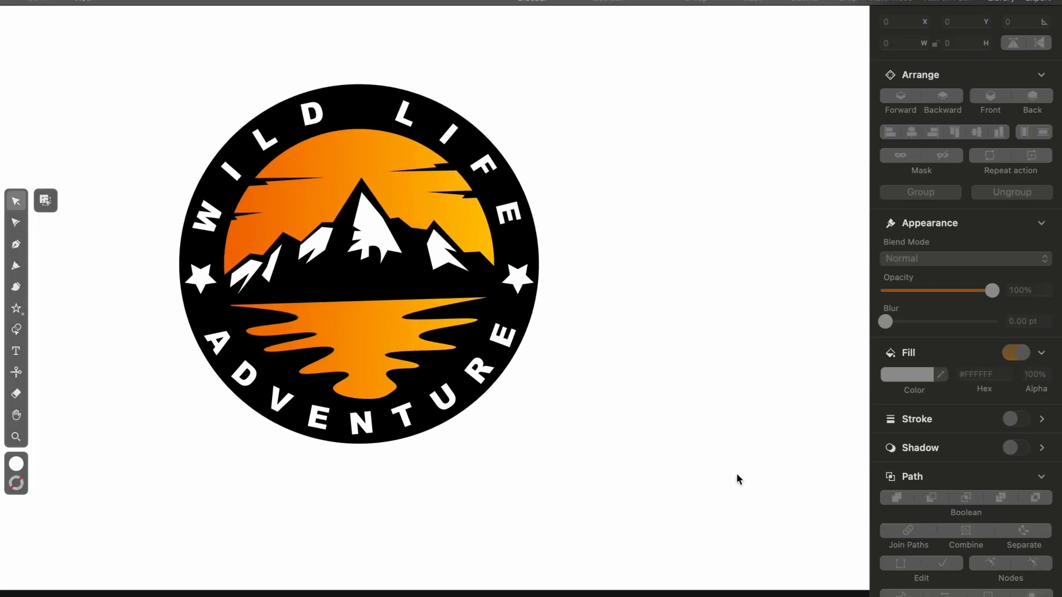
scroll(735, 477, left, 2)
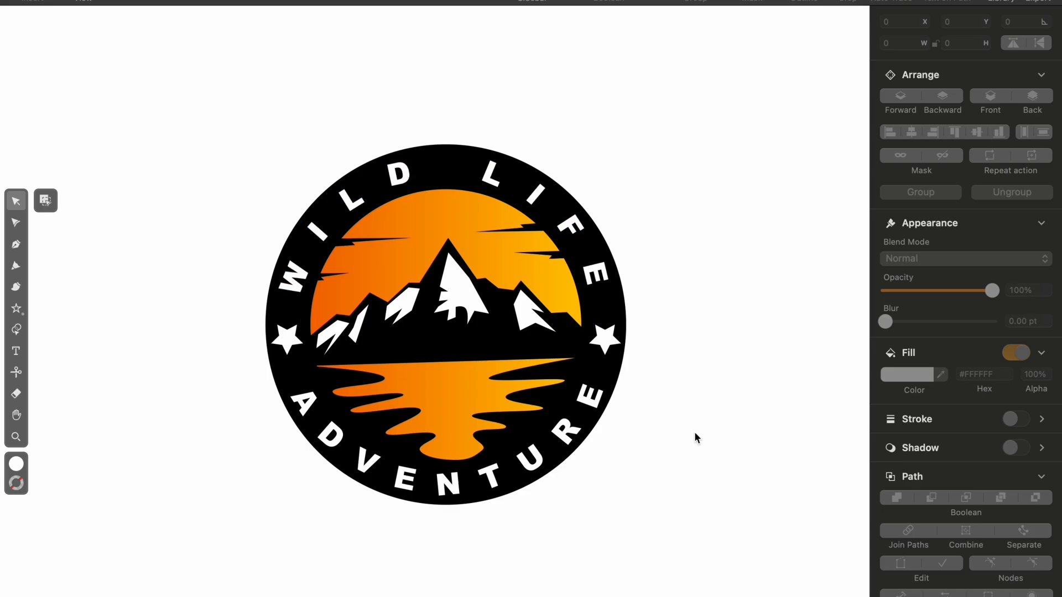
scroll(354, 125, down, 3)
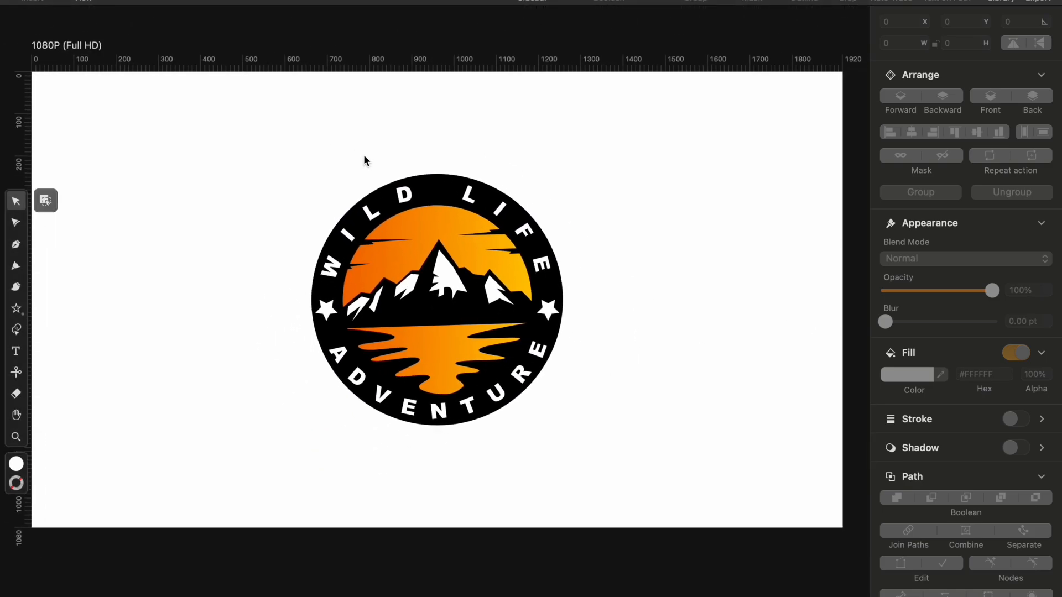
click(443, 182)
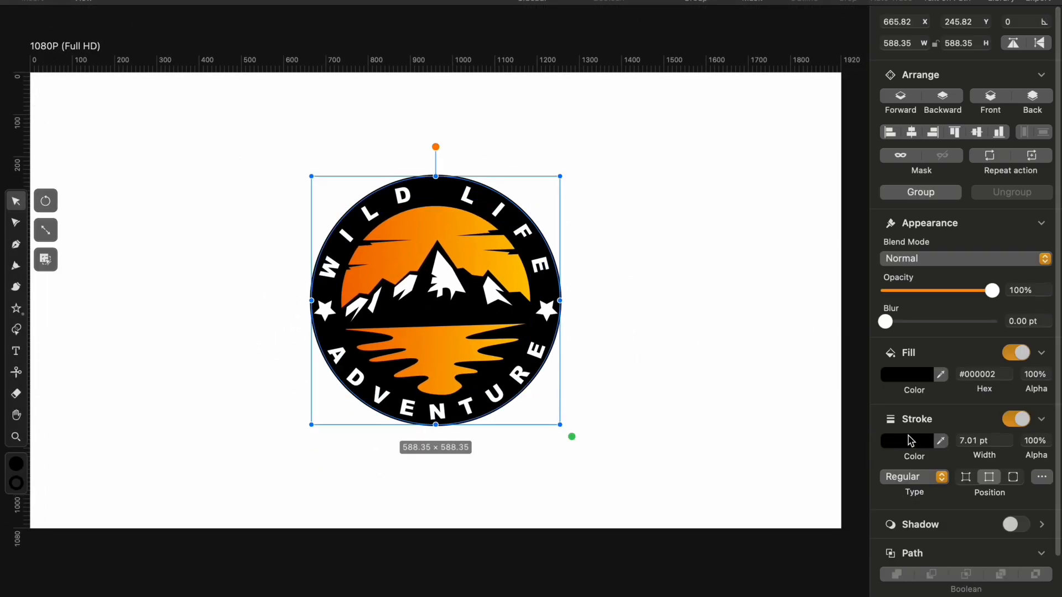
click(907, 441)
click(691, 238)
click(648, 230)
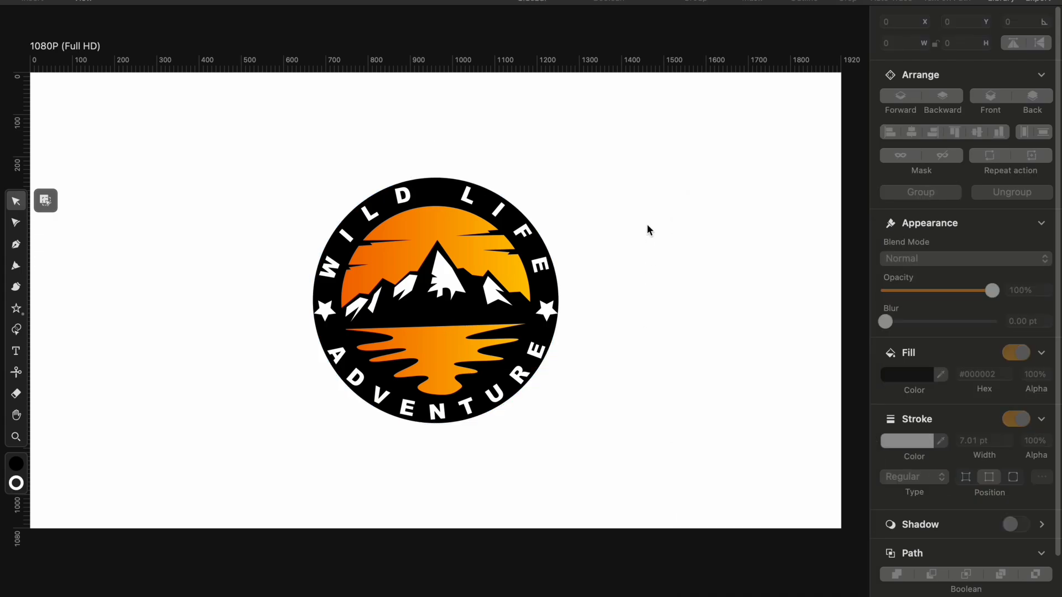
- Fill the artboard background with black (#000002)
click(46, 201)
click(97, 25)
click(1014, 111)
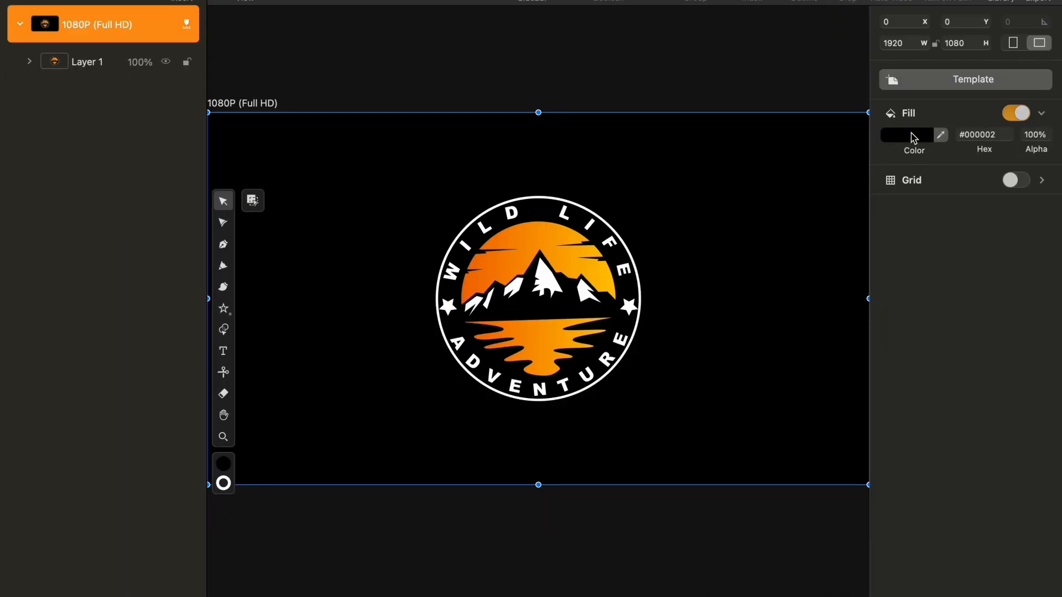
click(573, 97)
click(252, 200)
- Tighten the letter spacing of WILD LIFE and ADVENTURE and centre both words on their arcs
scroll(445, 214, up, 5)
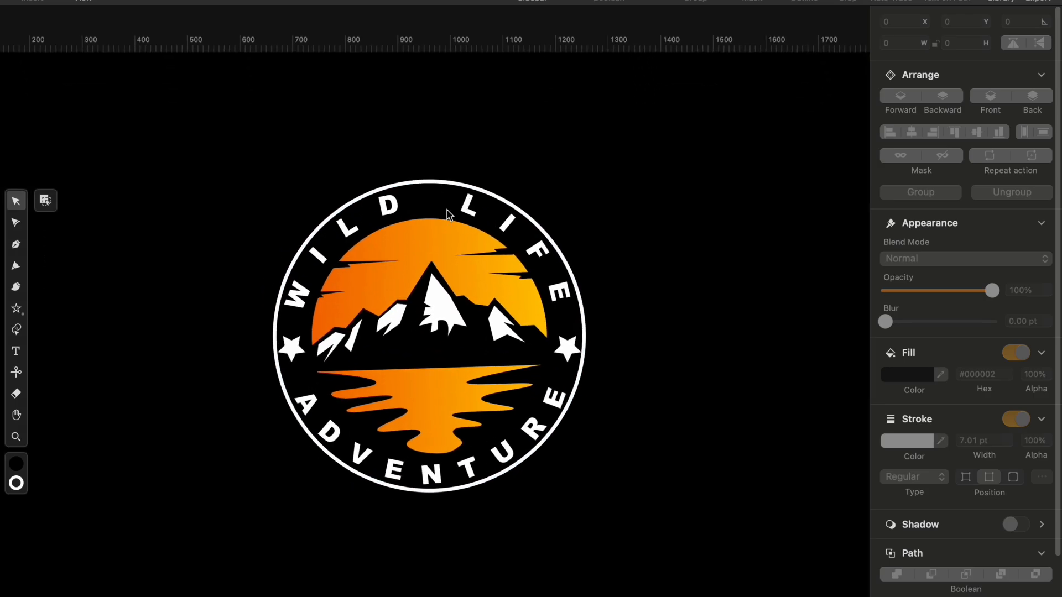
click(298, 207)
click(714, 419)
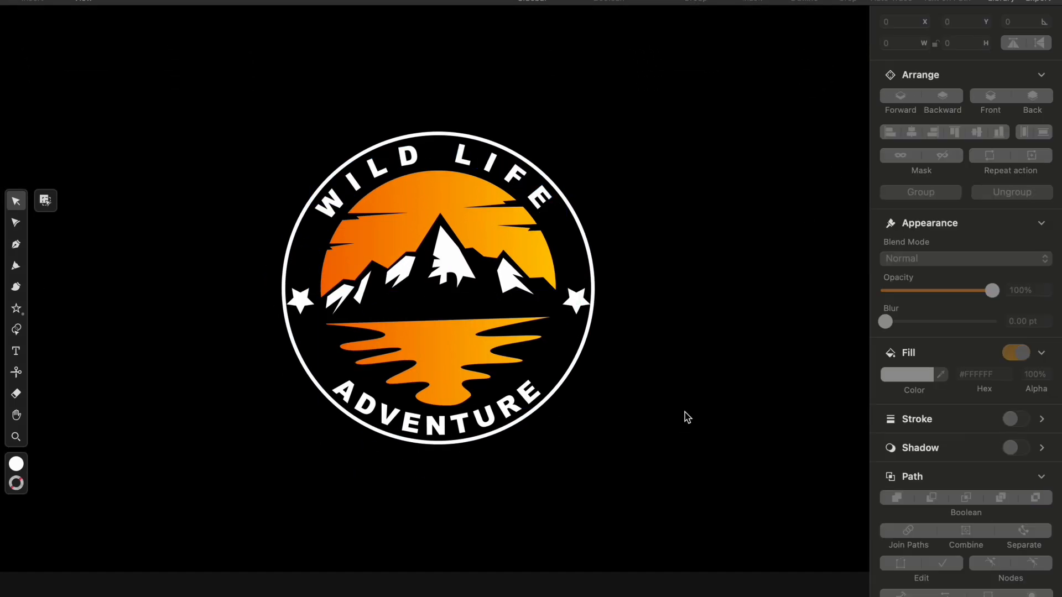